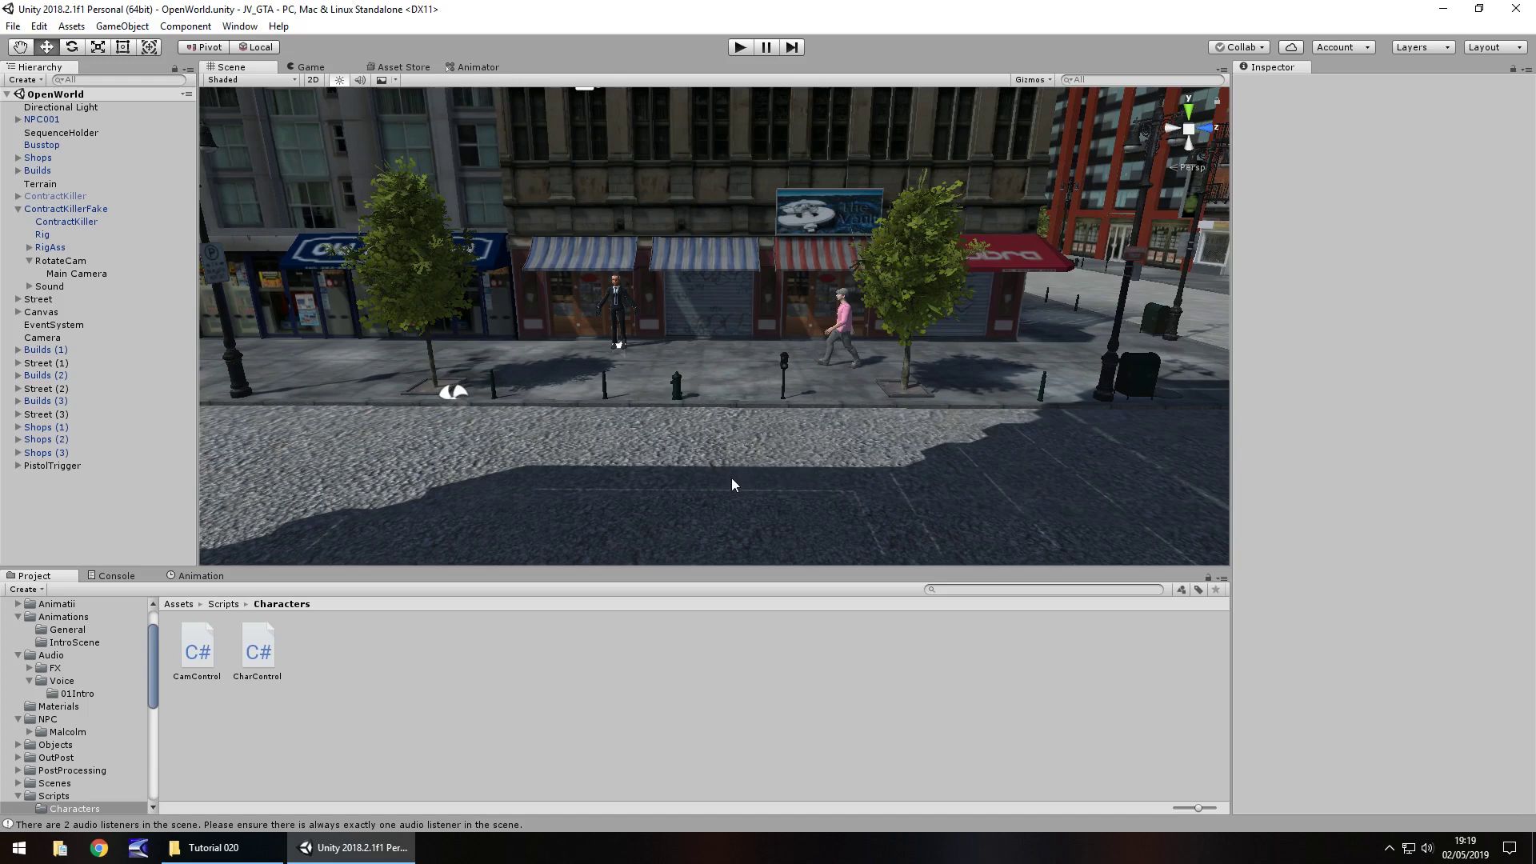
Step: Move NPC001 forward along the street to Z 205.63, toward the far corner lamppost
{"action": "left_click_drag", "start_coordinate": [731, 477], "coordinate": [668, 477], "text": "alt"}
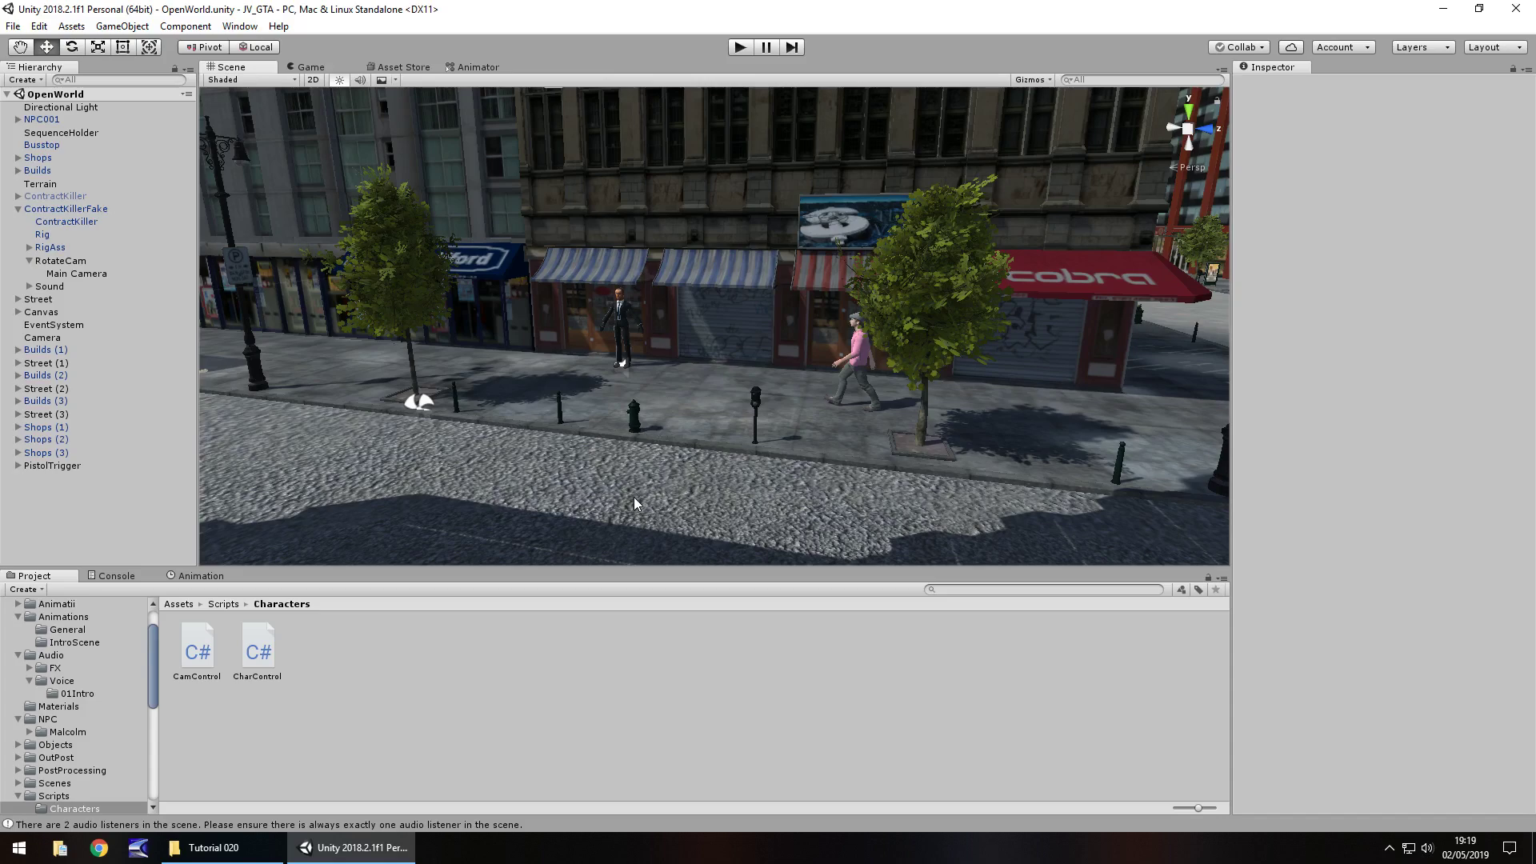
{"action": "right_click_drag", "start_coordinate": [568, 444], "coordinate": [939, 352]}
{"action": "scroll", "coordinate": [680, 387], "scroll_direction": "up", "scroll_amount": 5}
{"action": "right_click_drag", "start_coordinate": [1109, 357], "coordinate": [645, 271]}
{"action": "scroll", "coordinate": [646, 271], "scroll_direction": "up", "scroll_amount": 10}
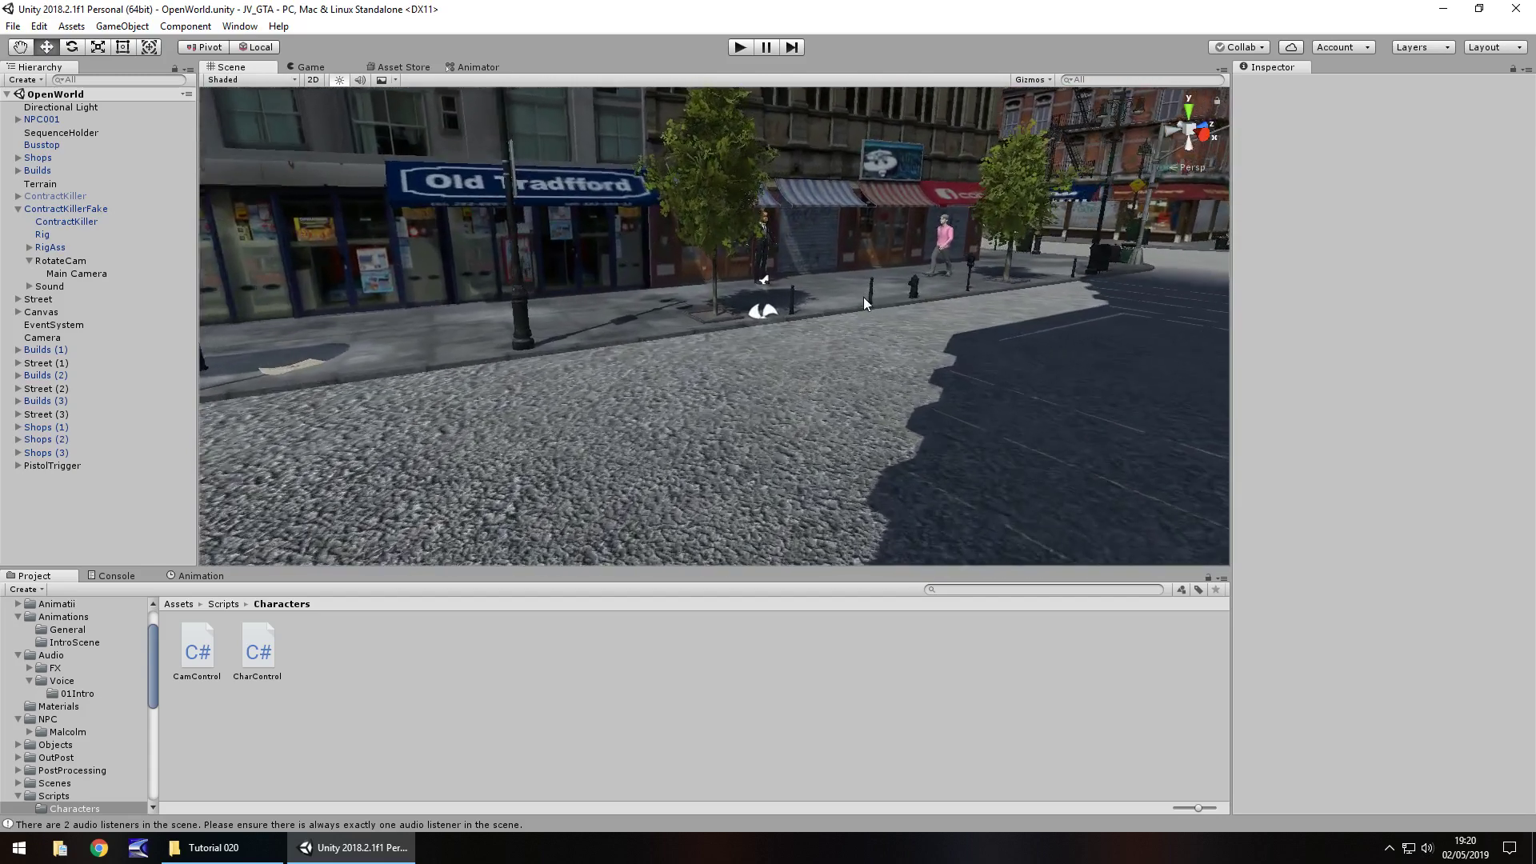
{"action": "right_click_drag", "start_coordinate": [838, 280], "coordinate": [743, 296]}
{"action": "left_click", "coordinate": [646, 336]}
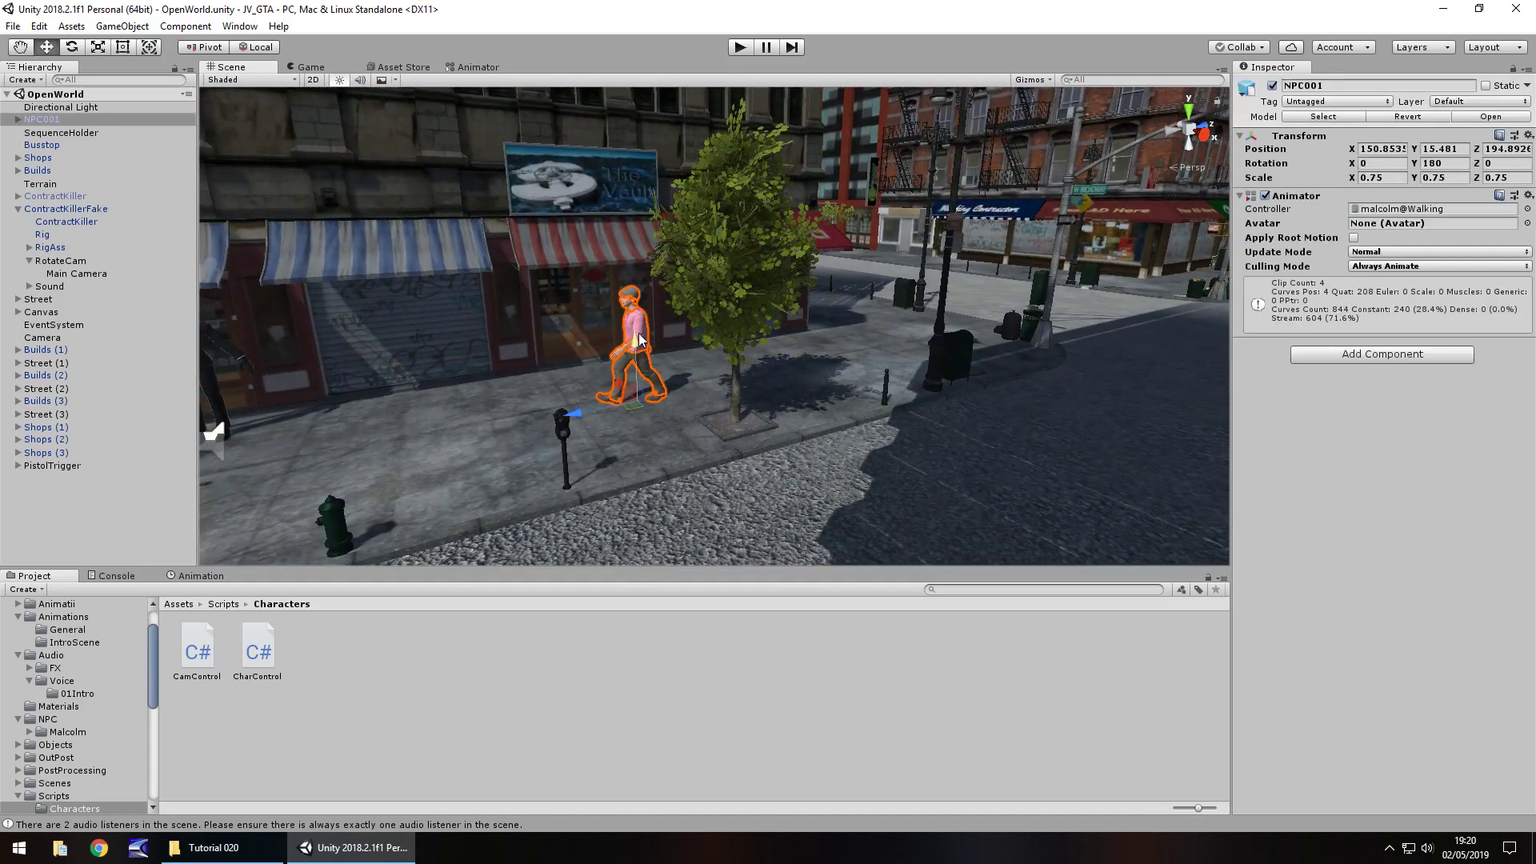
{"action": "left_click_drag", "start_coordinate": [583, 411], "coordinate": [1006, 330]}
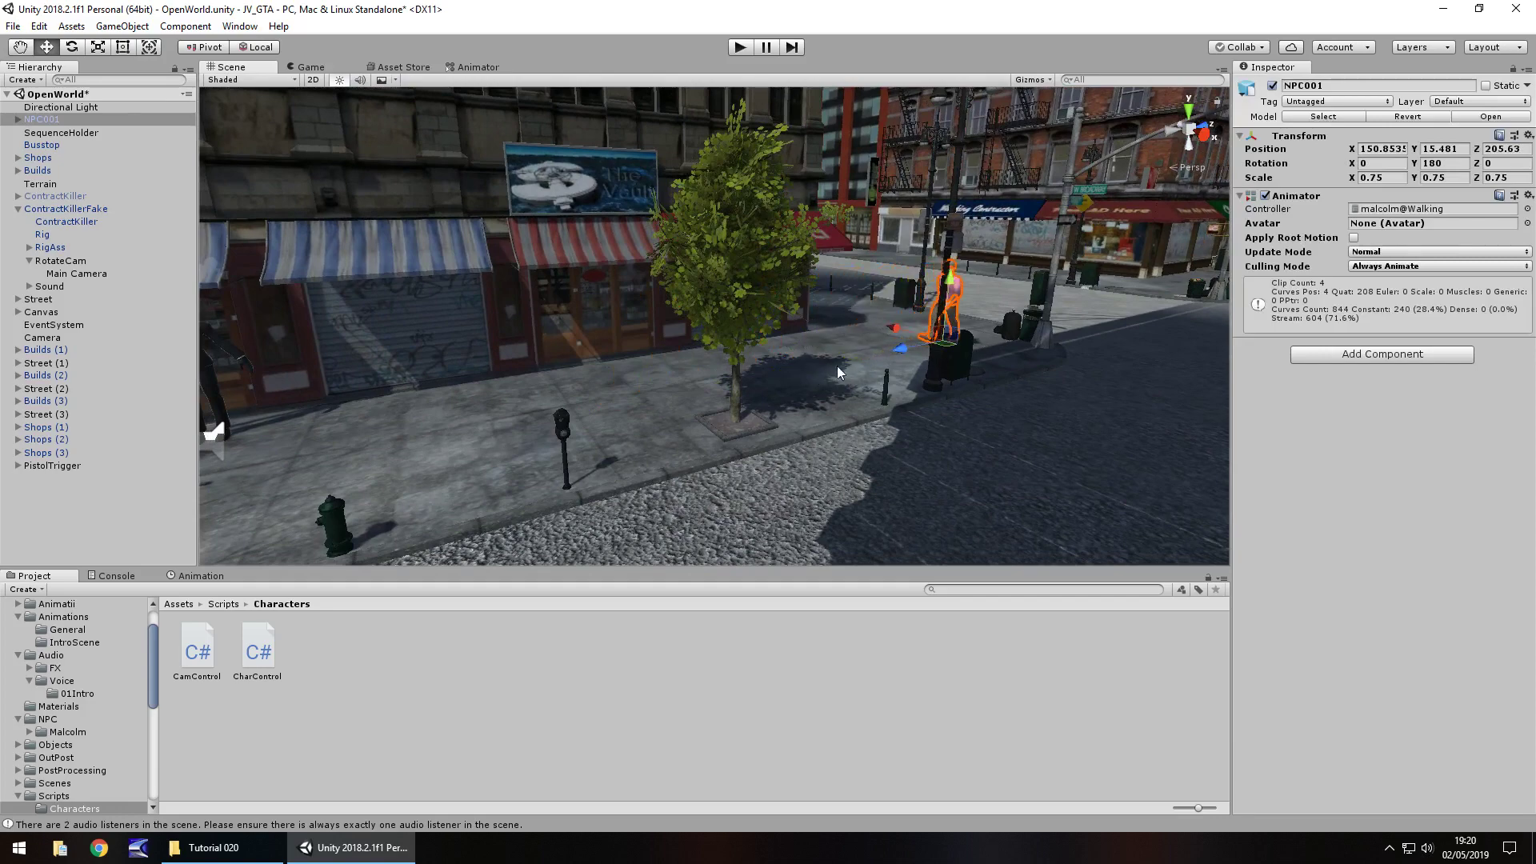
Step: Turn the view toward the far street corner and select the Terrain
{"action": "right_click_drag", "start_coordinate": [870, 373], "coordinate": [803, 428]}
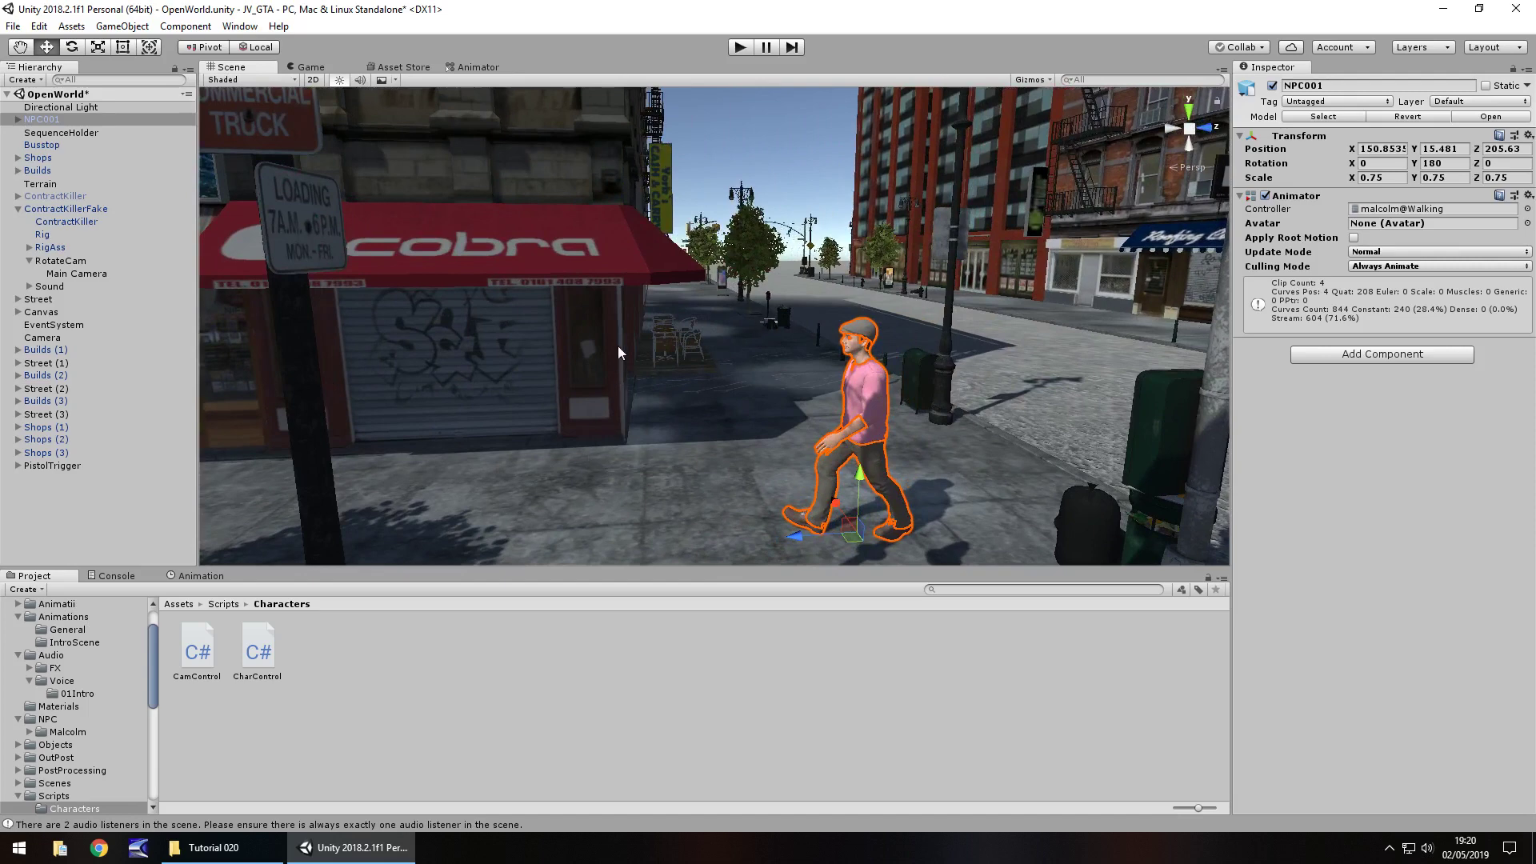
{"action": "right_click_drag", "start_coordinate": [618, 351], "coordinate": [872, 459]}
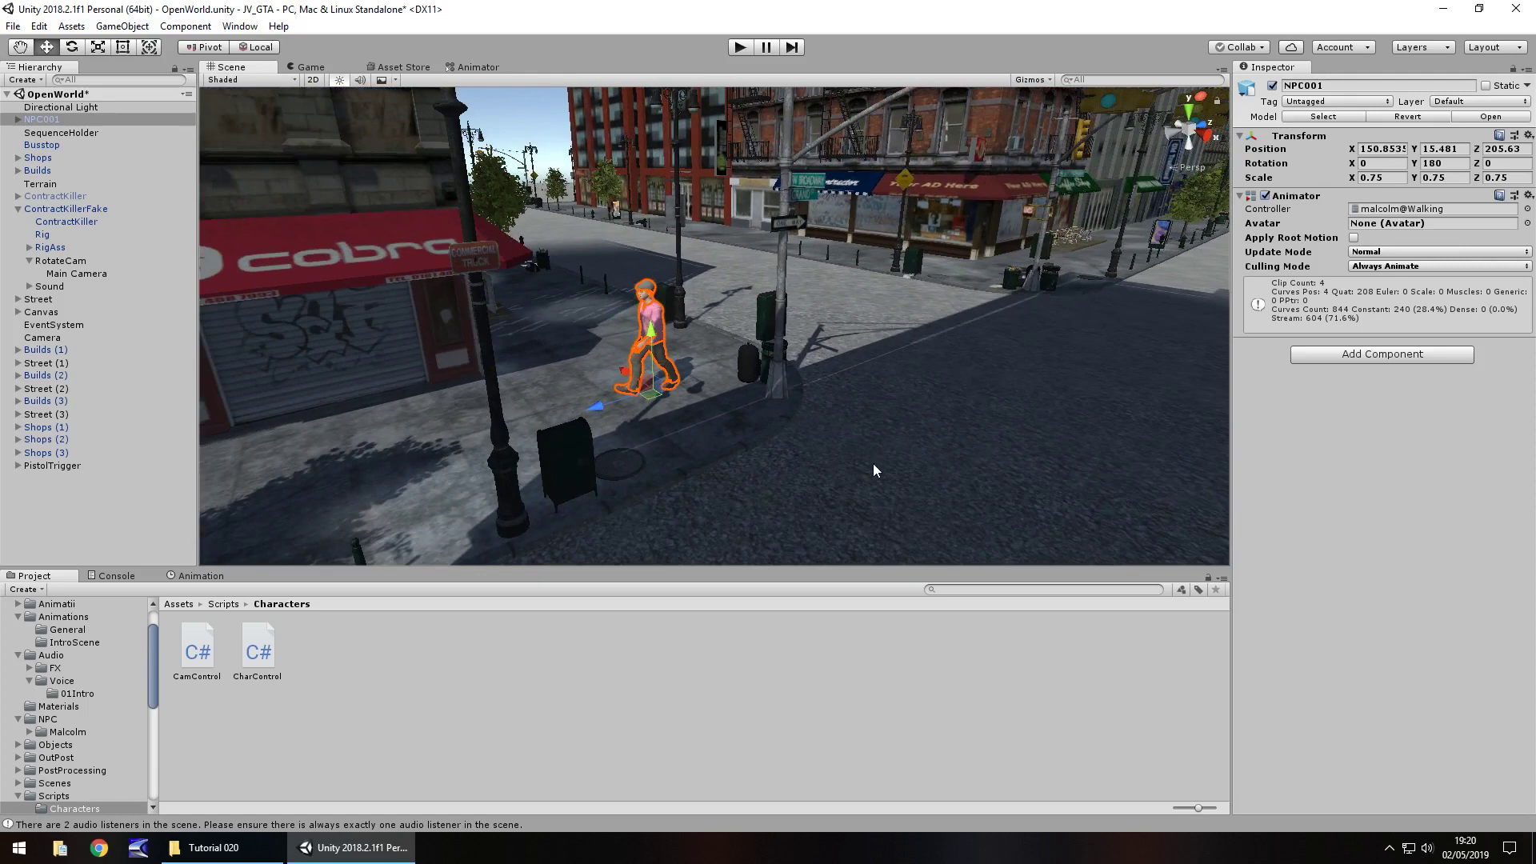
{"action": "left_click", "coordinate": [872, 466]}
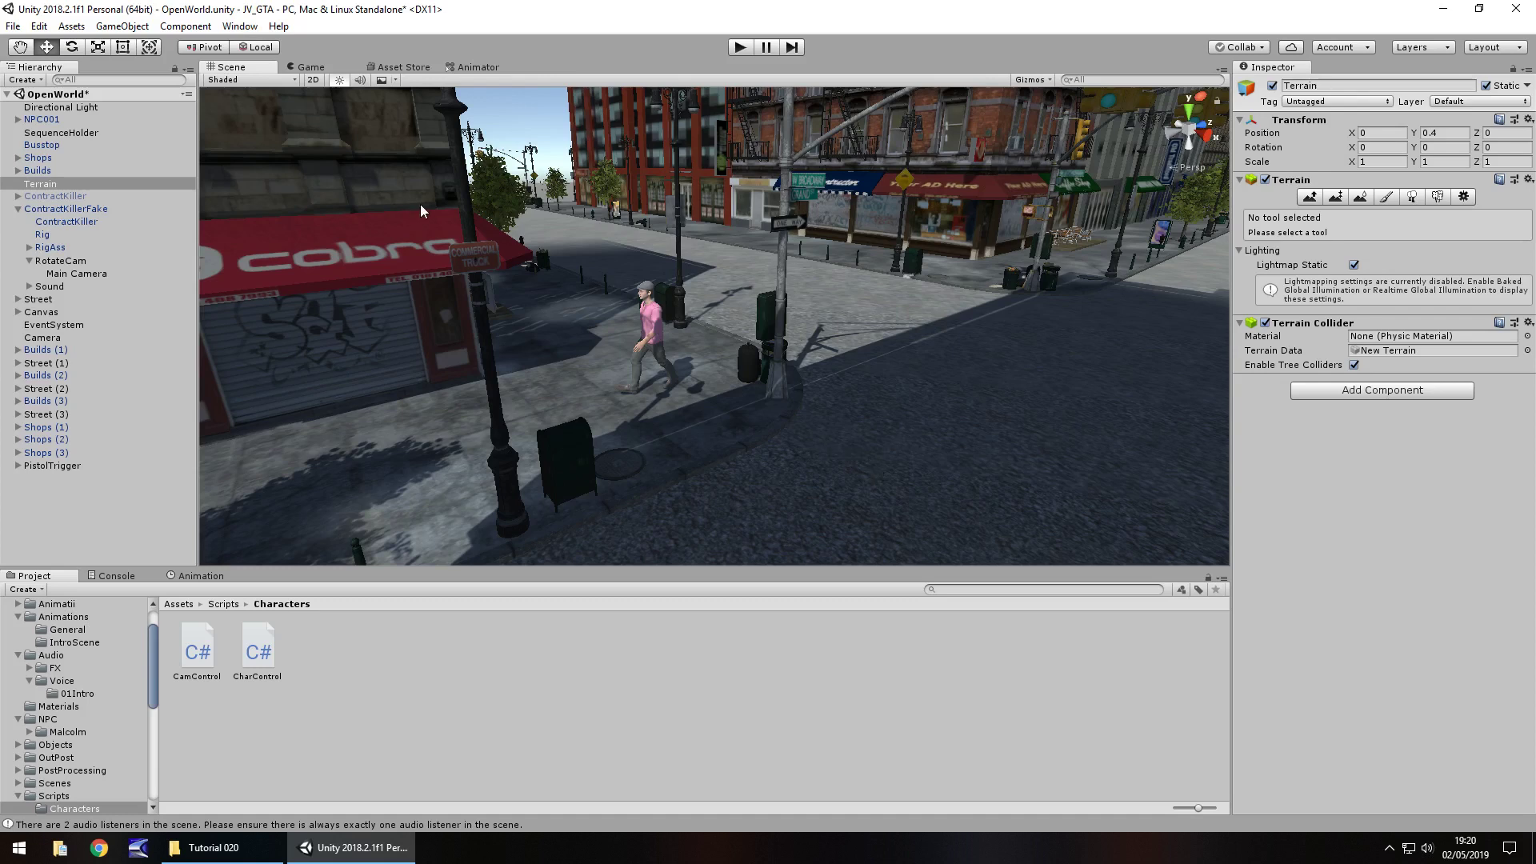
Step: Open the Window > AI > Navigation panel beside the Inspector for the Terrain
{"action": "left_click", "coordinate": [240, 28]}
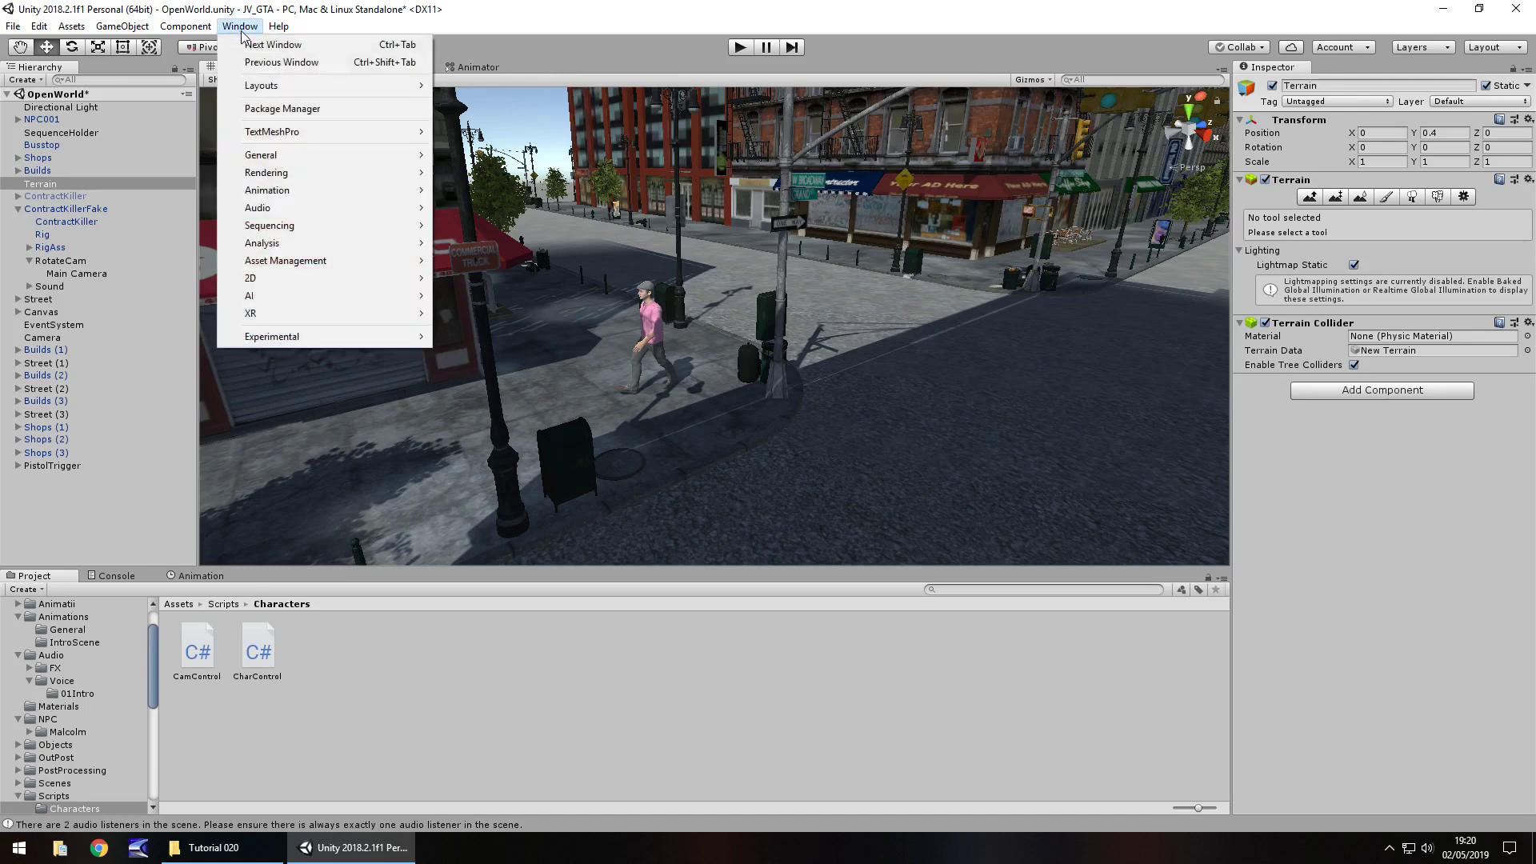
{"action": "mouse_move", "coordinate": [304, 295]}
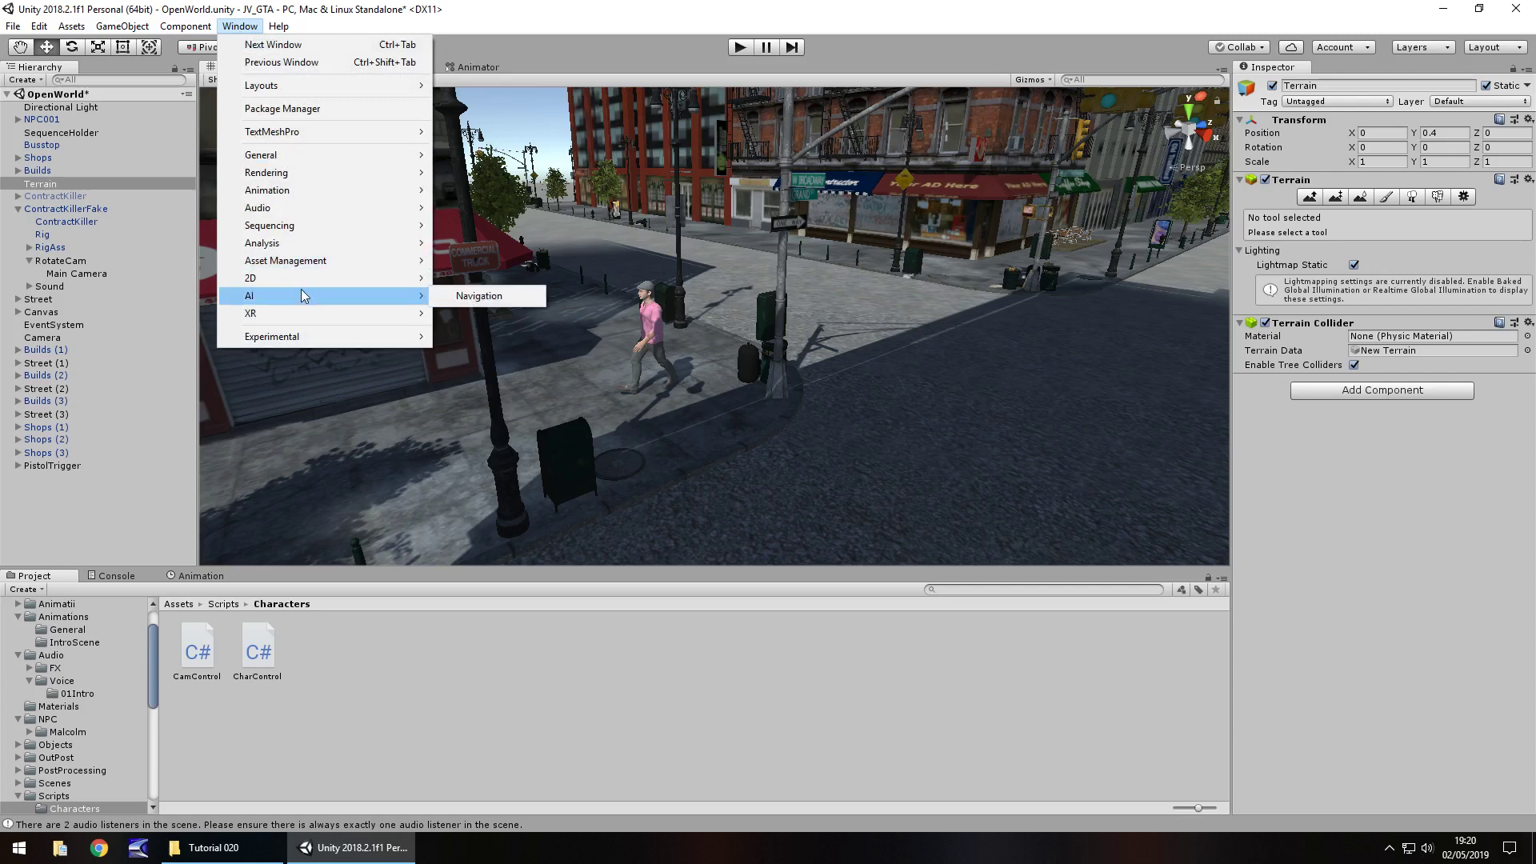
{"action": "left_click", "coordinate": [491, 298]}
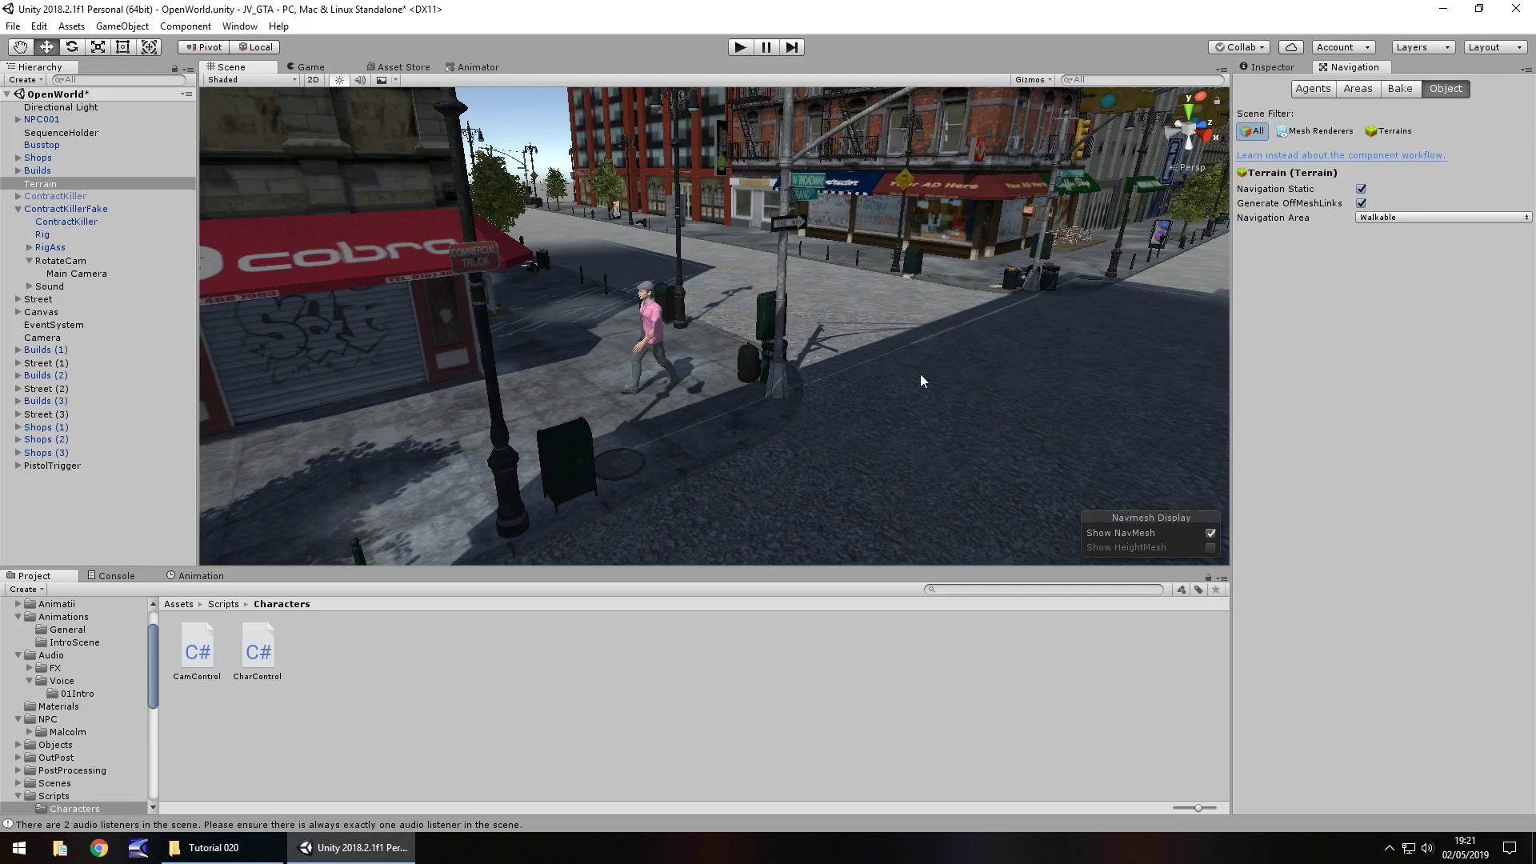
Step: Select the Terrain in the Hierarchy and frame it in the Scene view
{"action": "right_click_drag", "start_coordinate": [919, 372], "coordinate": [698, 342]}
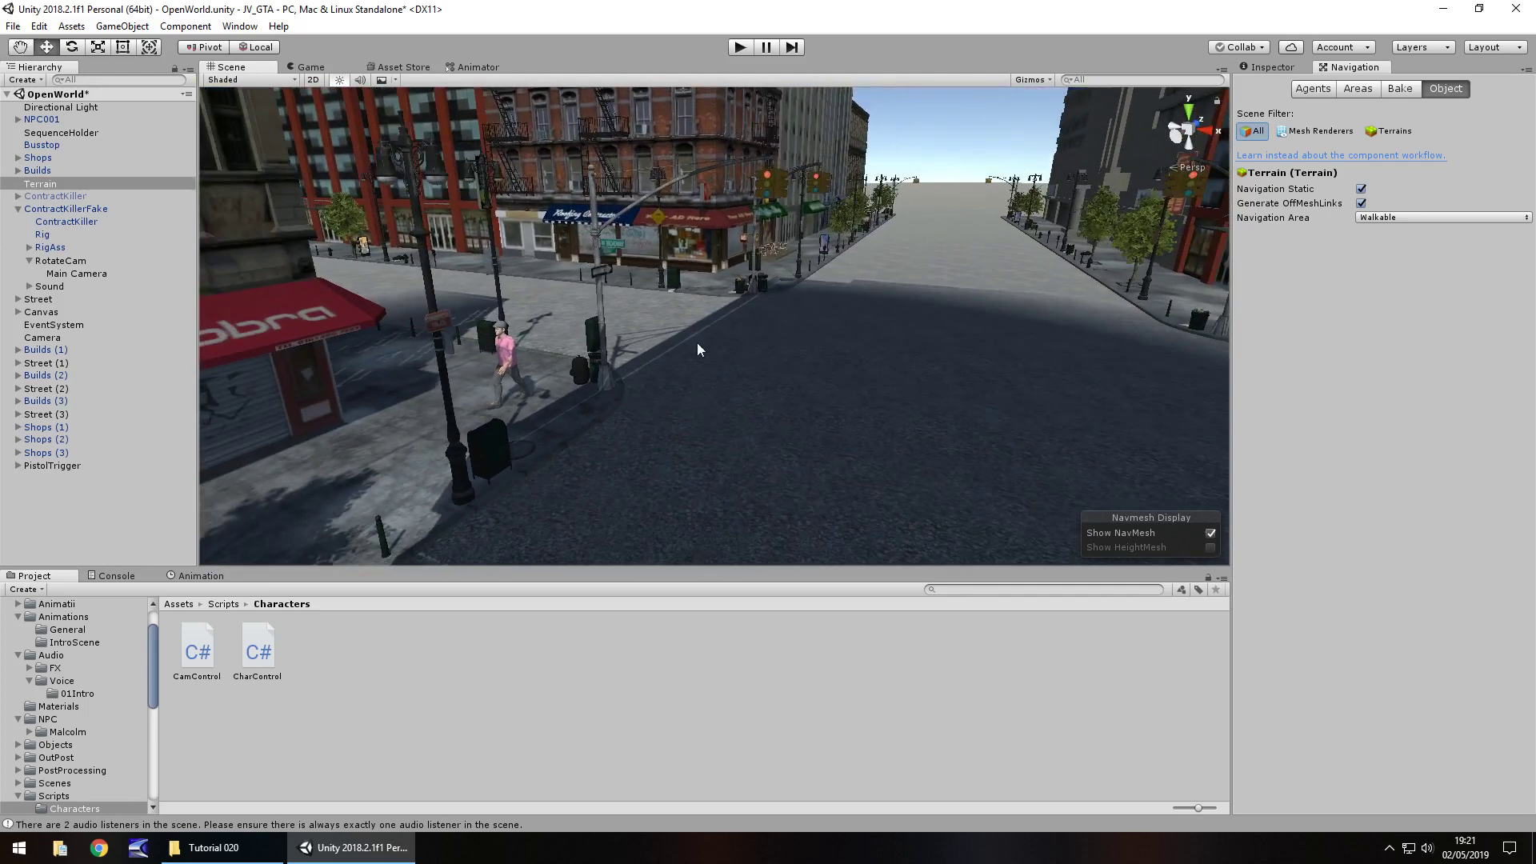
{"action": "left_click", "coordinate": [36, 185]}
{"action": "double_click", "coordinate": [36, 186]}
{"action": "scroll", "coordinate": [693, 328], "scroll_direction": "up", "scroll_amount": 5}
{"action": "left_click", "coordinate": [775, 419]}
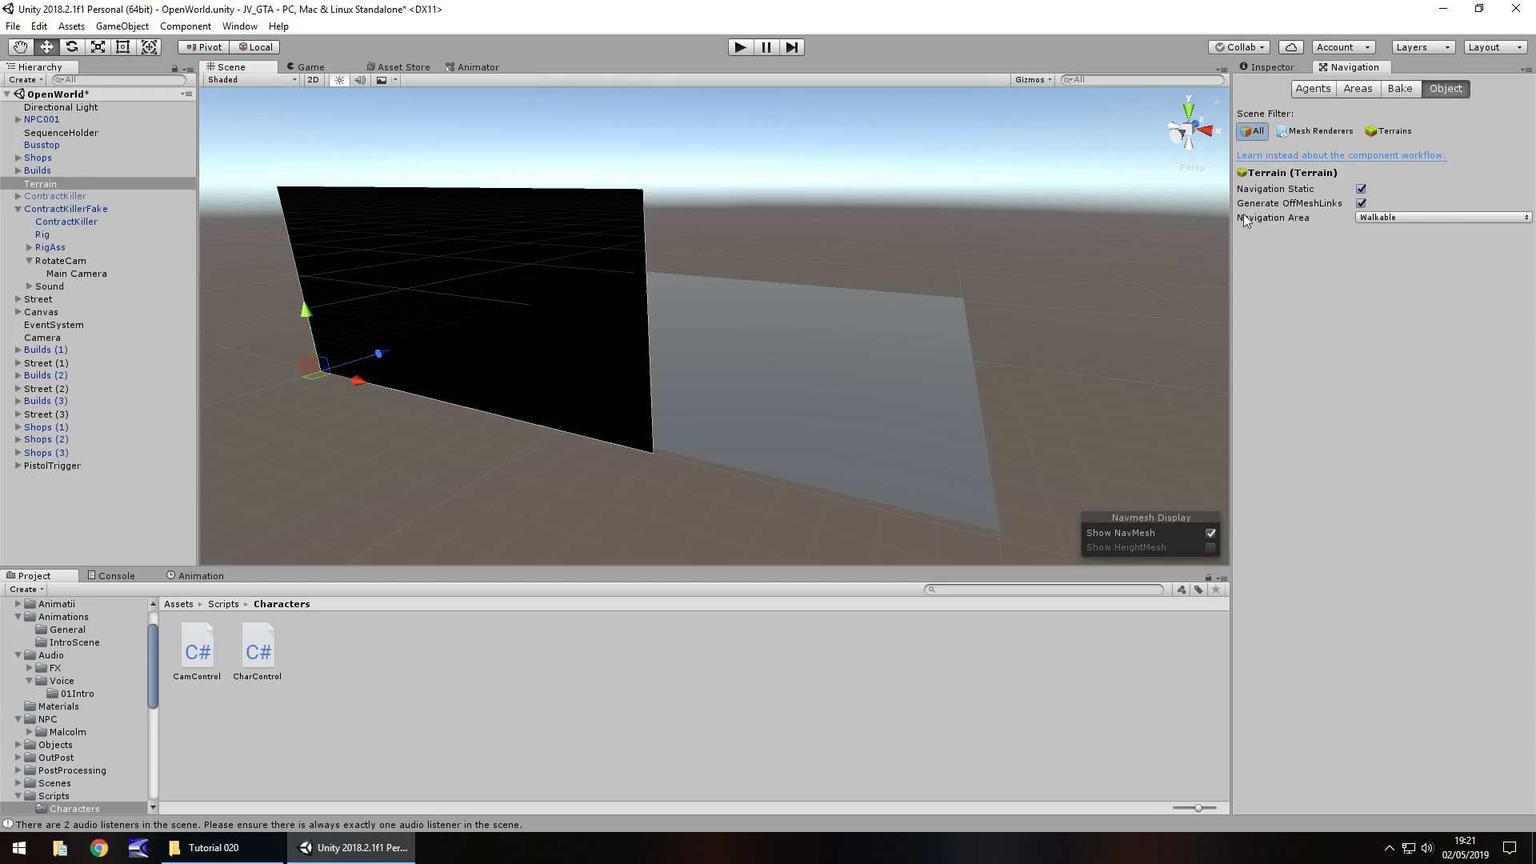
Step: Keep the Terrain's Navigation Area set to Walkable and show the Bake settings
{"action": "left_click", "coordinate": [1429, 218]}
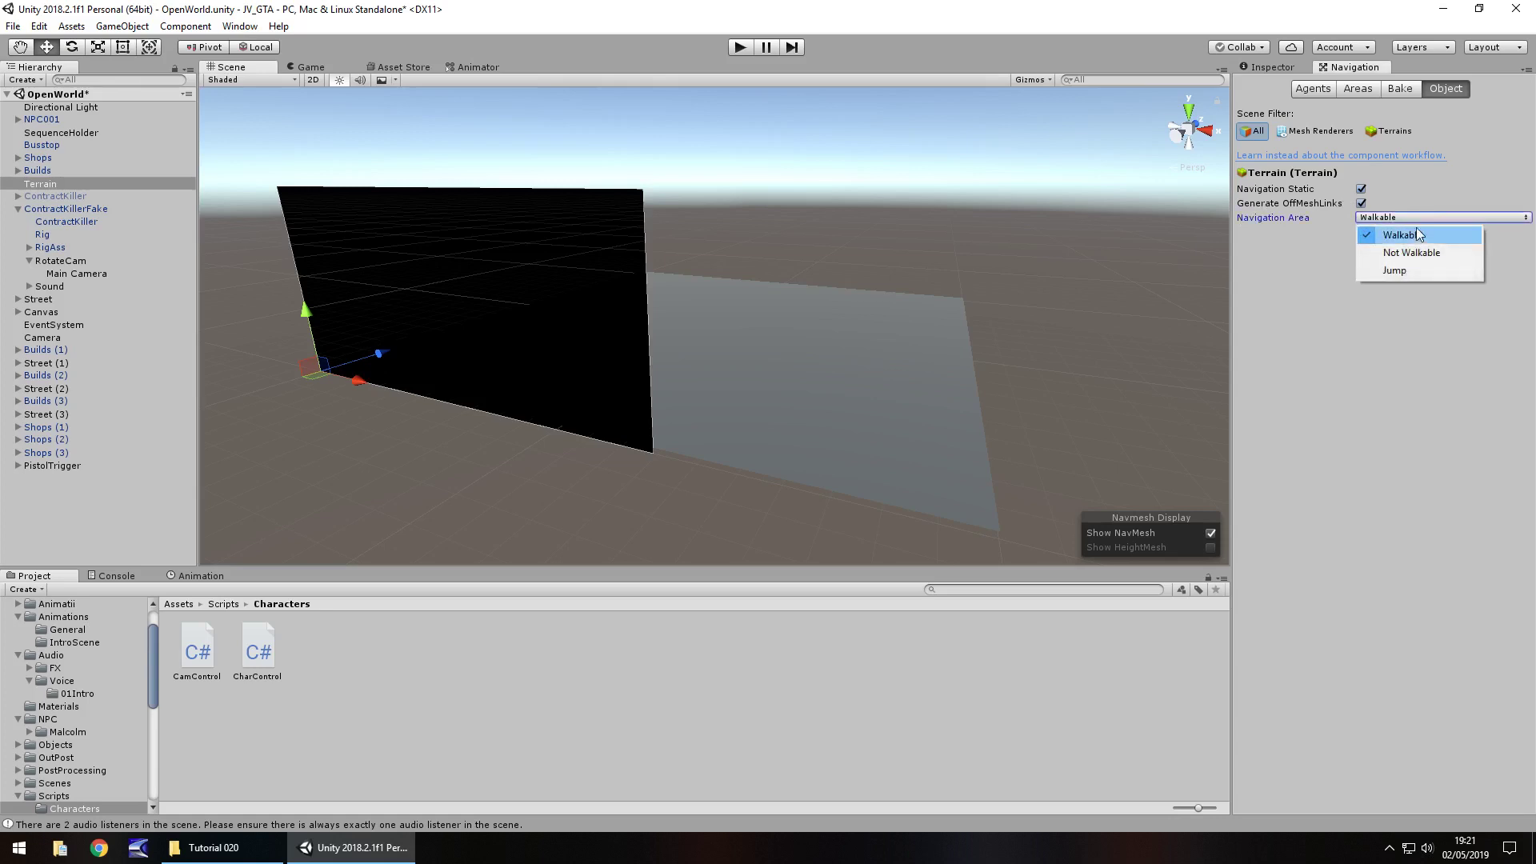
{"action": "left_click", "coordinate": [1411, 232]}
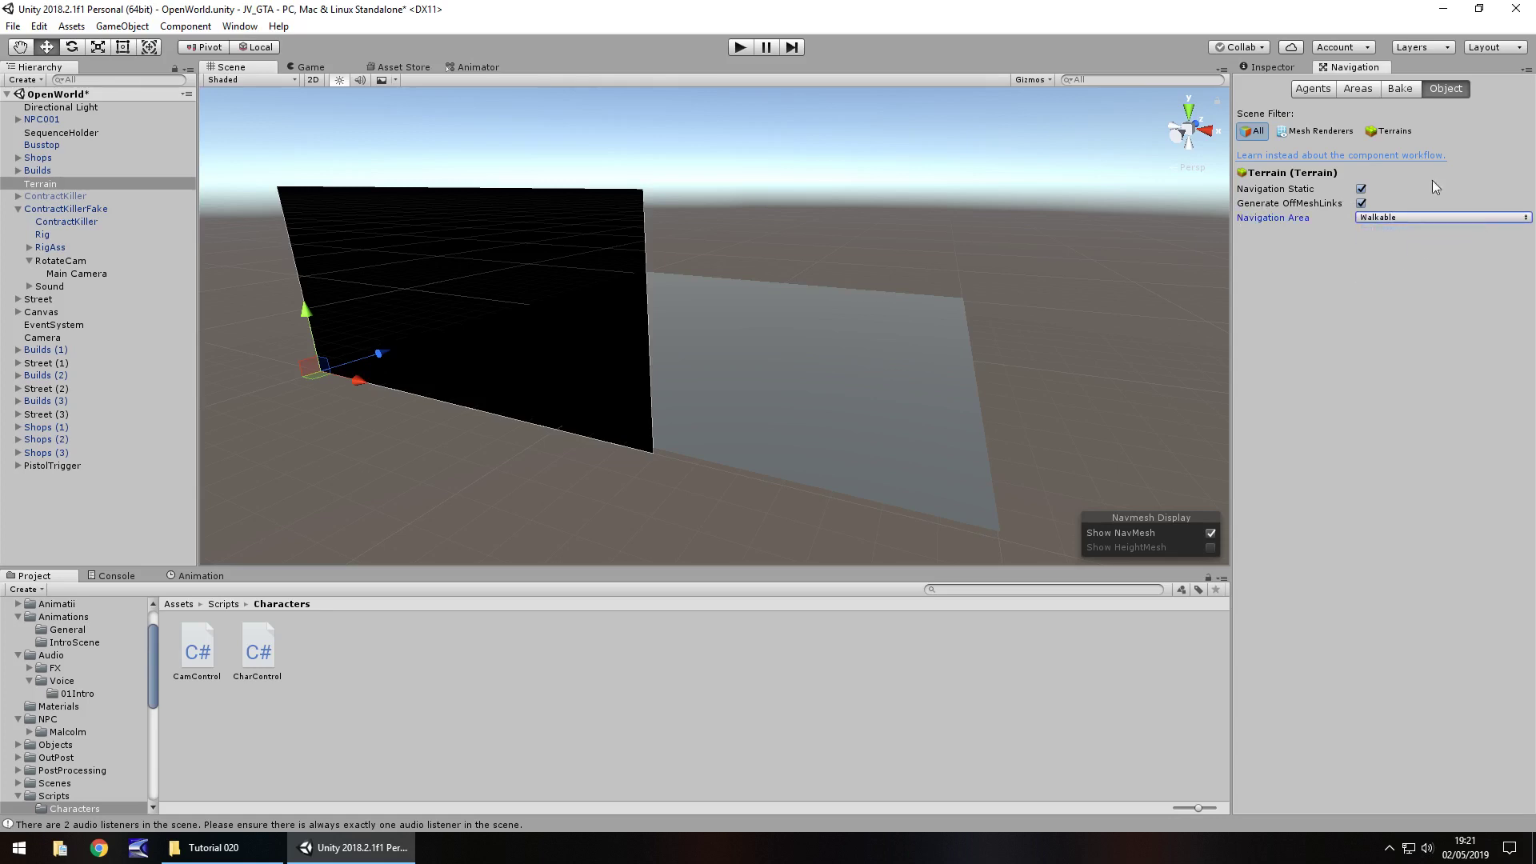
{"action": "left_click", "coordinate": [1399, 90]}
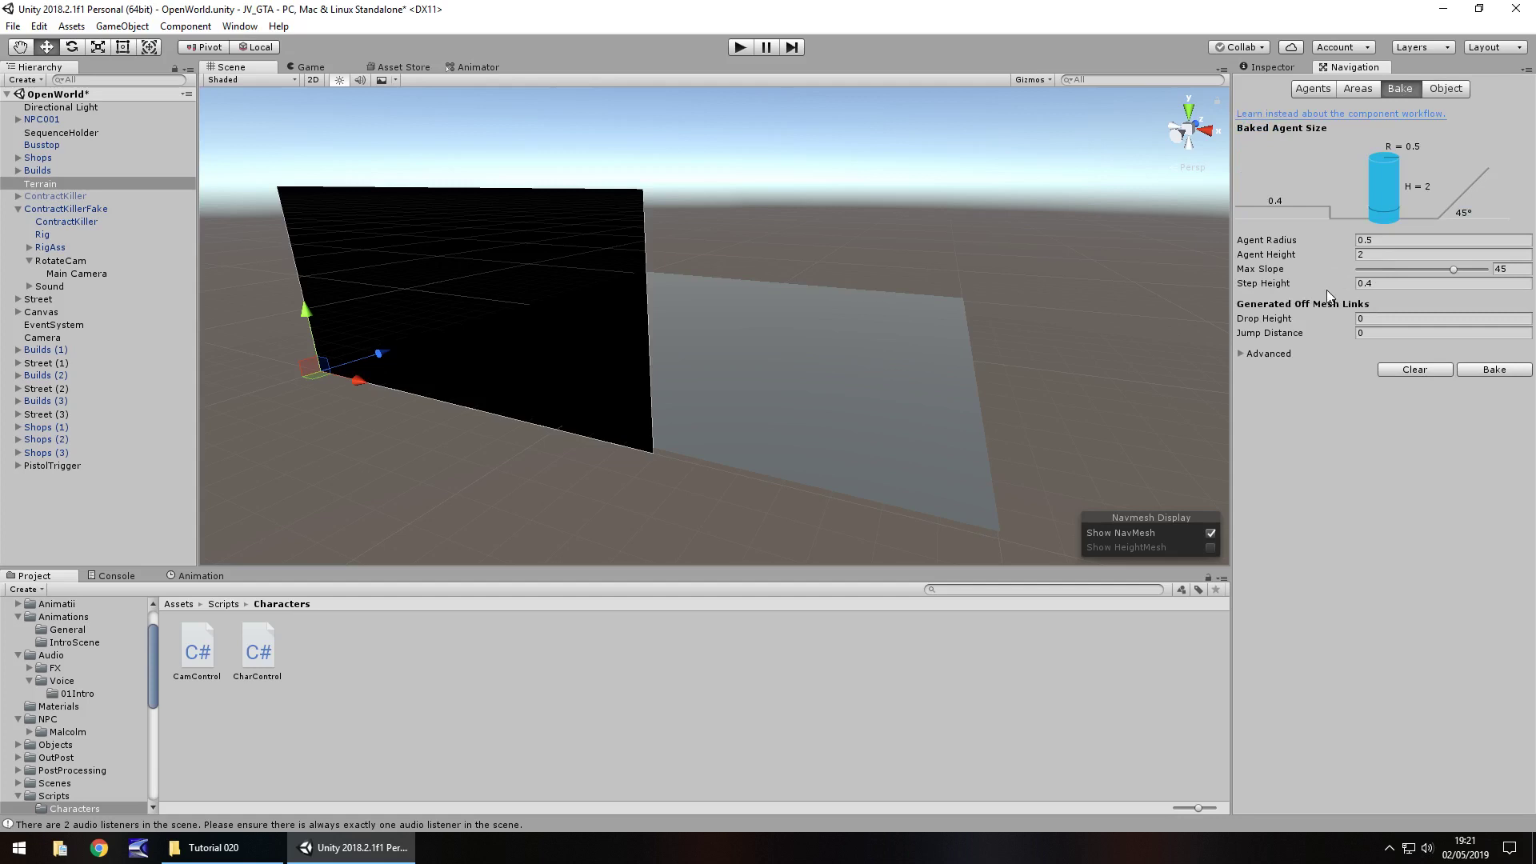
Step: Bake the navmesh with the default agent radius 0.5 and height 2
{"action": "mouse_move", "coordinate": [1322, 289]}
{"action": "left_click", "coordinate": [1493, 370]}
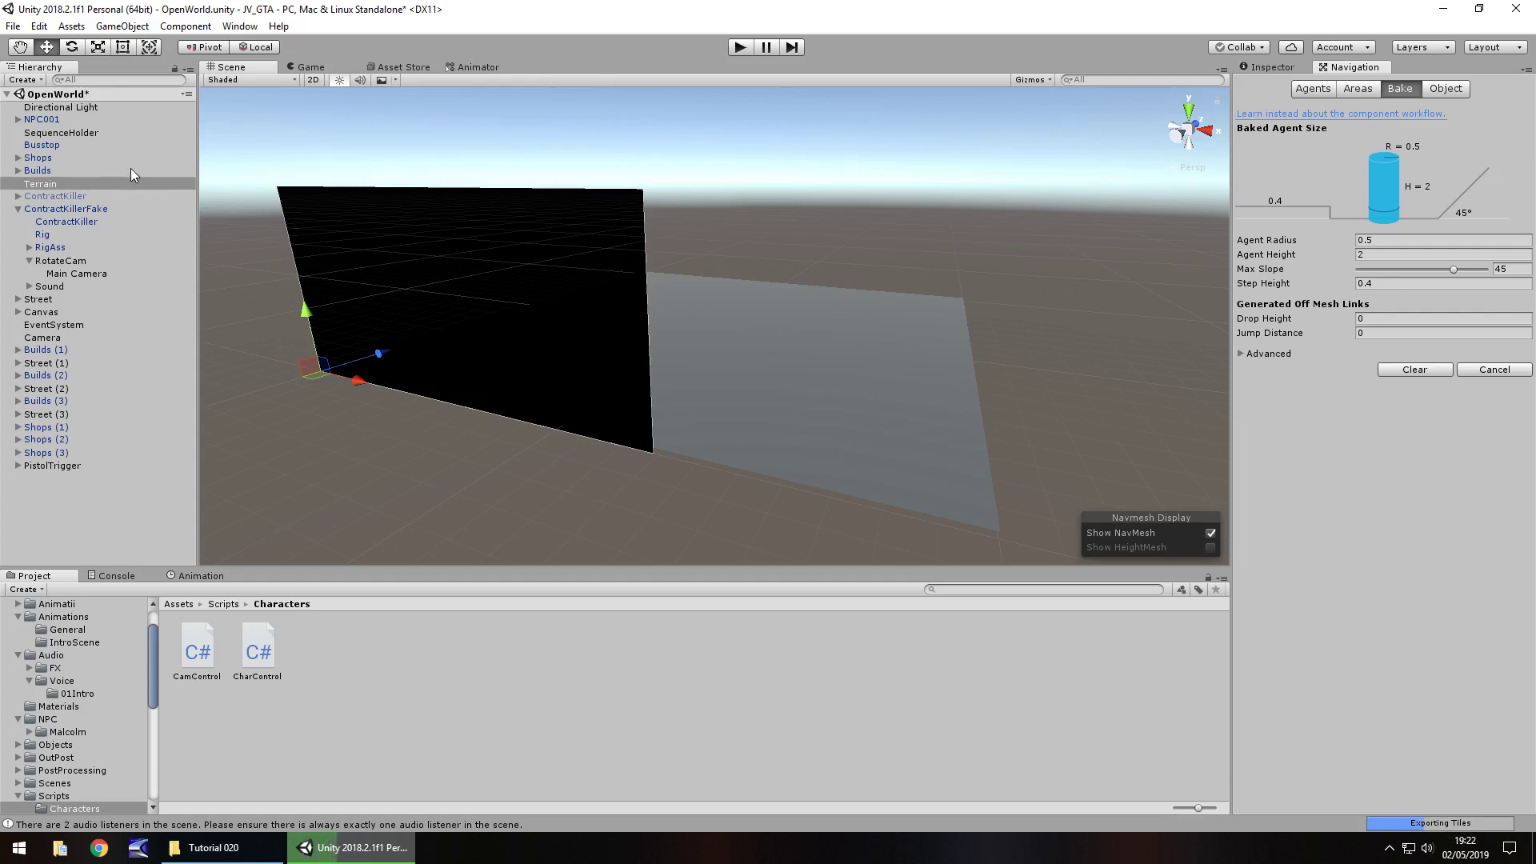
Step: Frame NPC001 and orbit around the corner to inspect the baked navmesh
{"action": "left_click", "coordinate": [45, 120]}
{"action": "double_click", "coordinate": [45, 120]}
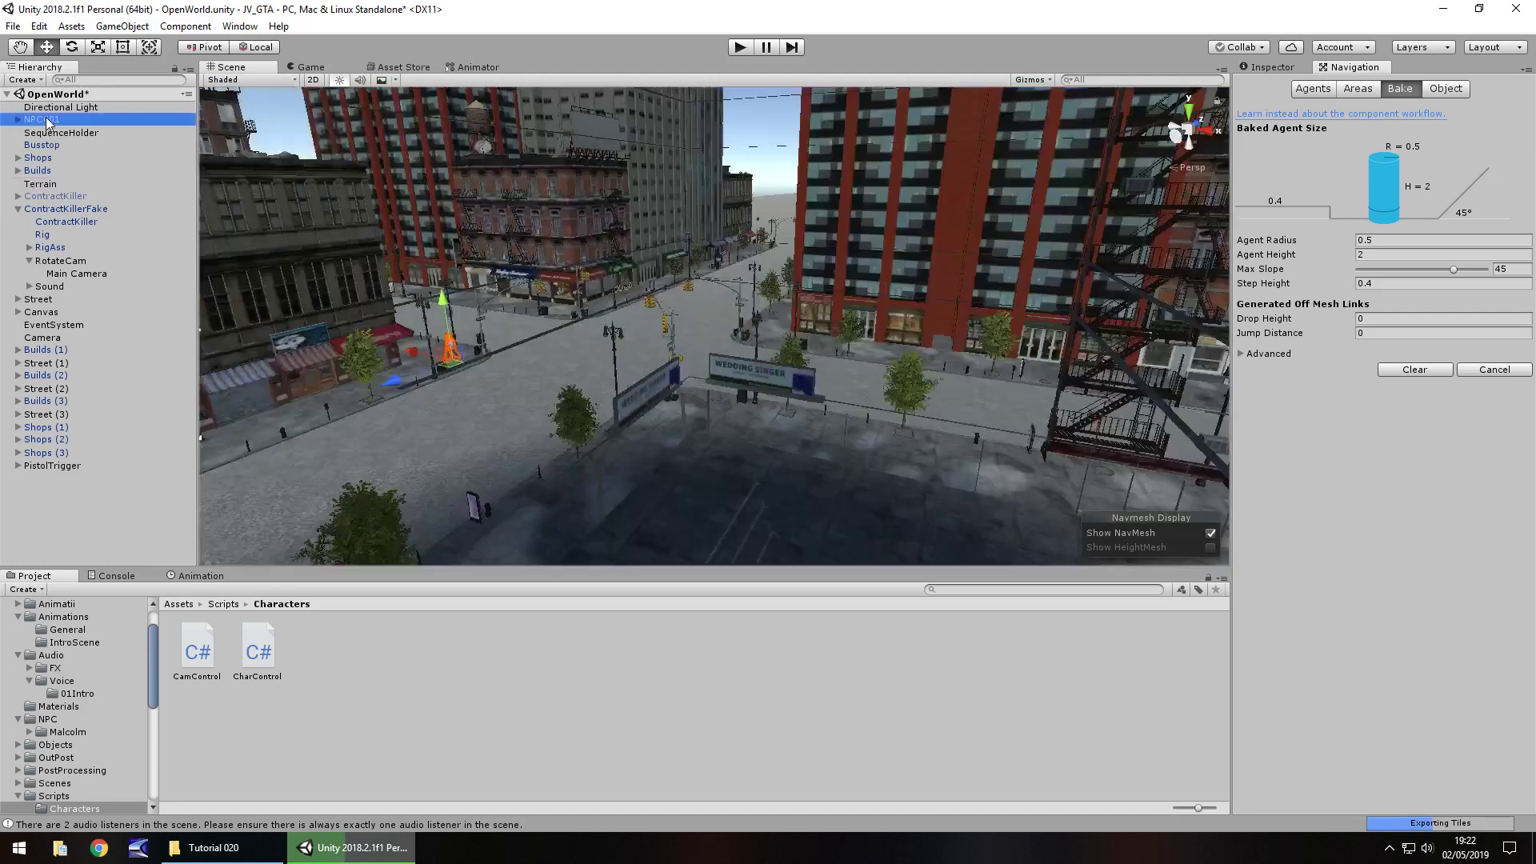
{"action": "left_click_drag", "start_coordinate": [813, 343], "coordinate": [755, 334], "text": "alt"}
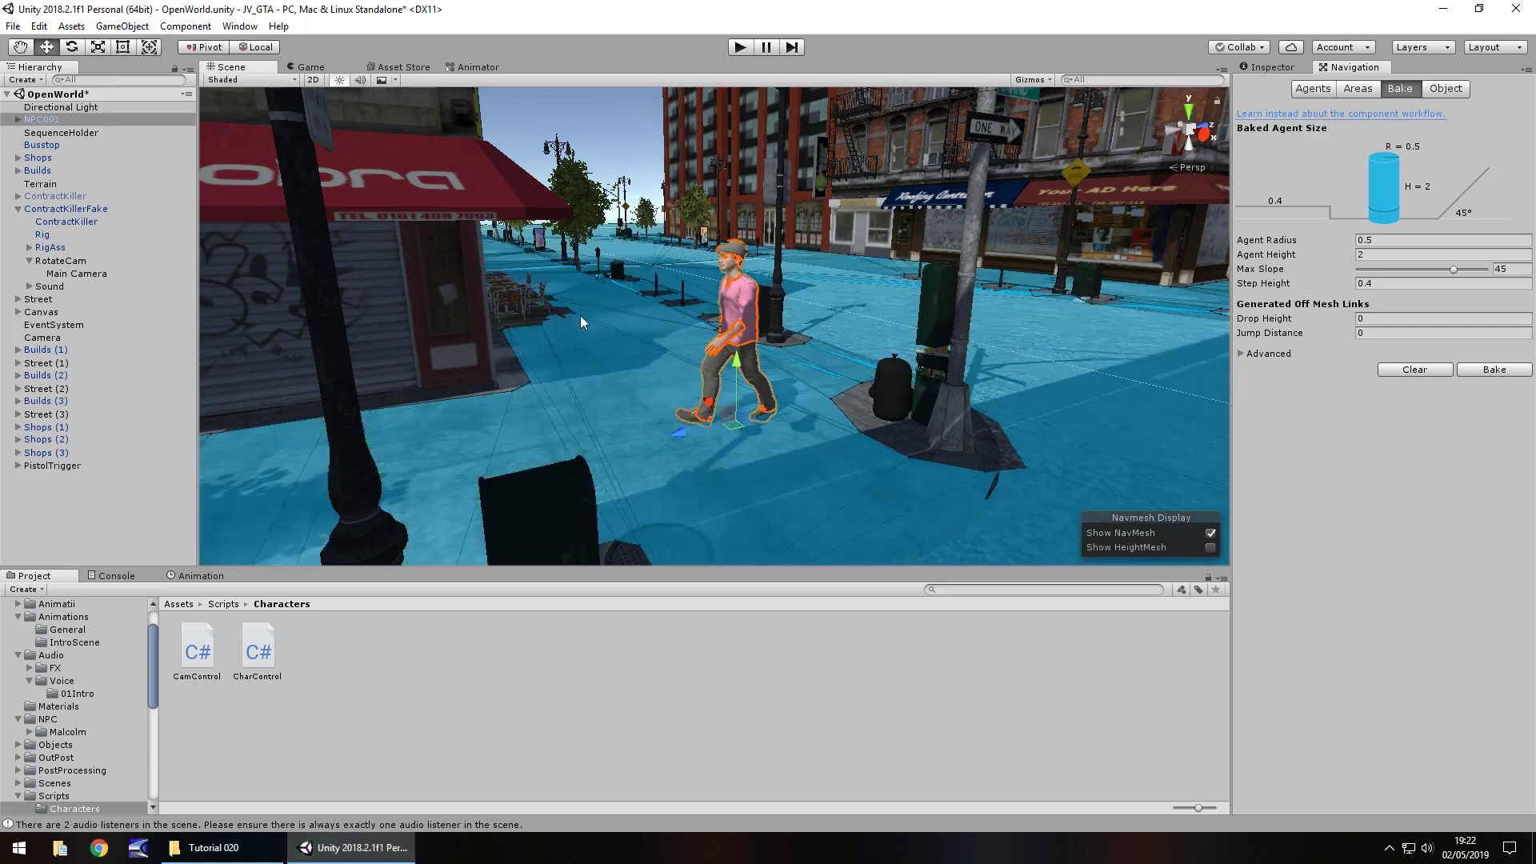
{"action": "left_click_drag", "start_coordinate": [900, 390], "coordinate": [678, 451], "text": "alt"}
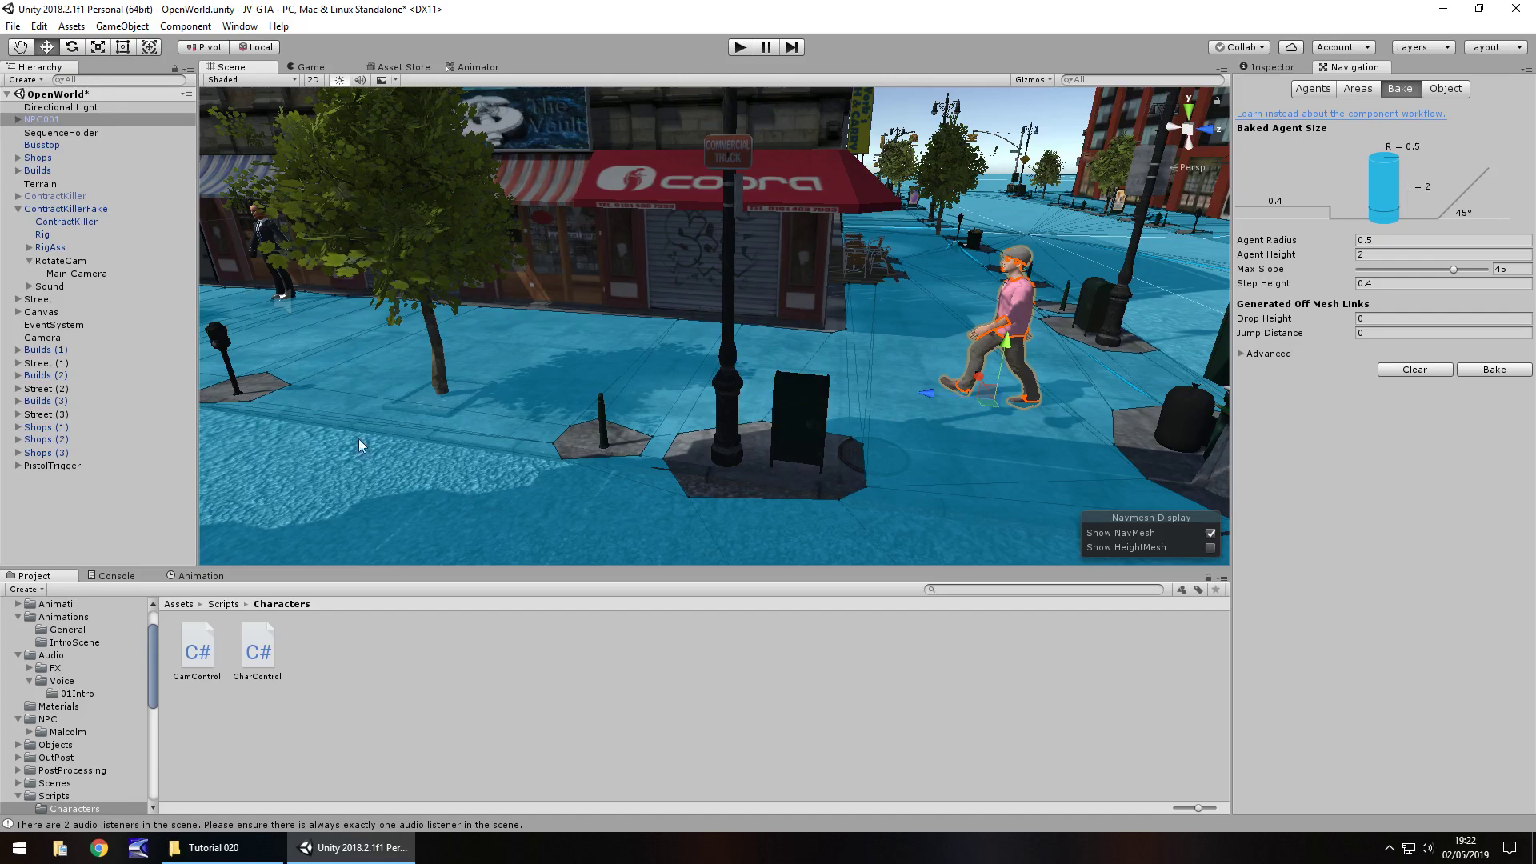
{"action": "left_click_drag", "start_coordinate": [771, 478], "coordinate": [635, 469], "text": "alt"}
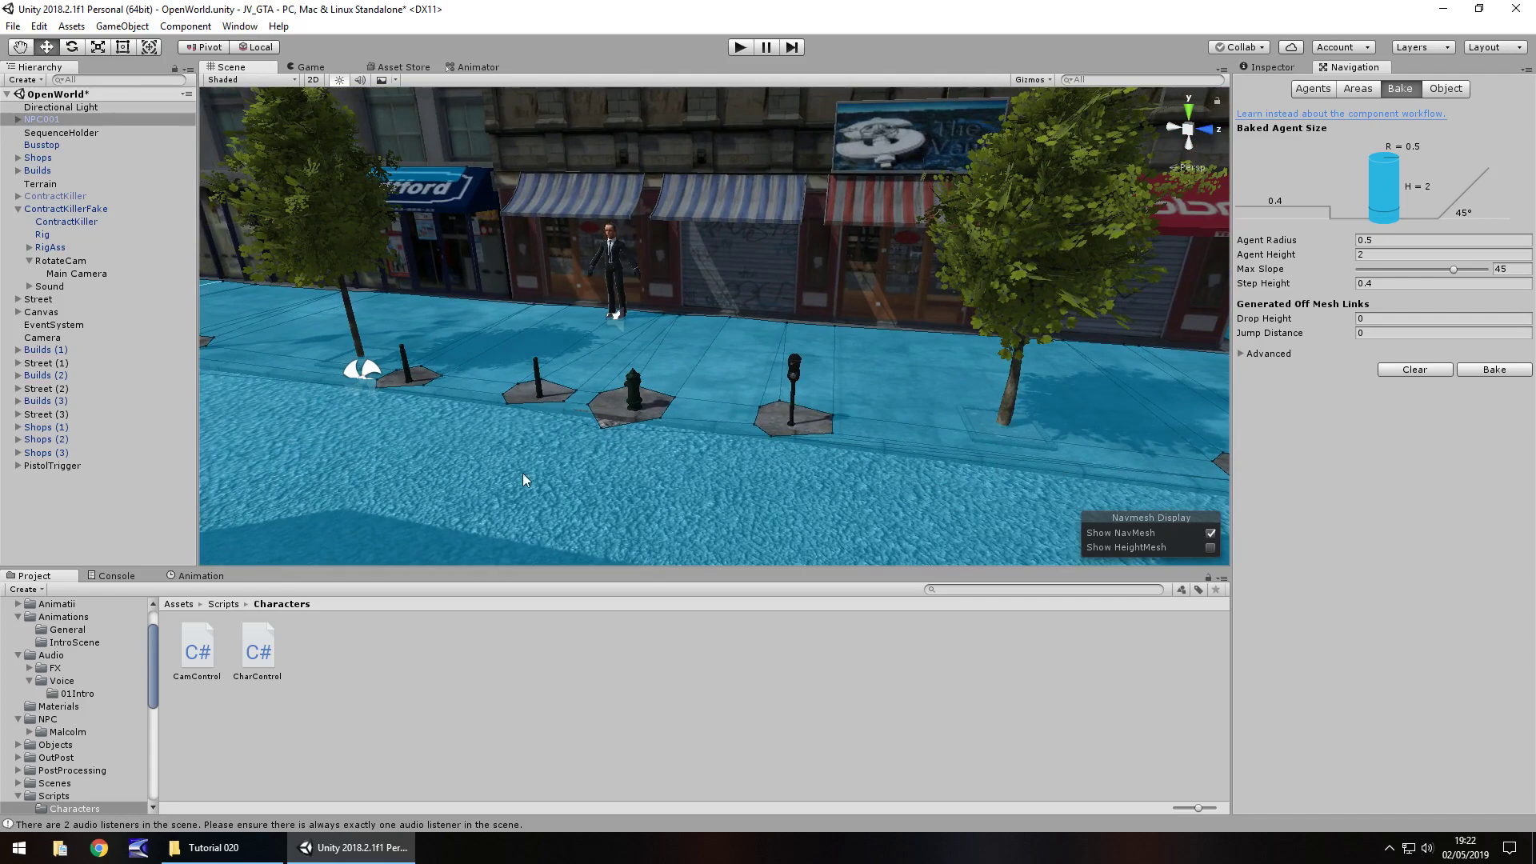
Step: Check the navmesh past the Old Tradford storefront, the bus shelter and the Coffee Shop
{"action": "middle_click_drag", "start_coordinate": [523, 479], "coordinate": [651, 366]}
{"action": "middle_click_drag", "start_coordinate": [389, 458], "coordinate": [967, 452]}
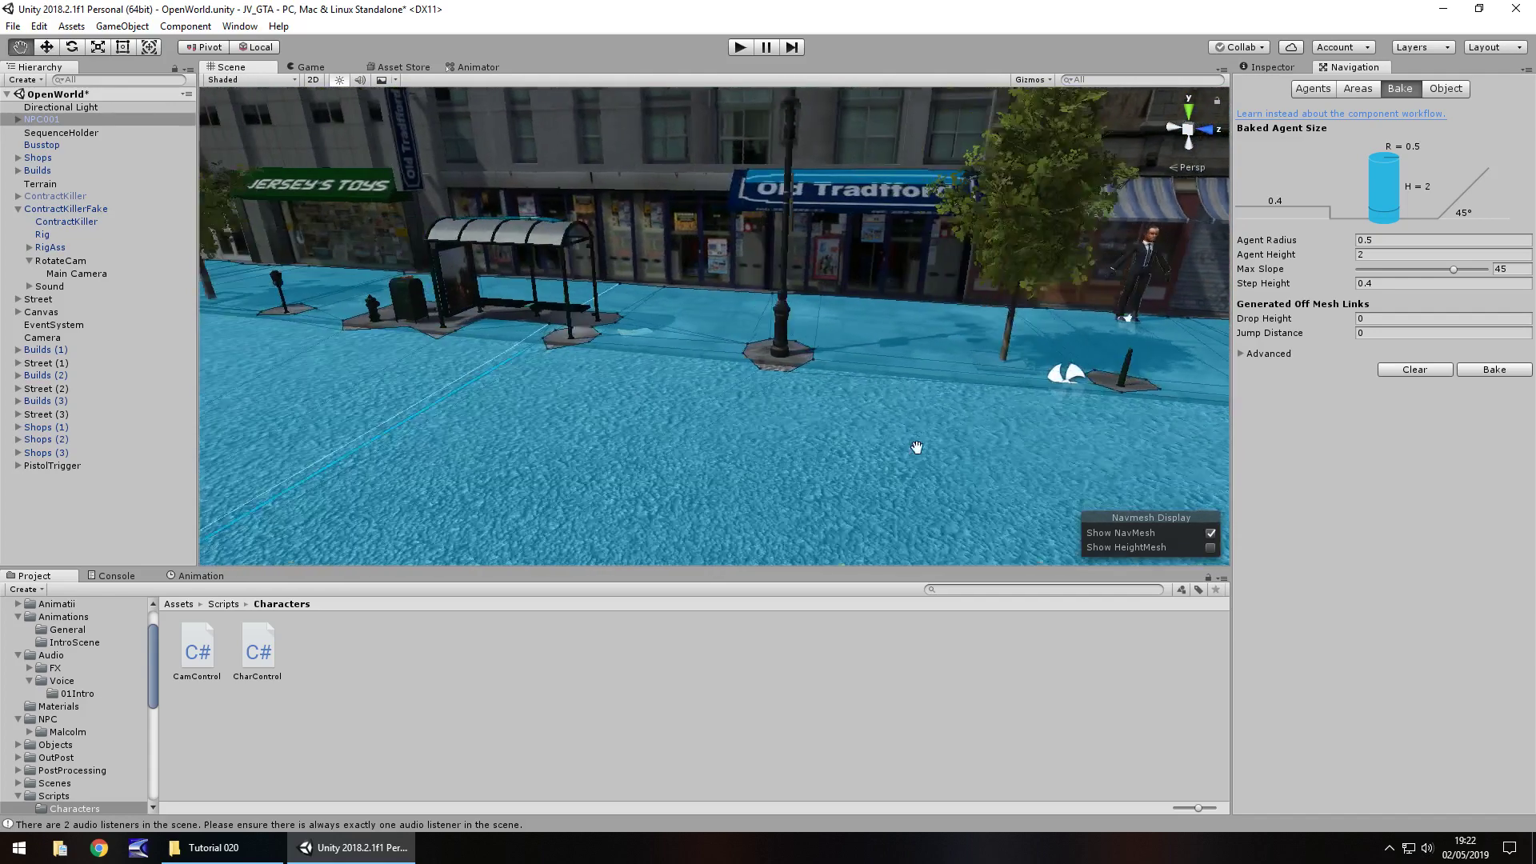
{"action": "left_click_drag", "start_coordinate": [967, 452], "coordinate": [560, 287], "text": "alt"}
{"action": "left_click_drag", "start_coordinate": [607, 382], "coordinate": [475, 366], "text": "alt"}
{"action": "middle_click_drag", "start_coordinate": [470, 390], "coordinate": [1160, 445]}
{"action": "middle_click_drag", "start_coordinate": [323, 407], "coordinate": [952, 400]}
{"action": "middle_click_drag", "start_coordinate": [418, 429], "coordinate": [1120, 436]}
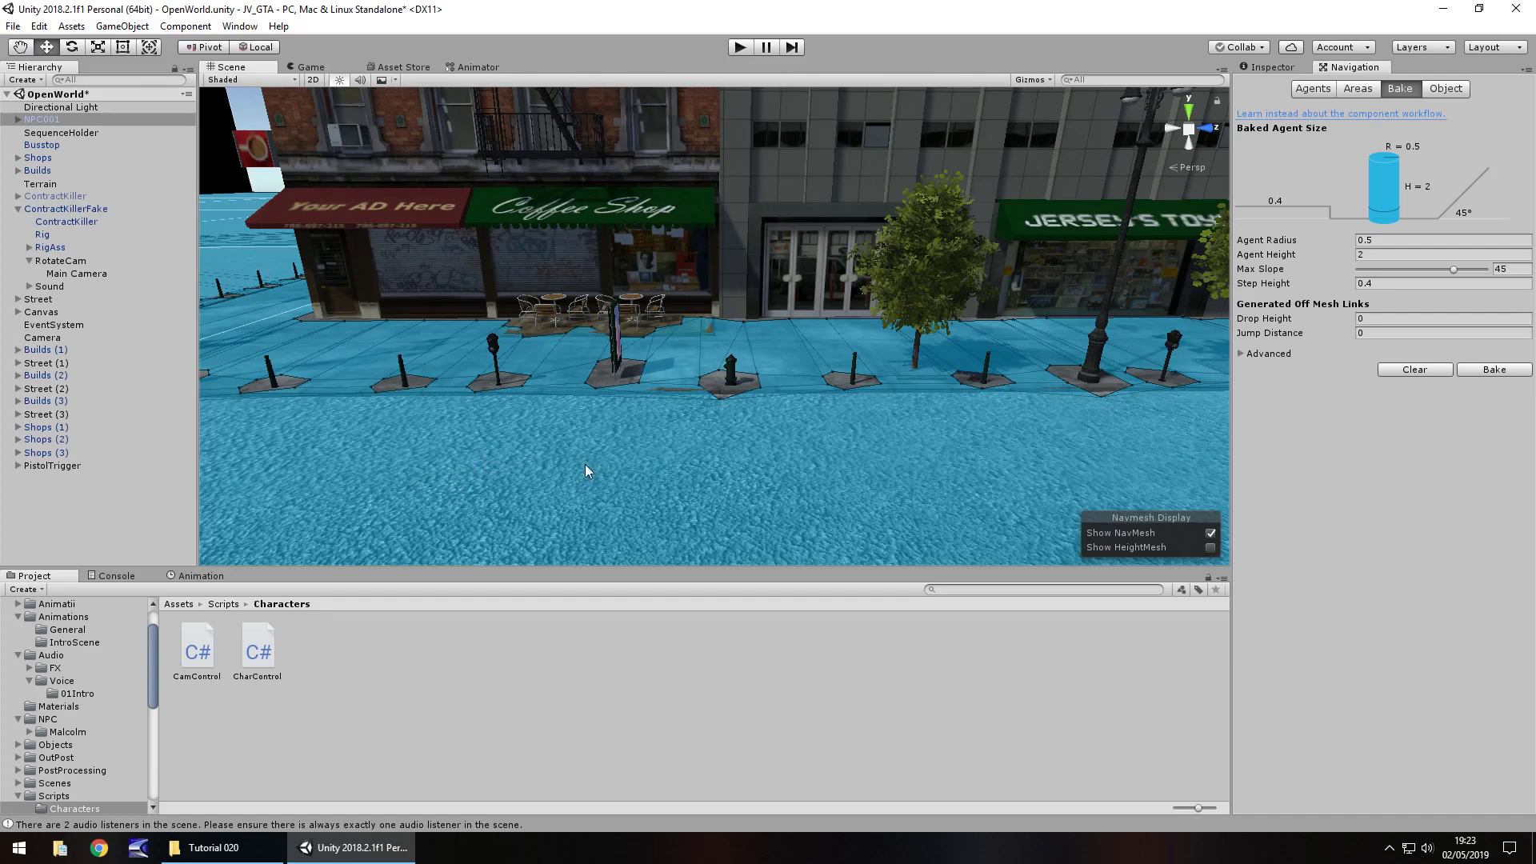
{"action": "left_click_drag", "start_coordinate": [586, 470], "coordinate": [652, 471], "text": "alt"}
{"action": "key", "text": "Right"}
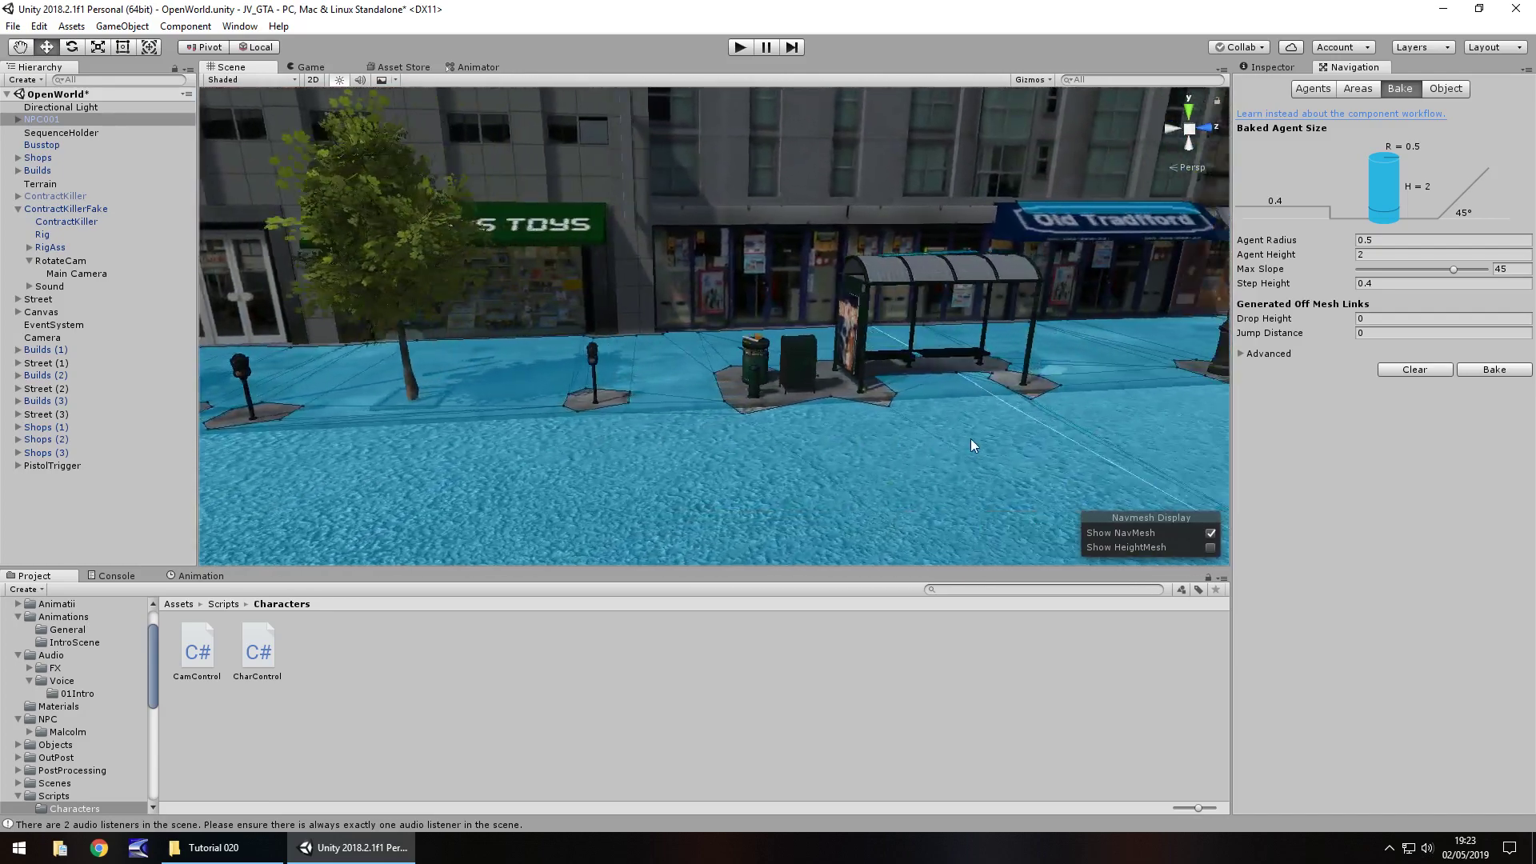
{"action": "key", "text": "Right"}
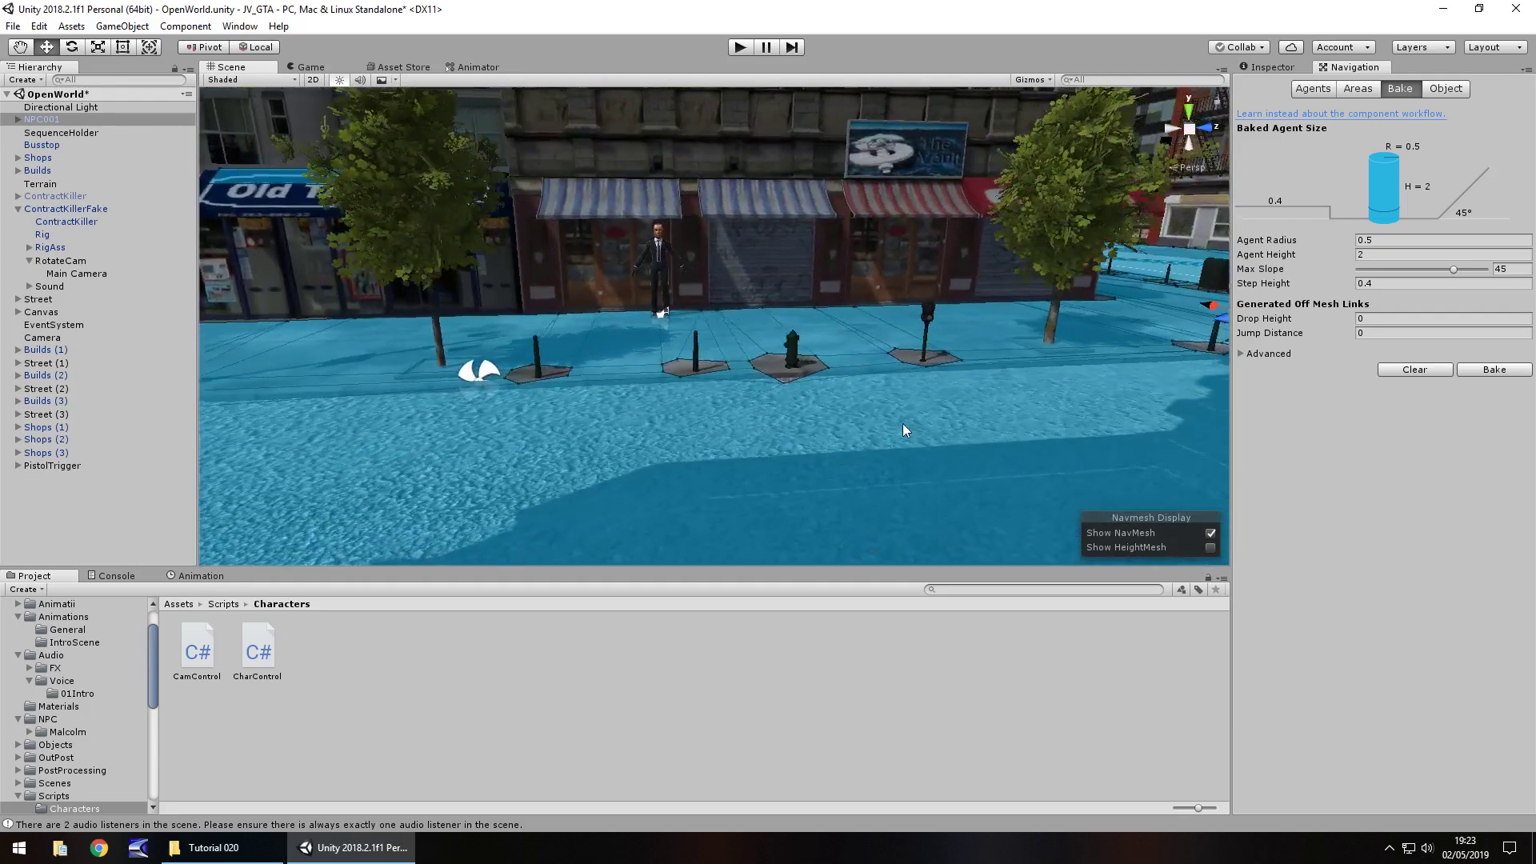
{"action": "left_click_drag", "start_coordinate": [901, 420], "coordinate": [822, 455], "text": "alt"}
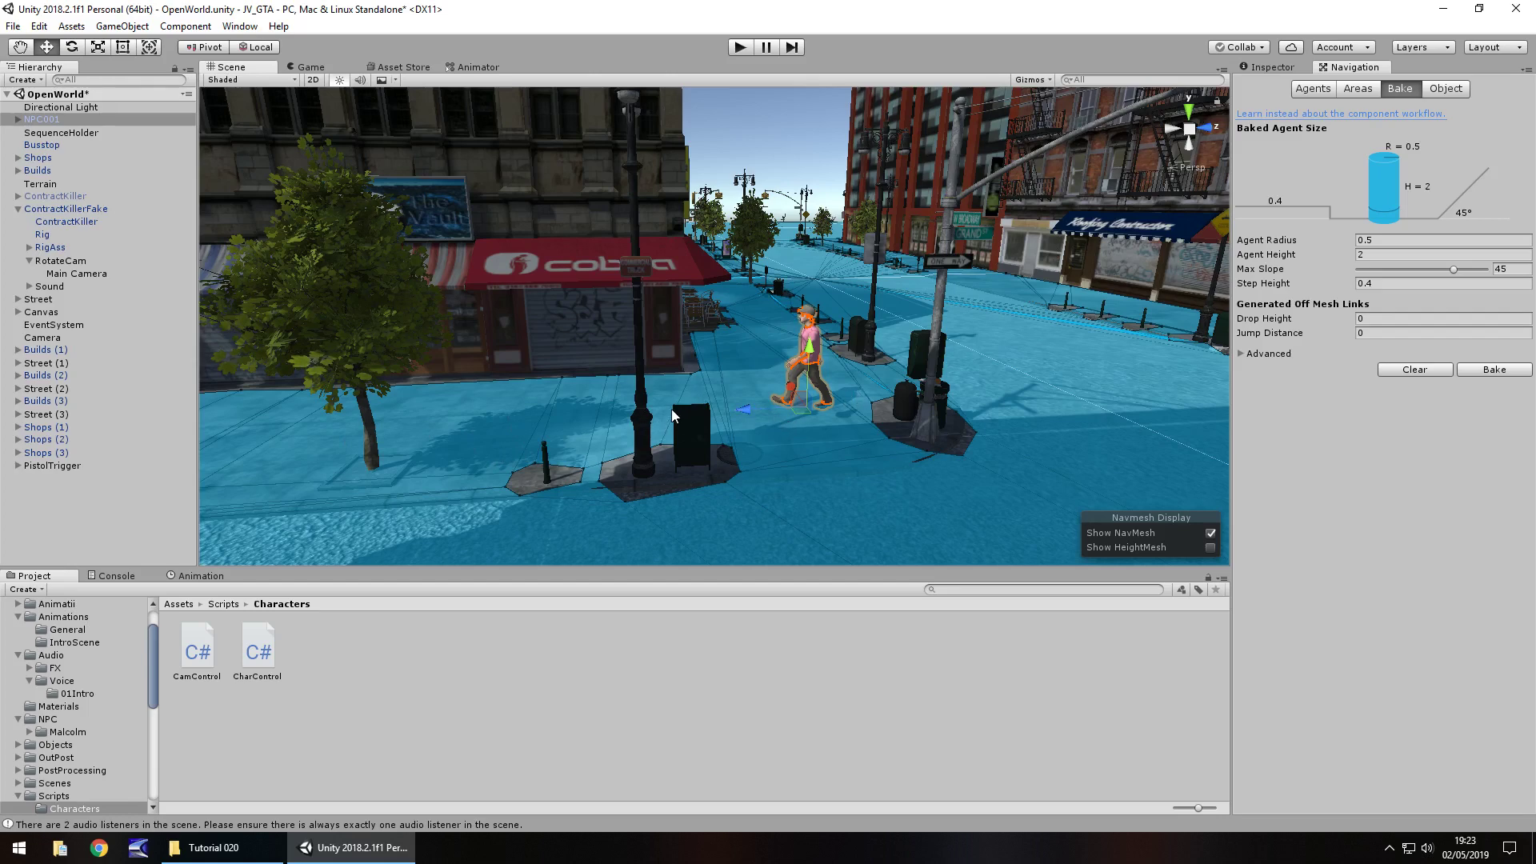
{"action": "left_click_drag", "start_coordinate": [671, 410], "coordinate": [750, 406], "text": "alt"}
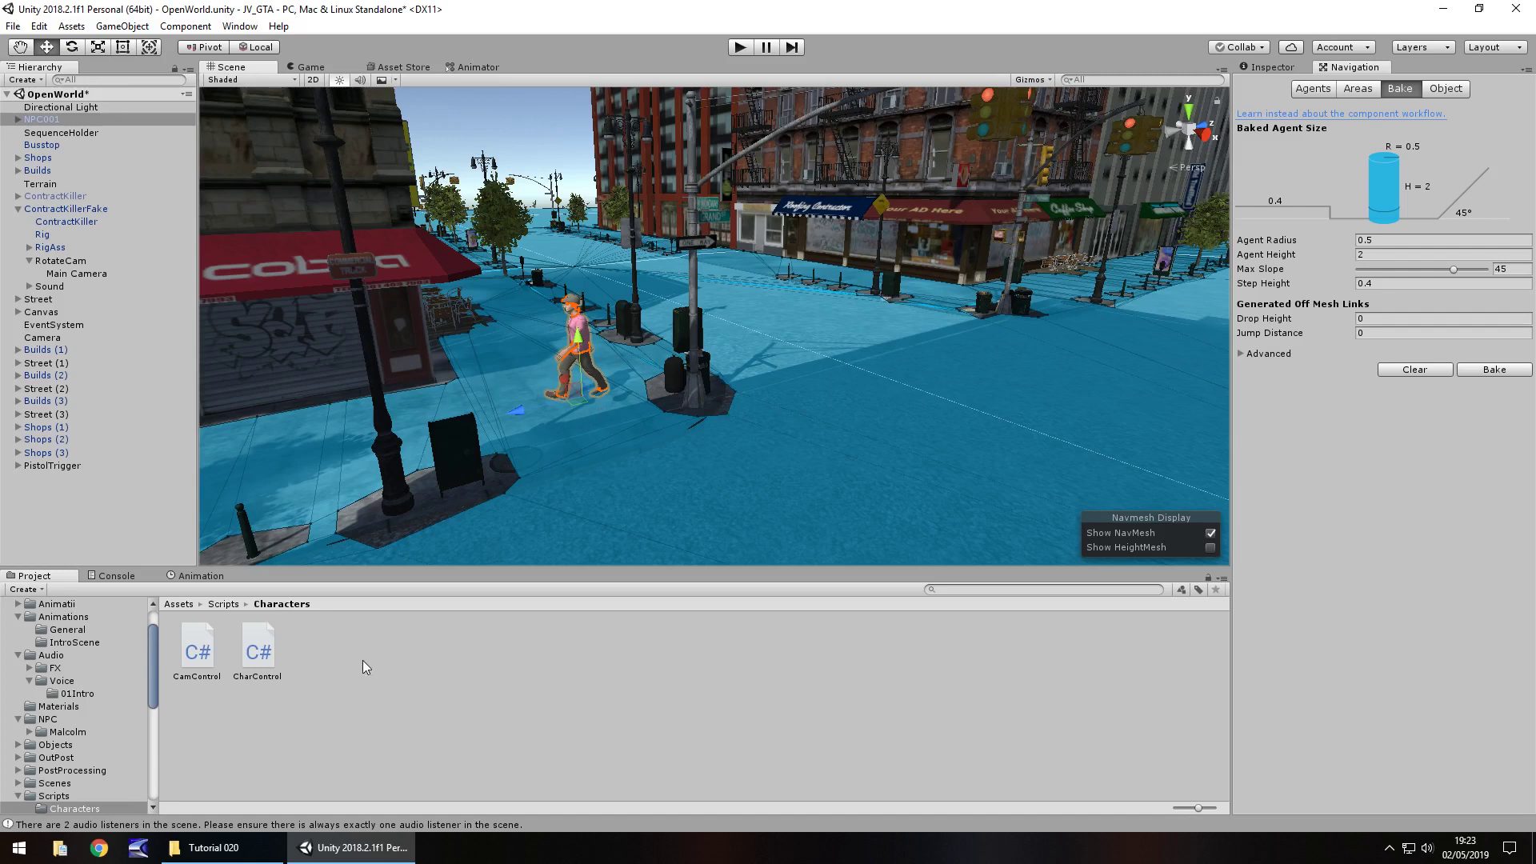
Step: Create an NPCAI C# script in Assets/Scripts/Characters and open it in Visual Studio
{"action": "scroll", "coordinate": [76, 765], "scroll_direction": "down", "scroll_amount": 2}
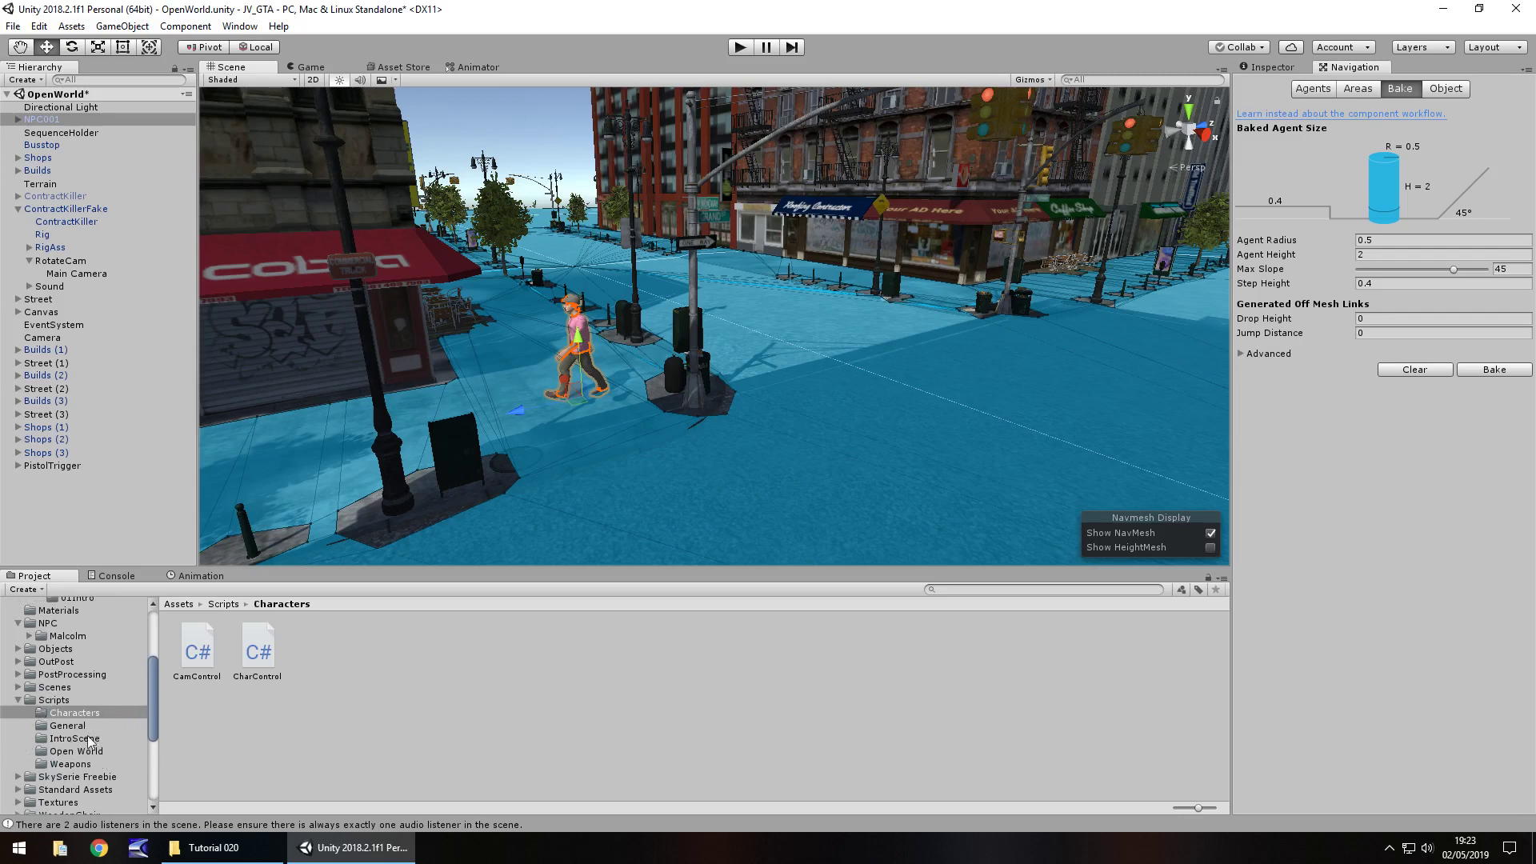
{"action": "left_click", "coordinate": [54, 700]}
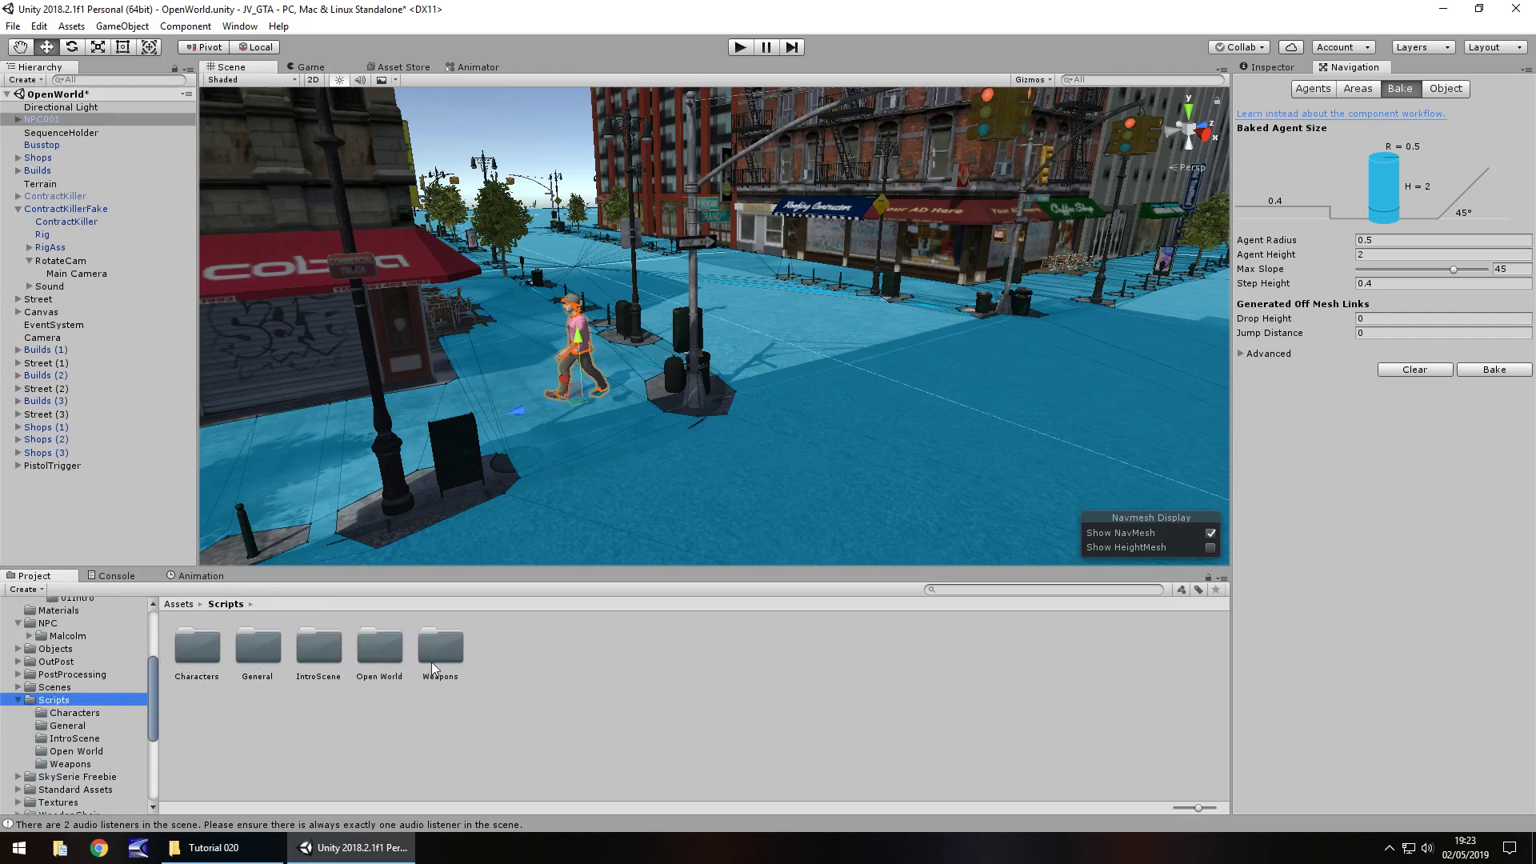
{"action": "double_click", "coordinate": [203, 657]}
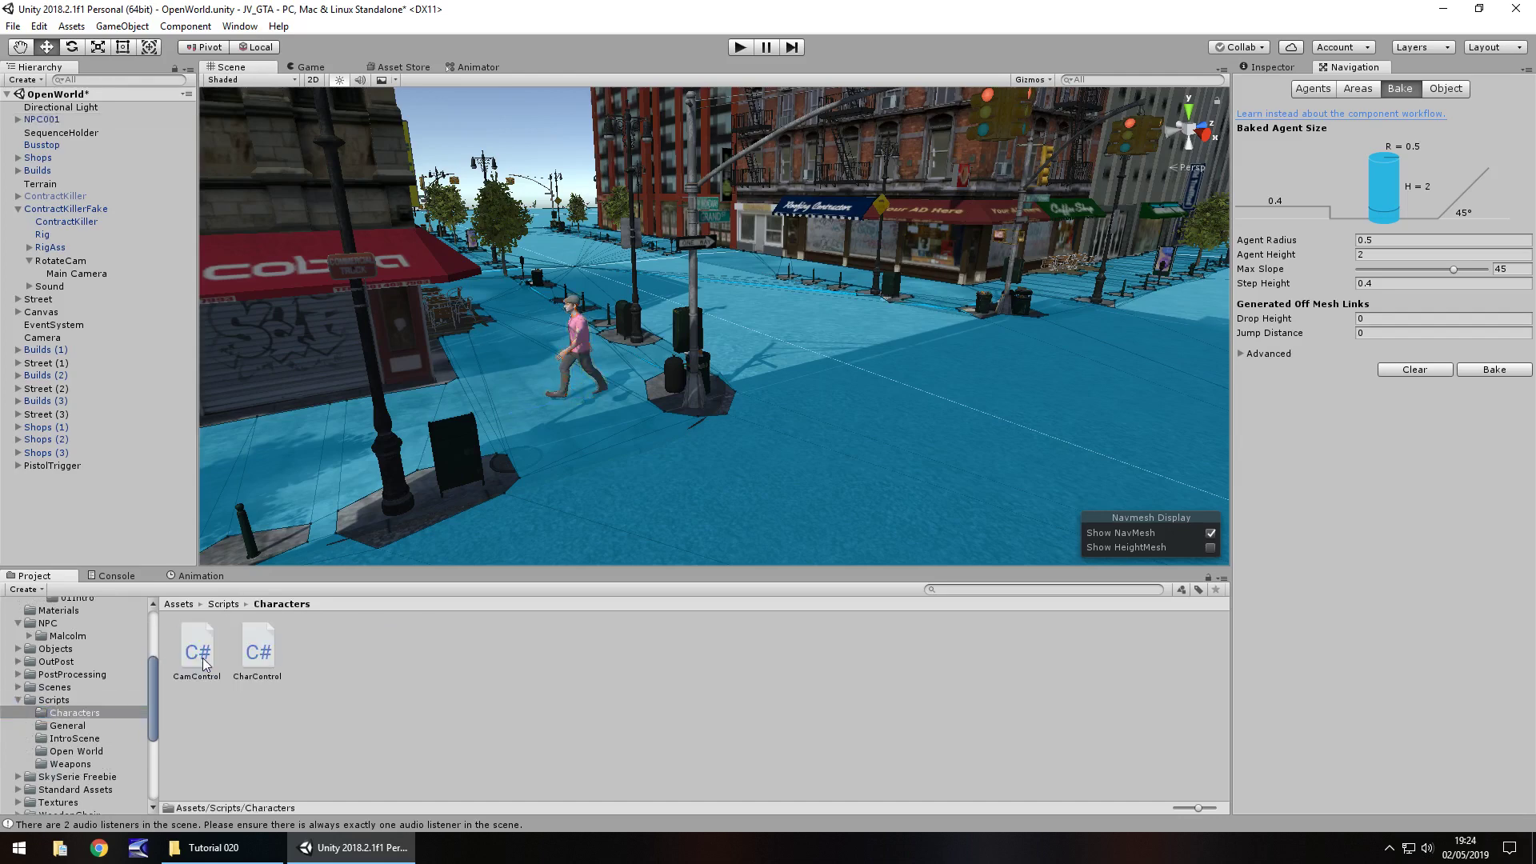
{"action": "right_click", "coordinate": [335, 652]}
{"action": "mouse_move", "coordinate": [400, 280]}
{"action": "left_click", "coordinate": [631, 302]}
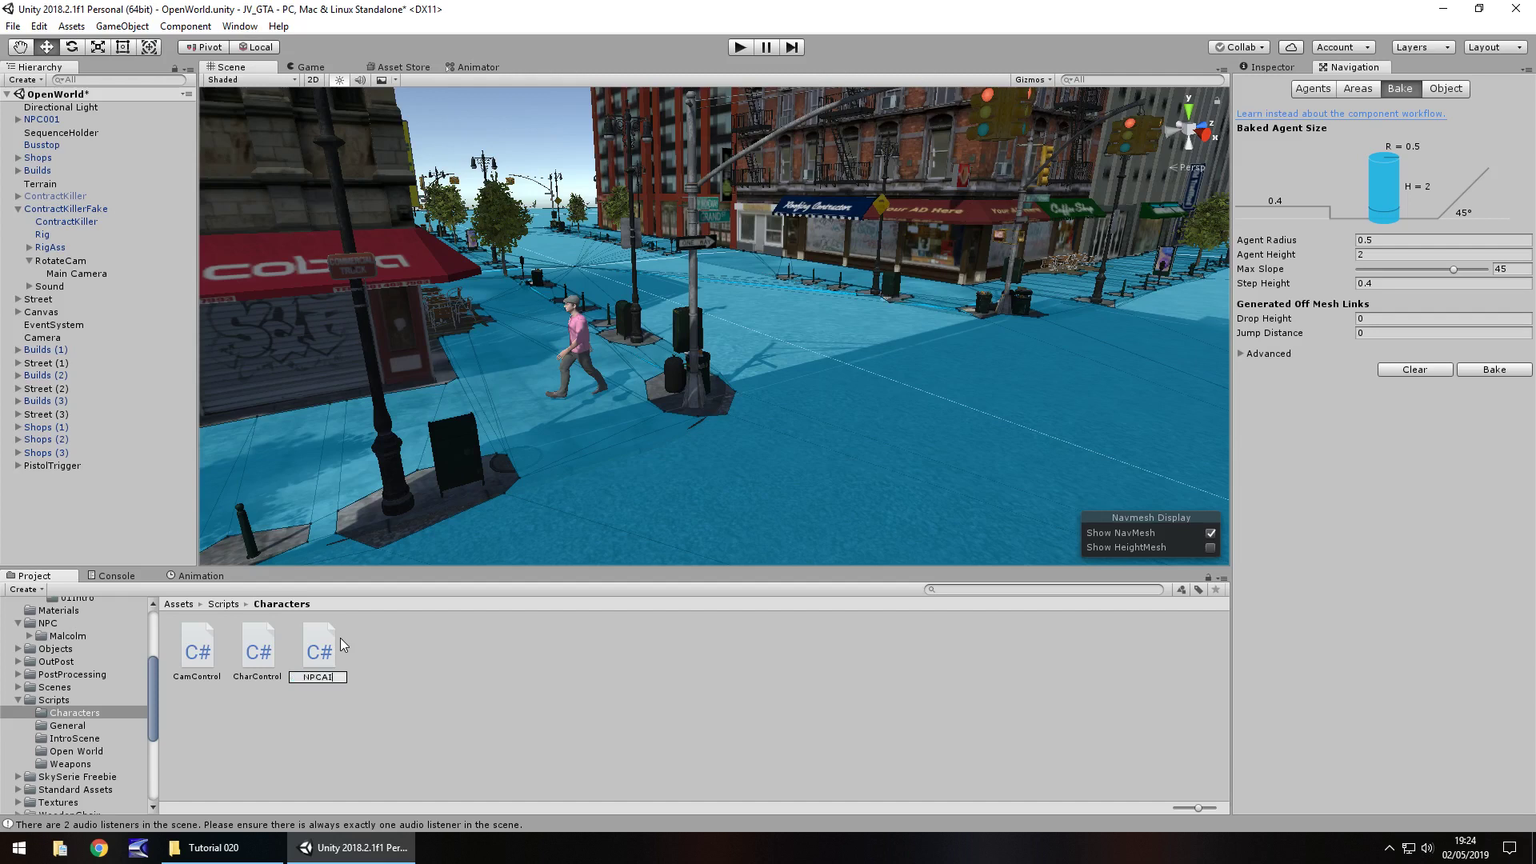
{"action": "type", "text": "NPCAI"}
{"action": "key", "text": "Return"}
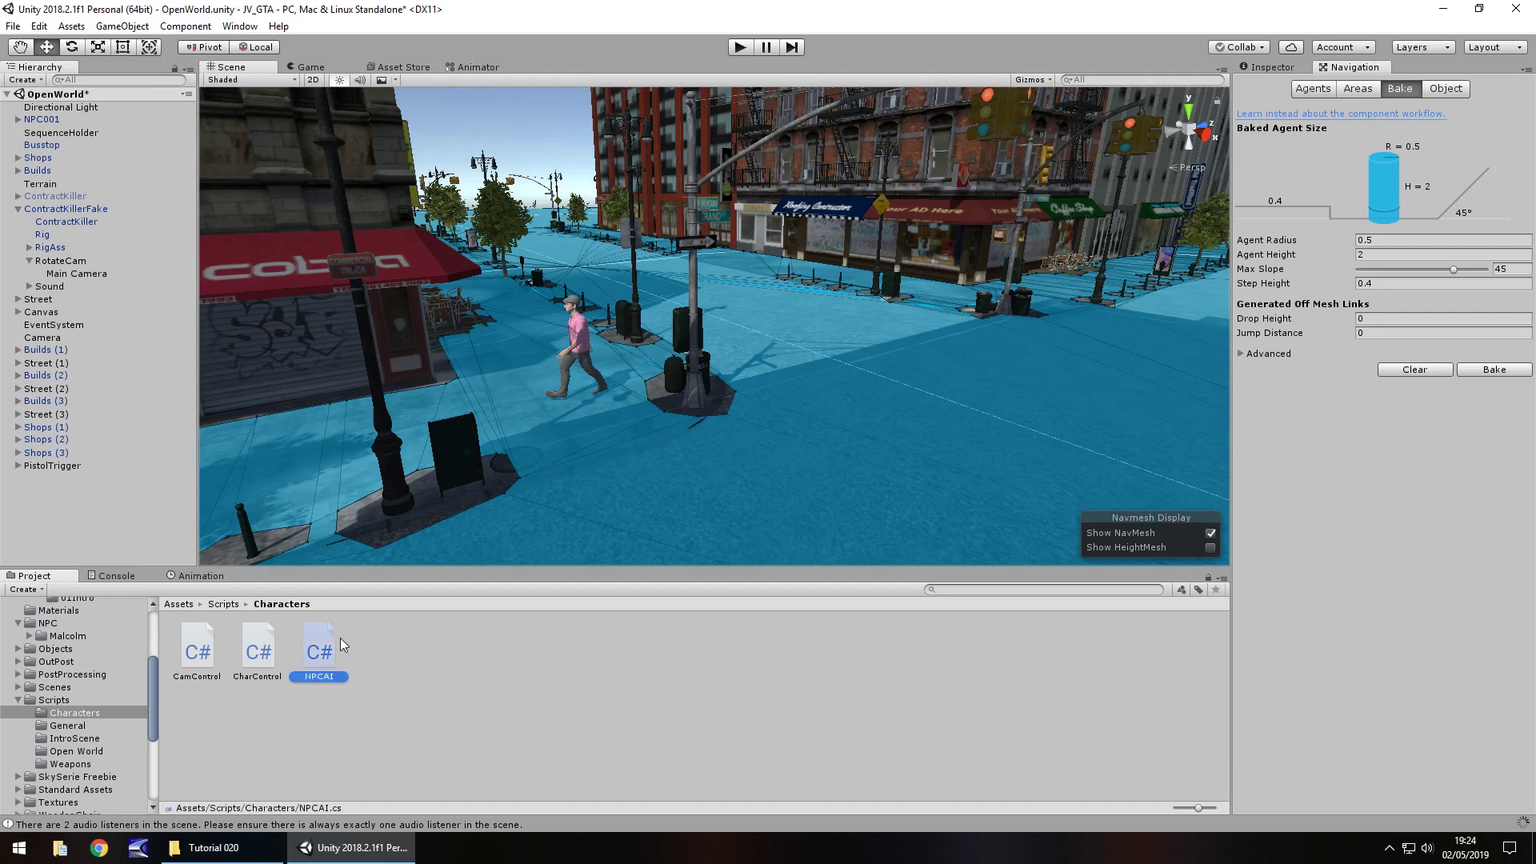
{"action": "double_click", "coordinate": [339, 637]}
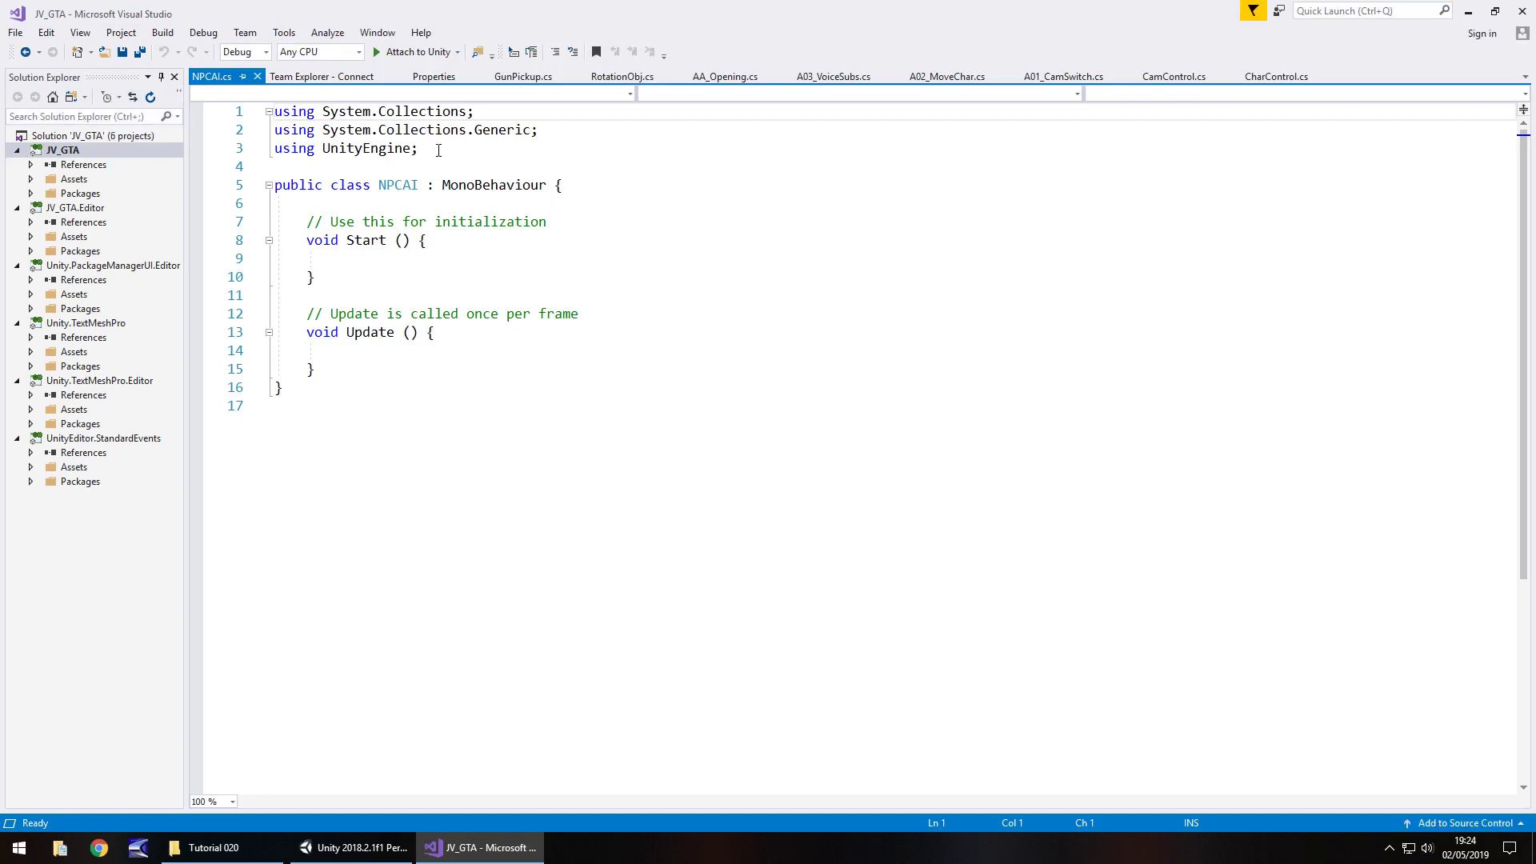
Step: Add 'using UnityEngine.AI;' below the UnityEngine import and select the Start template comment
{"action": "left_click", "coordinate": [439, 150]}
{"action": "key", "text": "Return"}
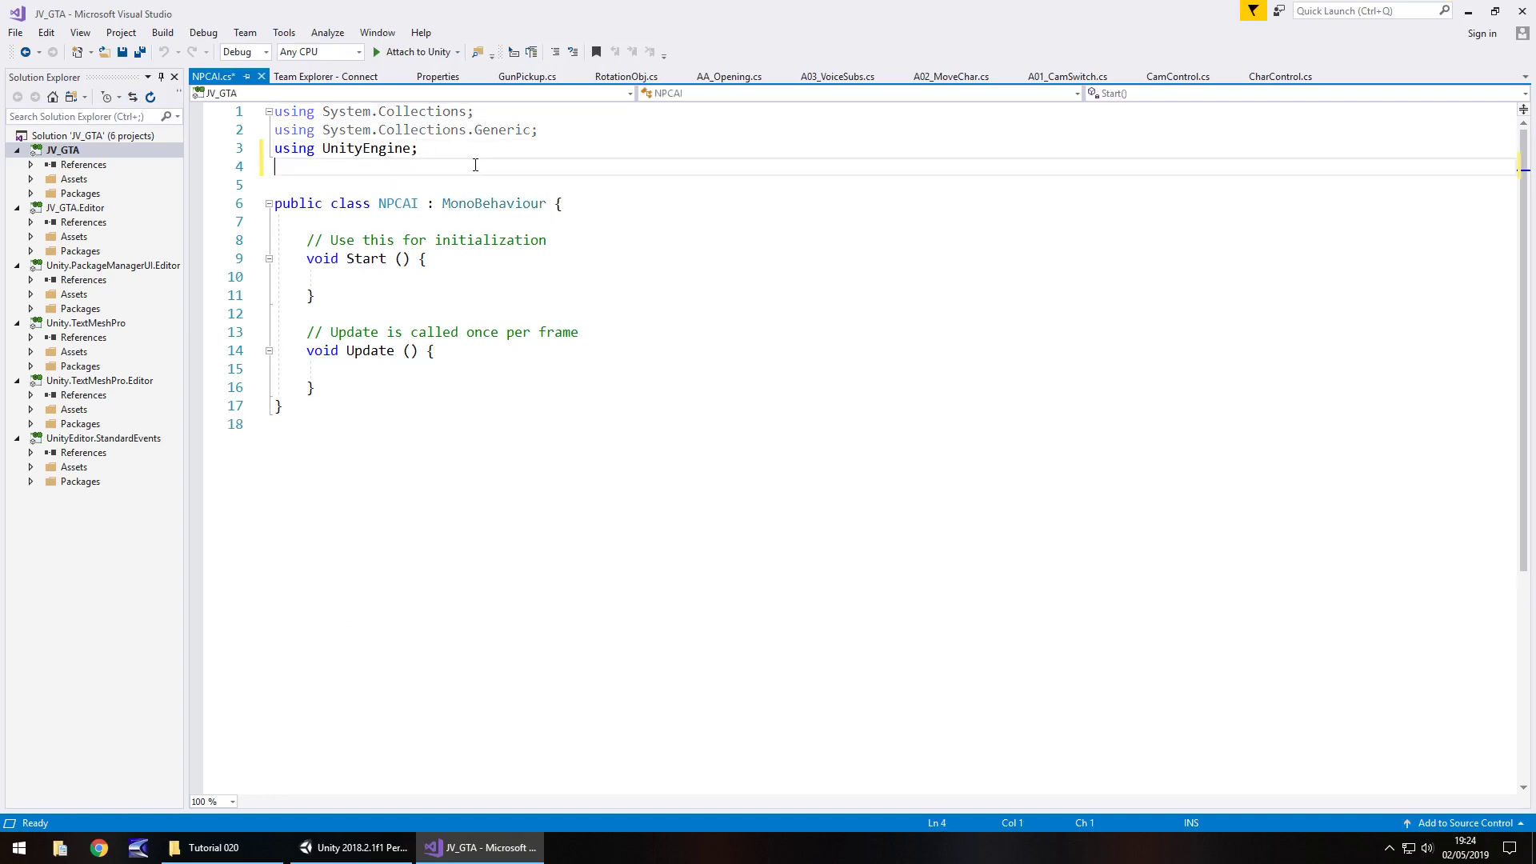
{"action": "type", "text": "using"}
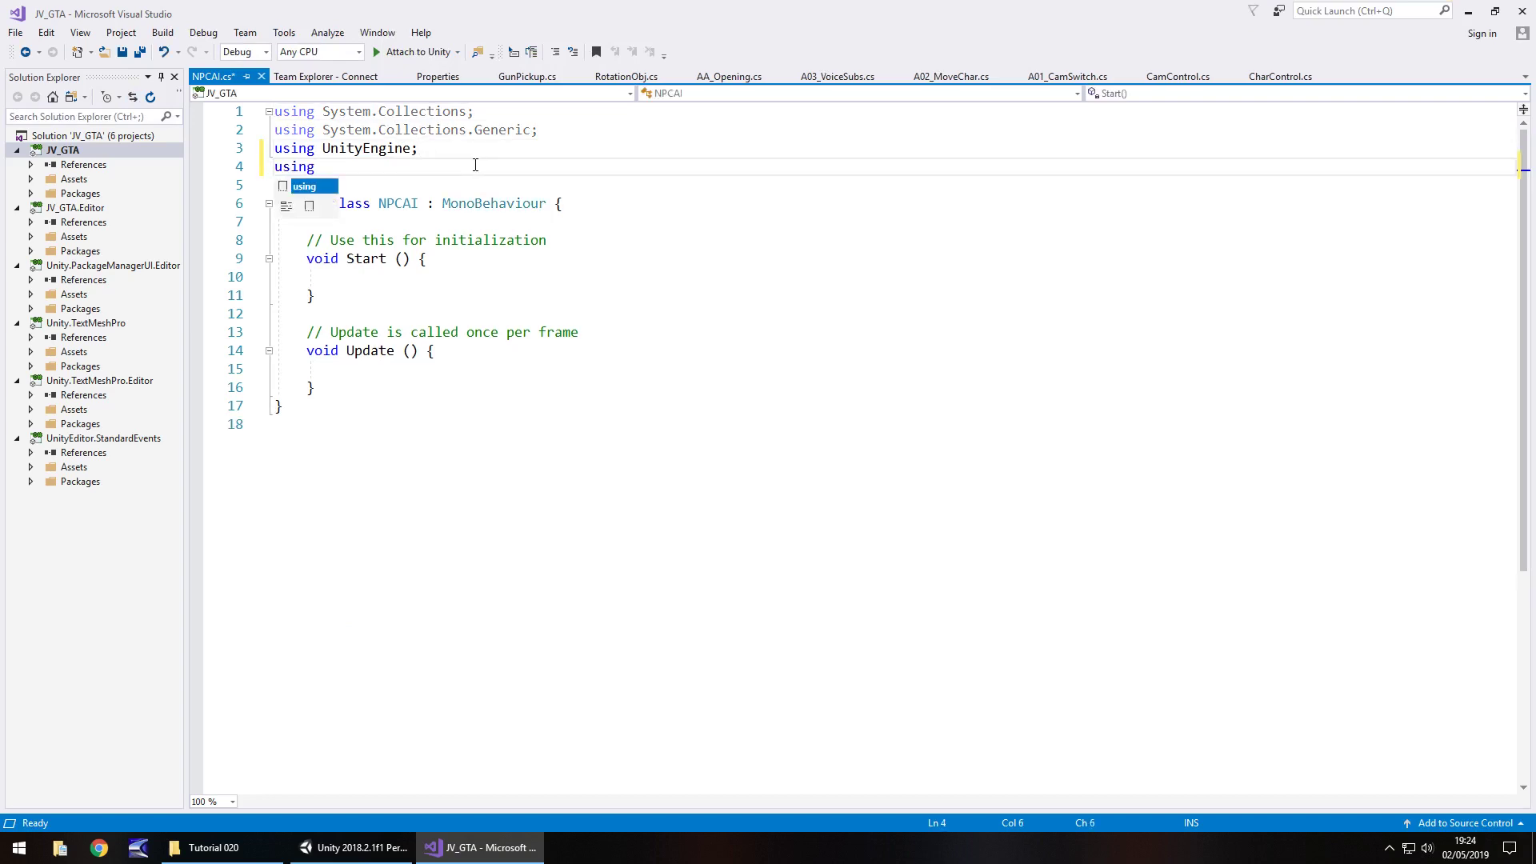
{"action": "type", "text": " UnityEn"}
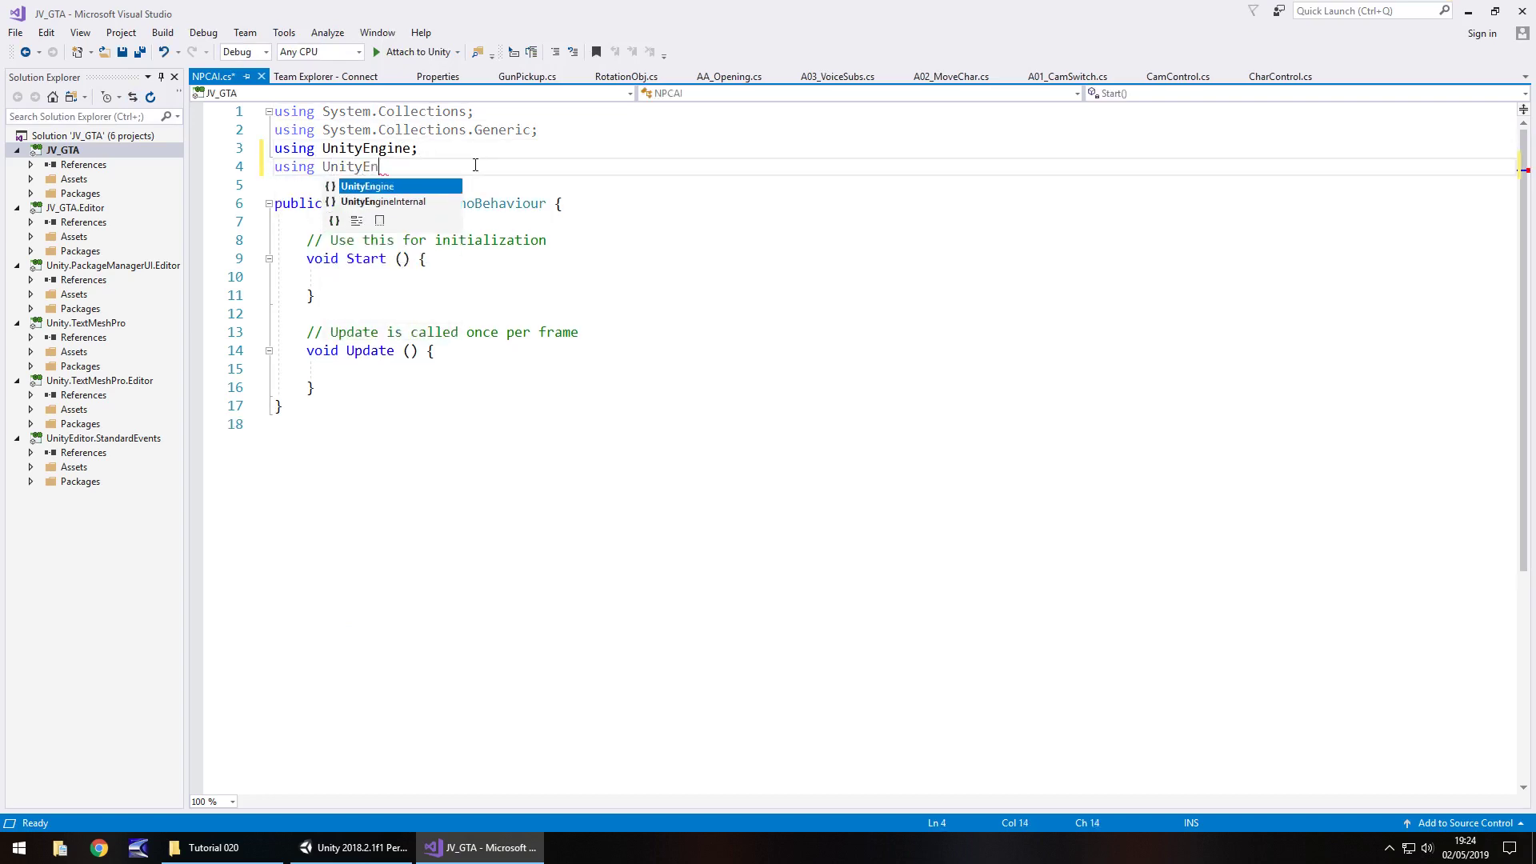
{"action": "type", "text": "gine."}
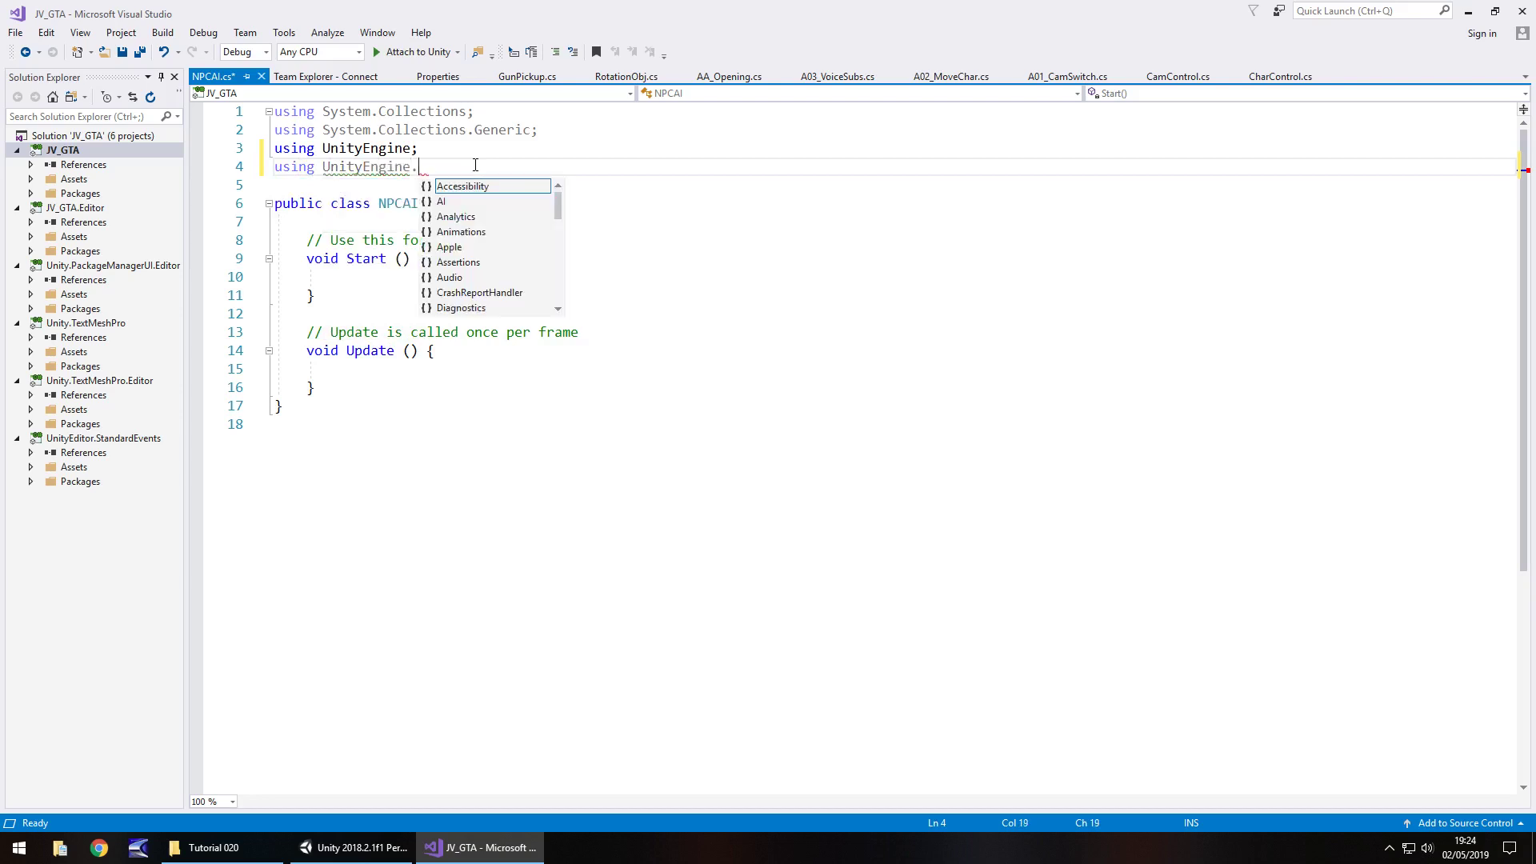
{"action": "type", "text": "AI;"}
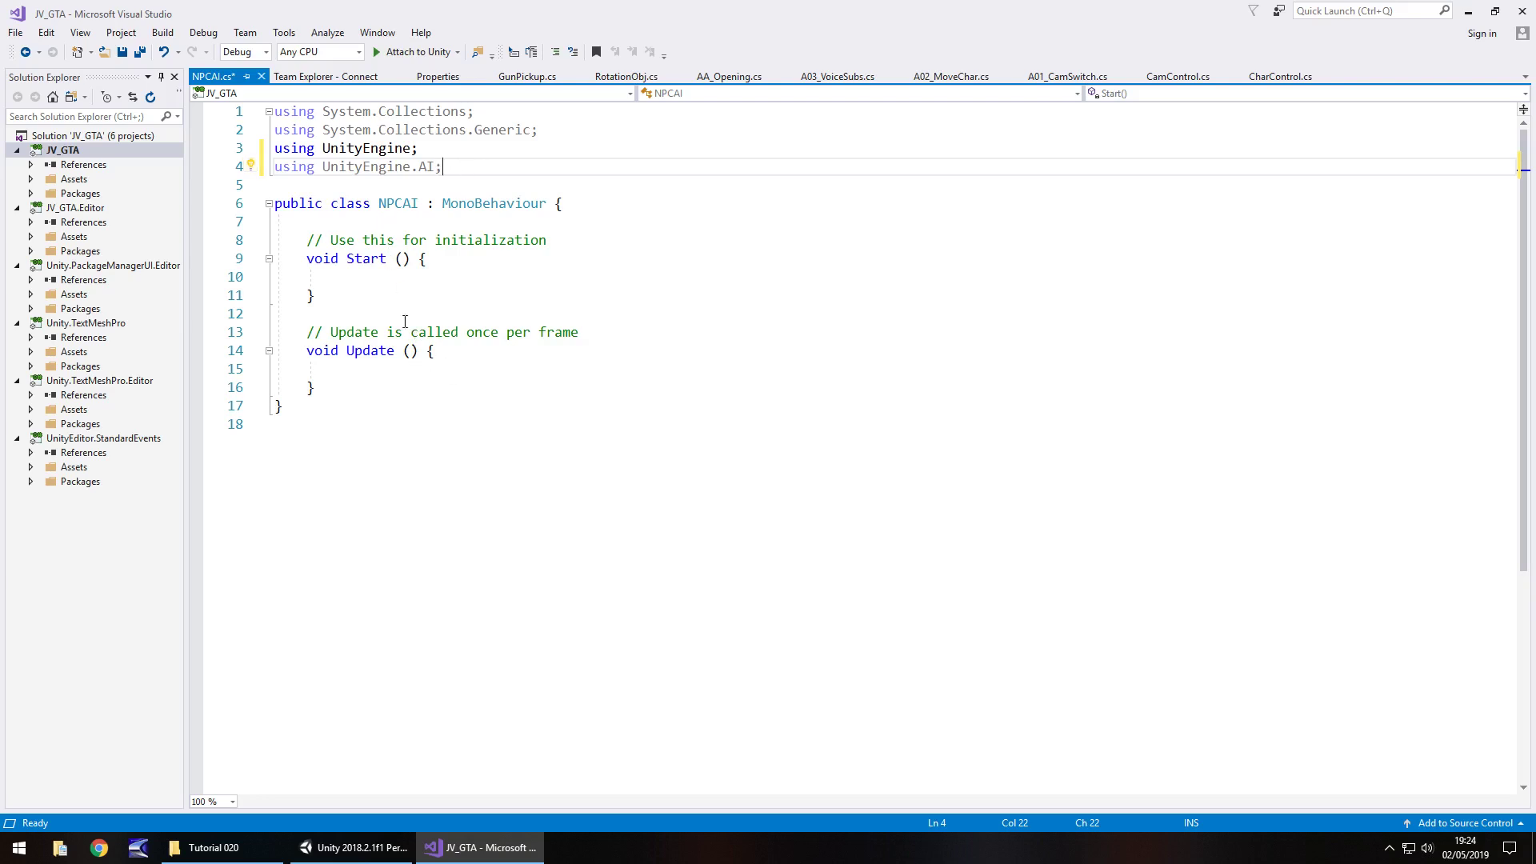
{"action": "left_click_drag", "start_coordinate": [549, 240], "coordinate": [240, 252]}
Step: Delete the two template comments above Start and Update
{"action": "key", "text": "Delete"}
{"action": "left_click_drag", "start_coordinate": [579, 332], "coordinate": [272, 332]}
{"action": "key", "text": "Return"}
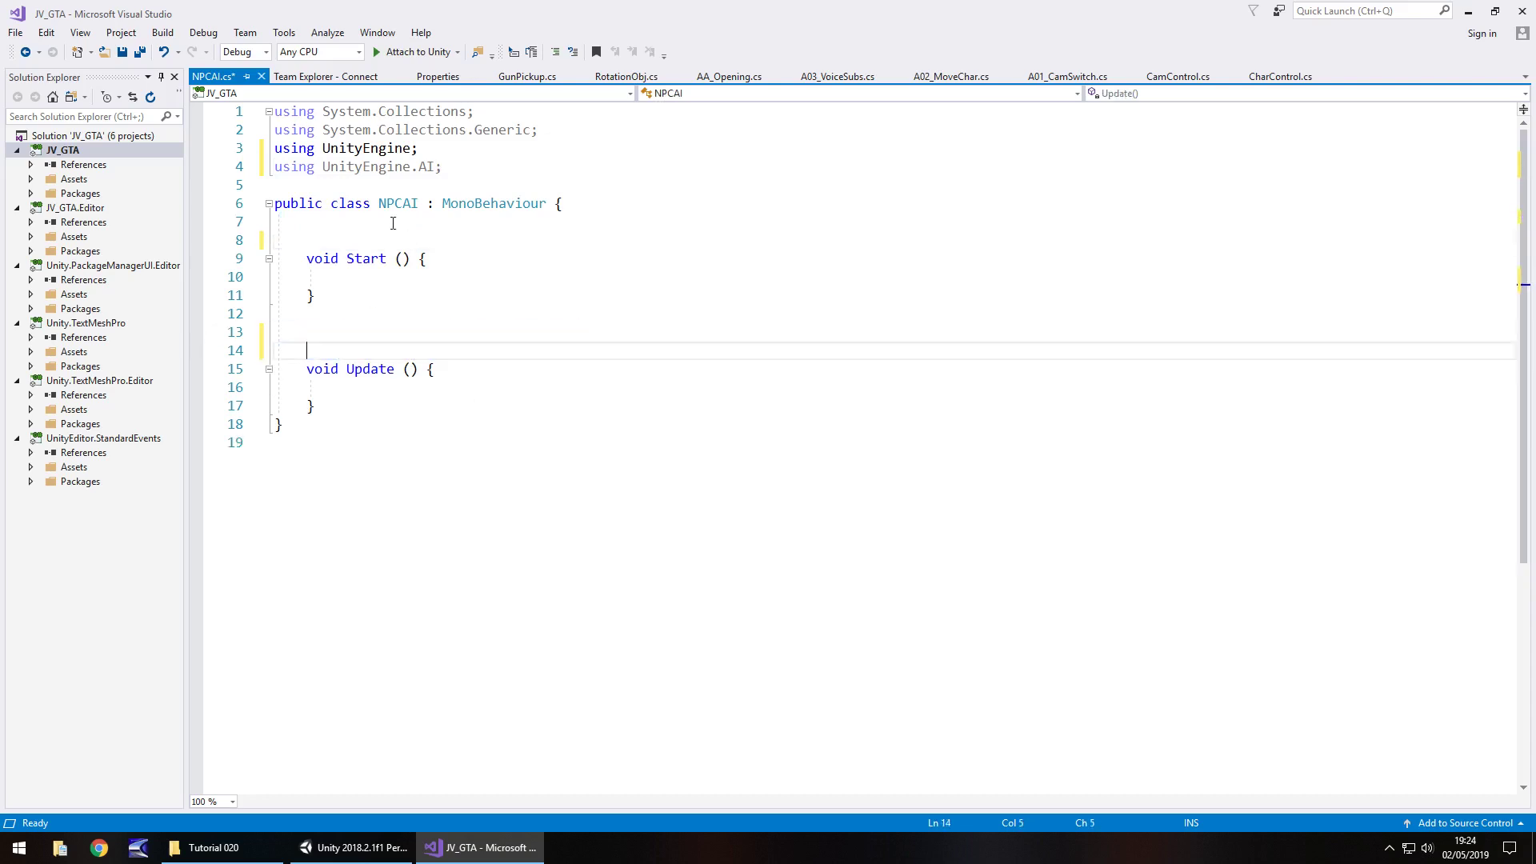
Step: Declare 'public GameObject desinationPoint;' and 'NavMeshAgent theAgent;' above Start()
{"action": "left_click", "coordinate": [388, 223]}
{"action": "key", "text": "Return"}
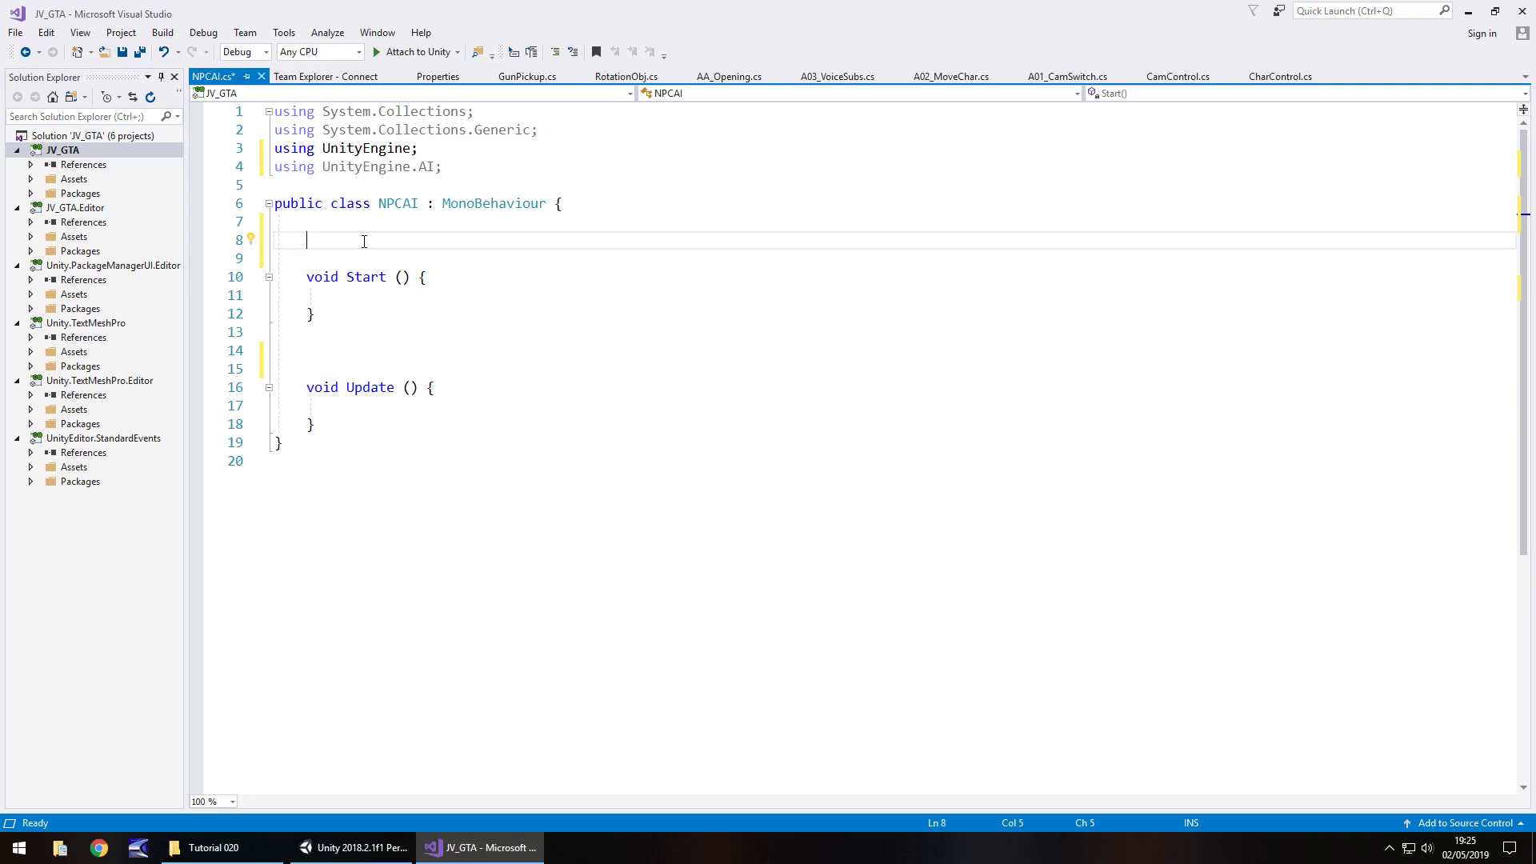
{"action": "type", "text": "publ"}
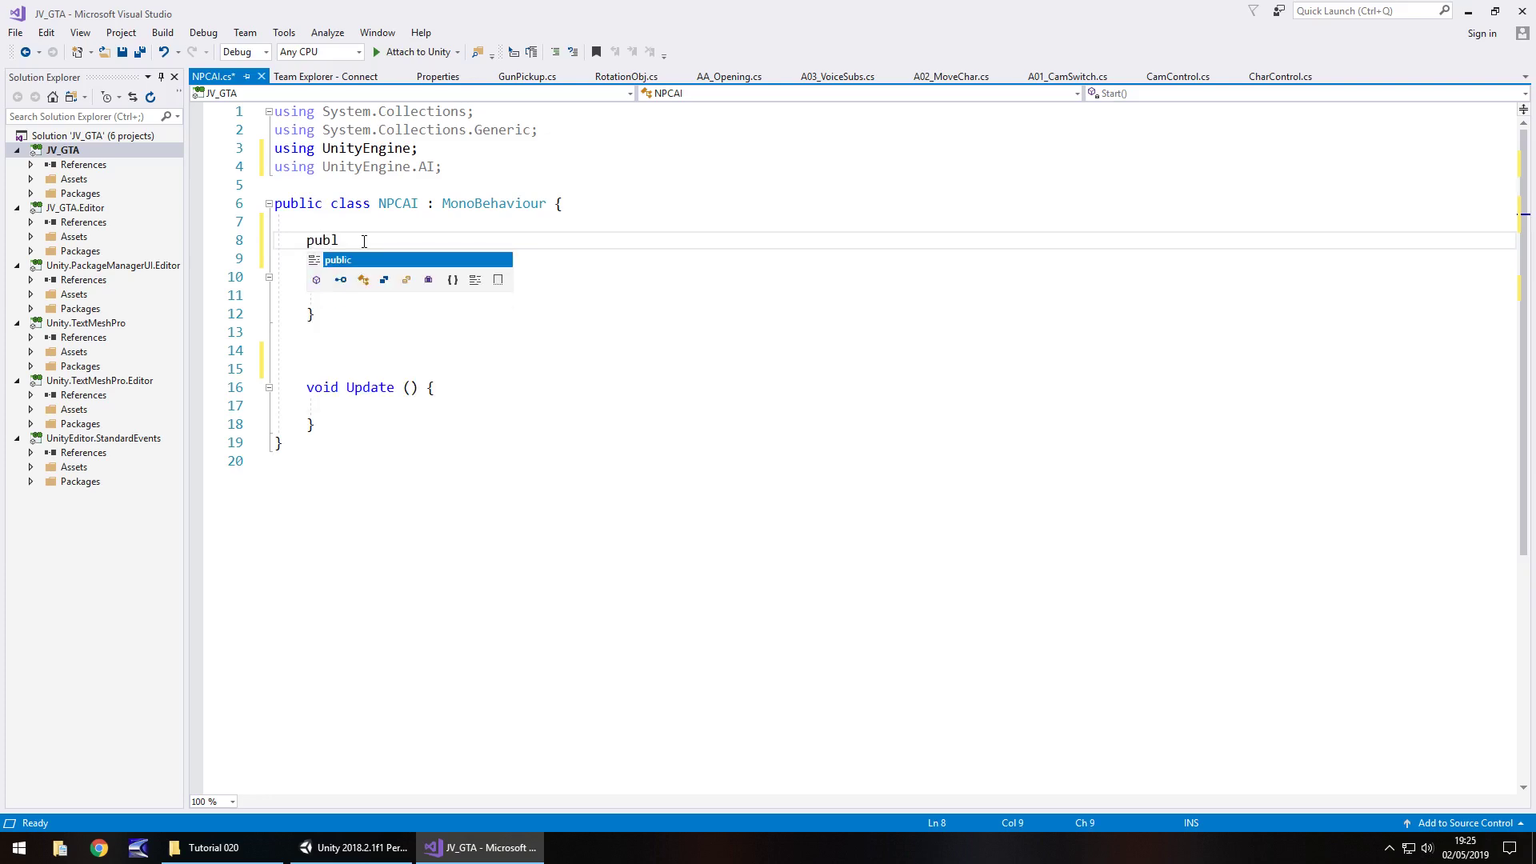
{"action": "type", "text": "ic GameO"}
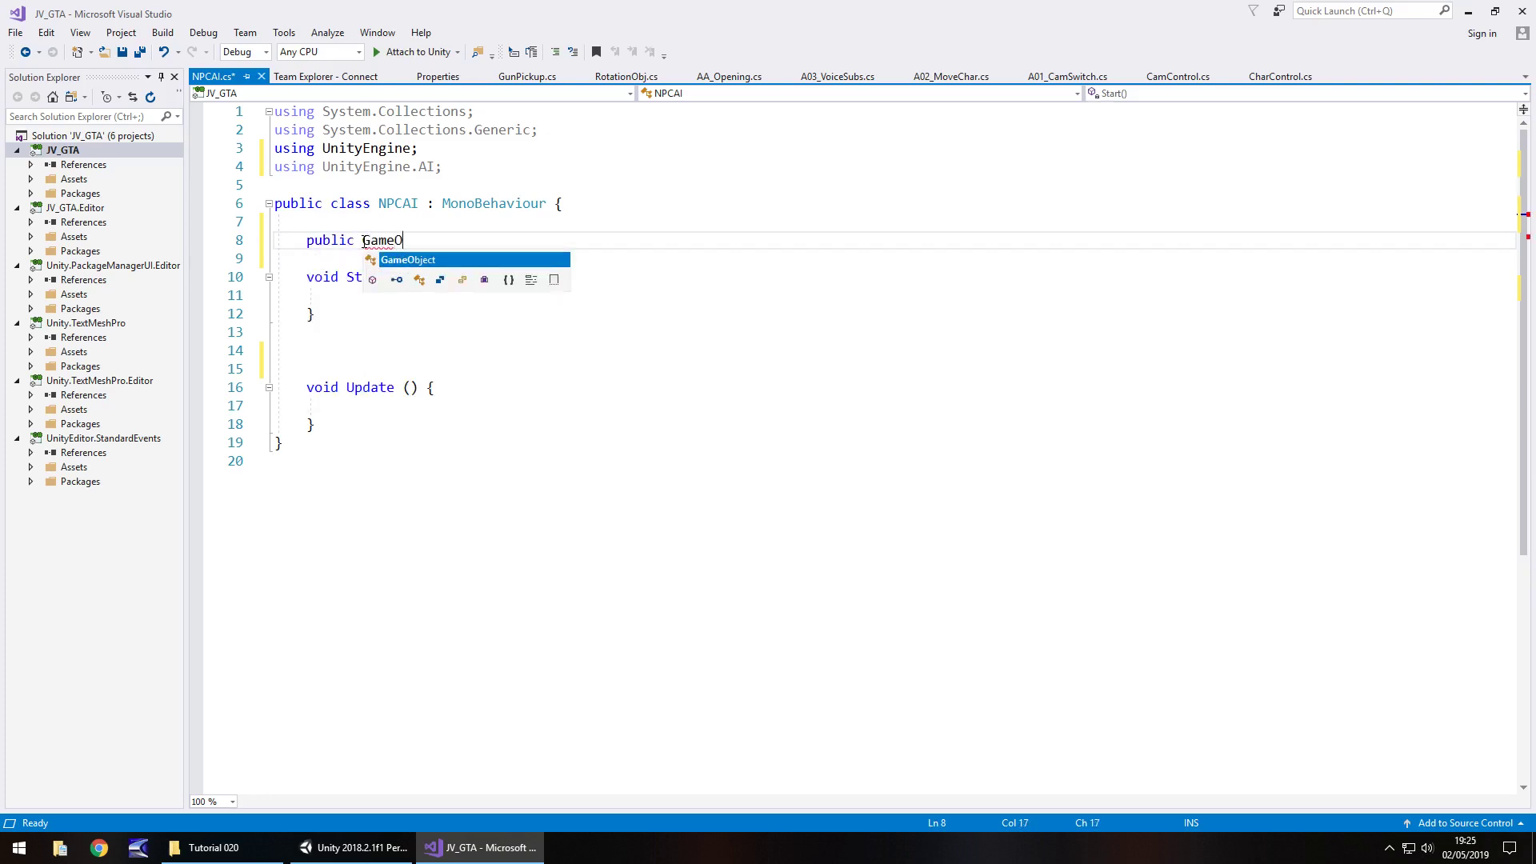
{"action": "type", "text": "bject "}
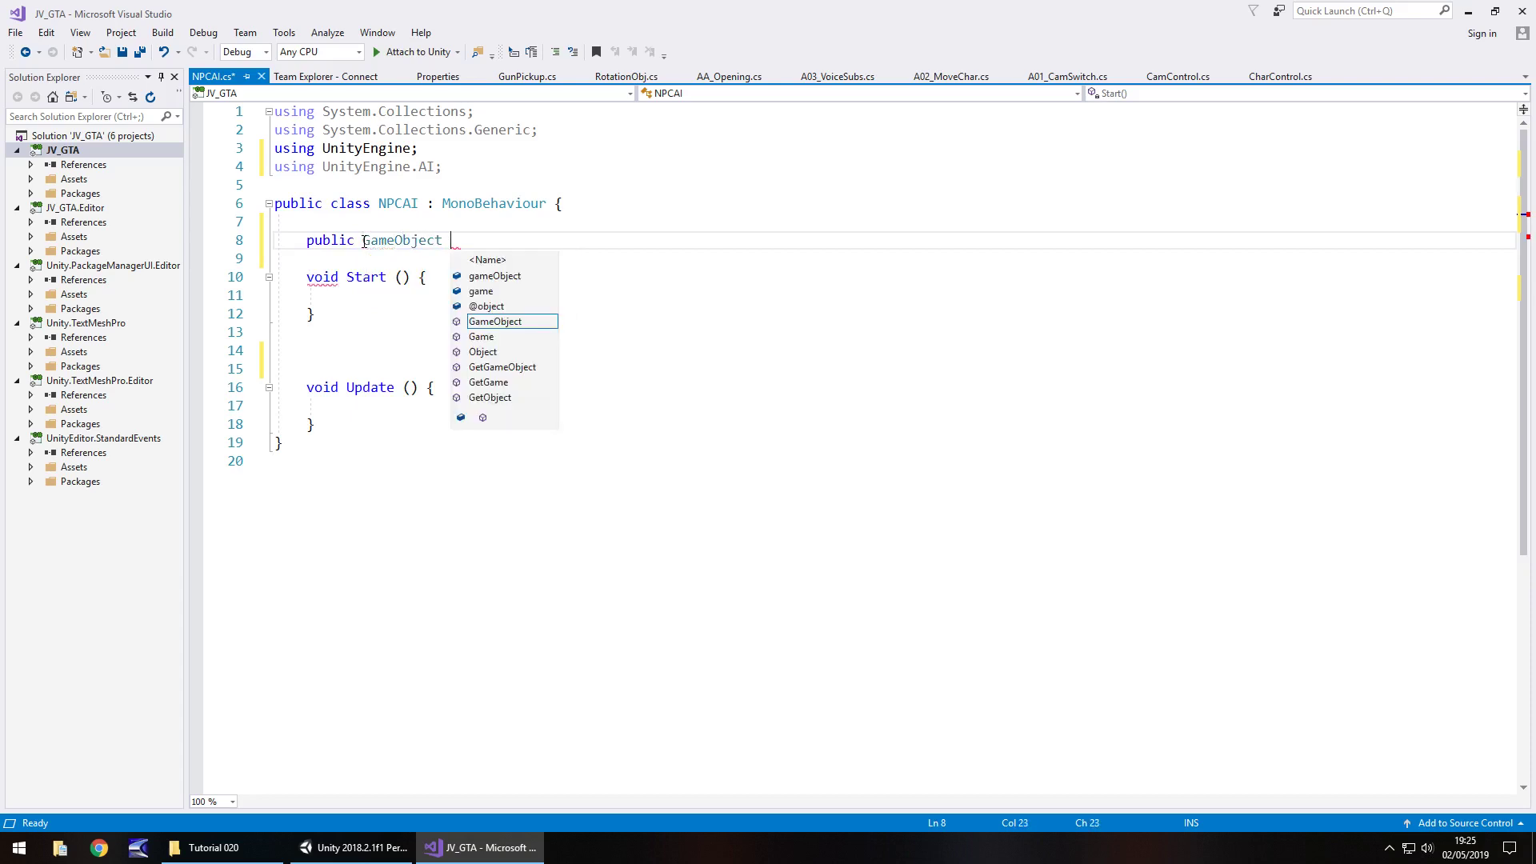
{"action": "type", "text": "de"}
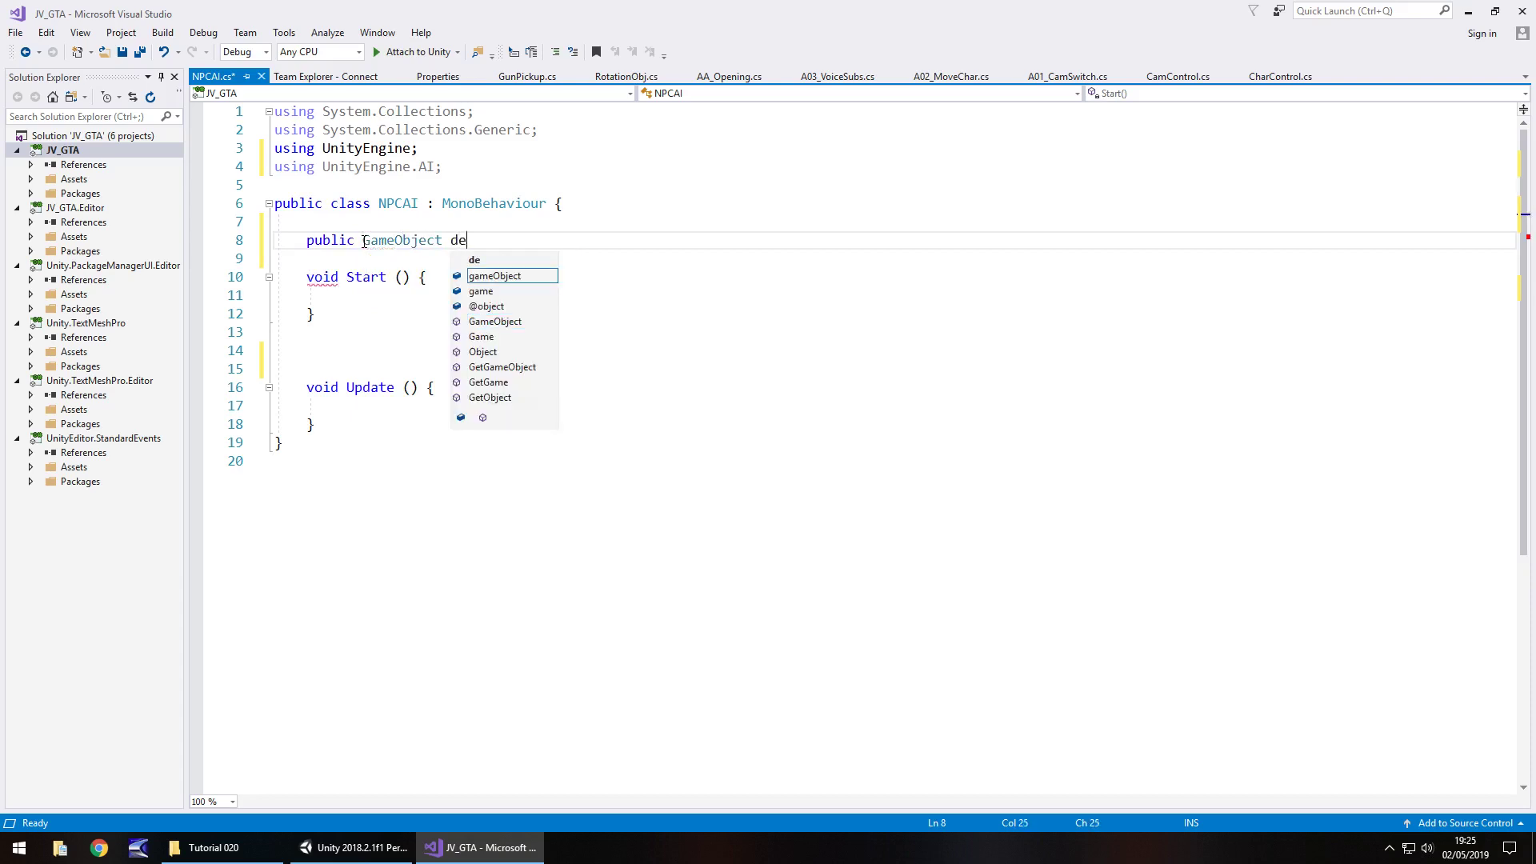
{"action": "type", "text": "sinationPoint;"}
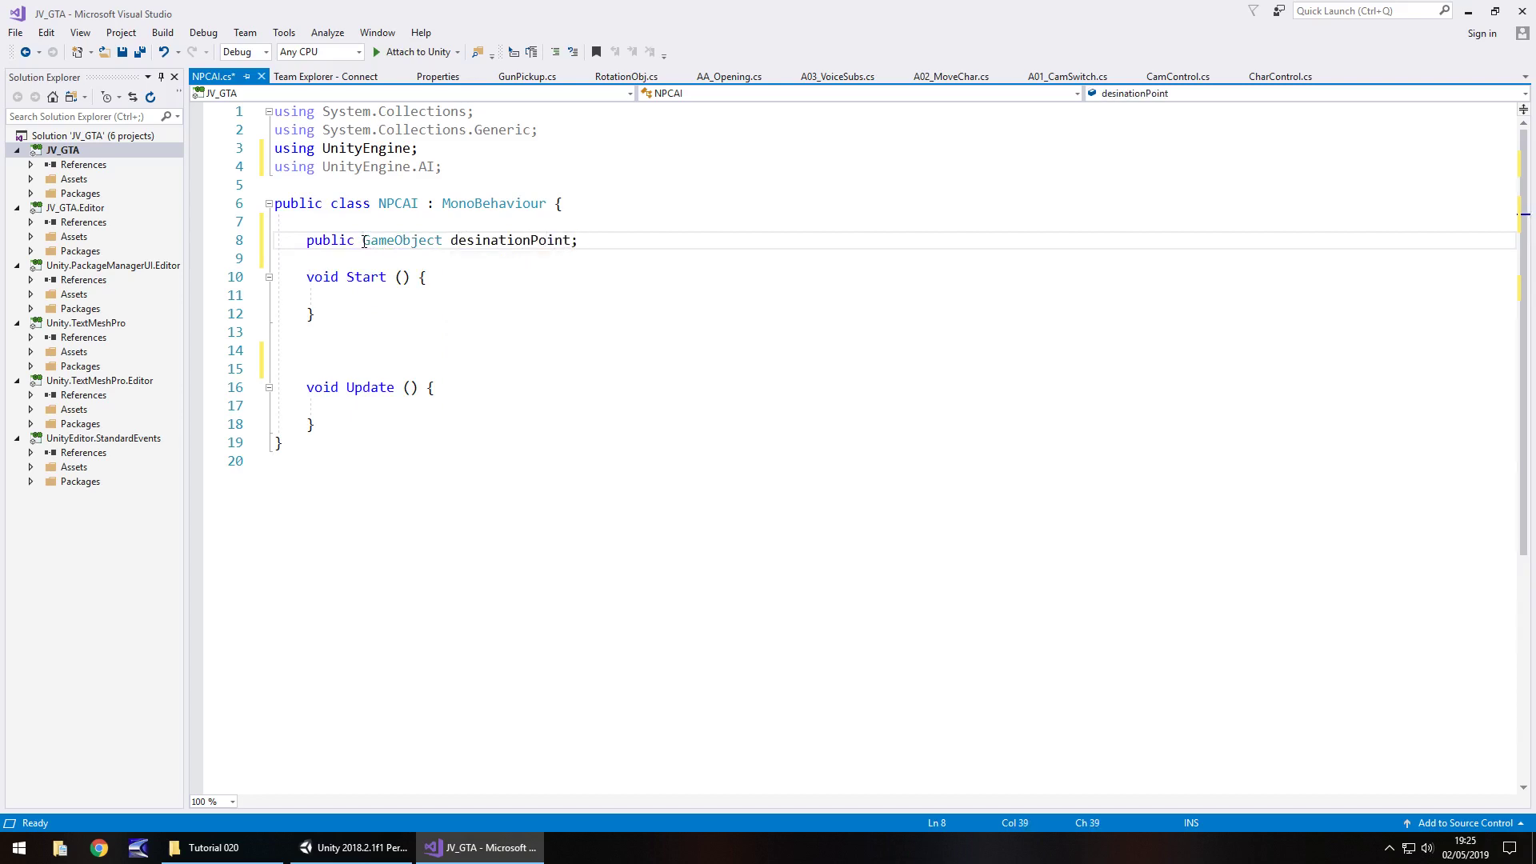
{"action": "key", "text": "Return"}
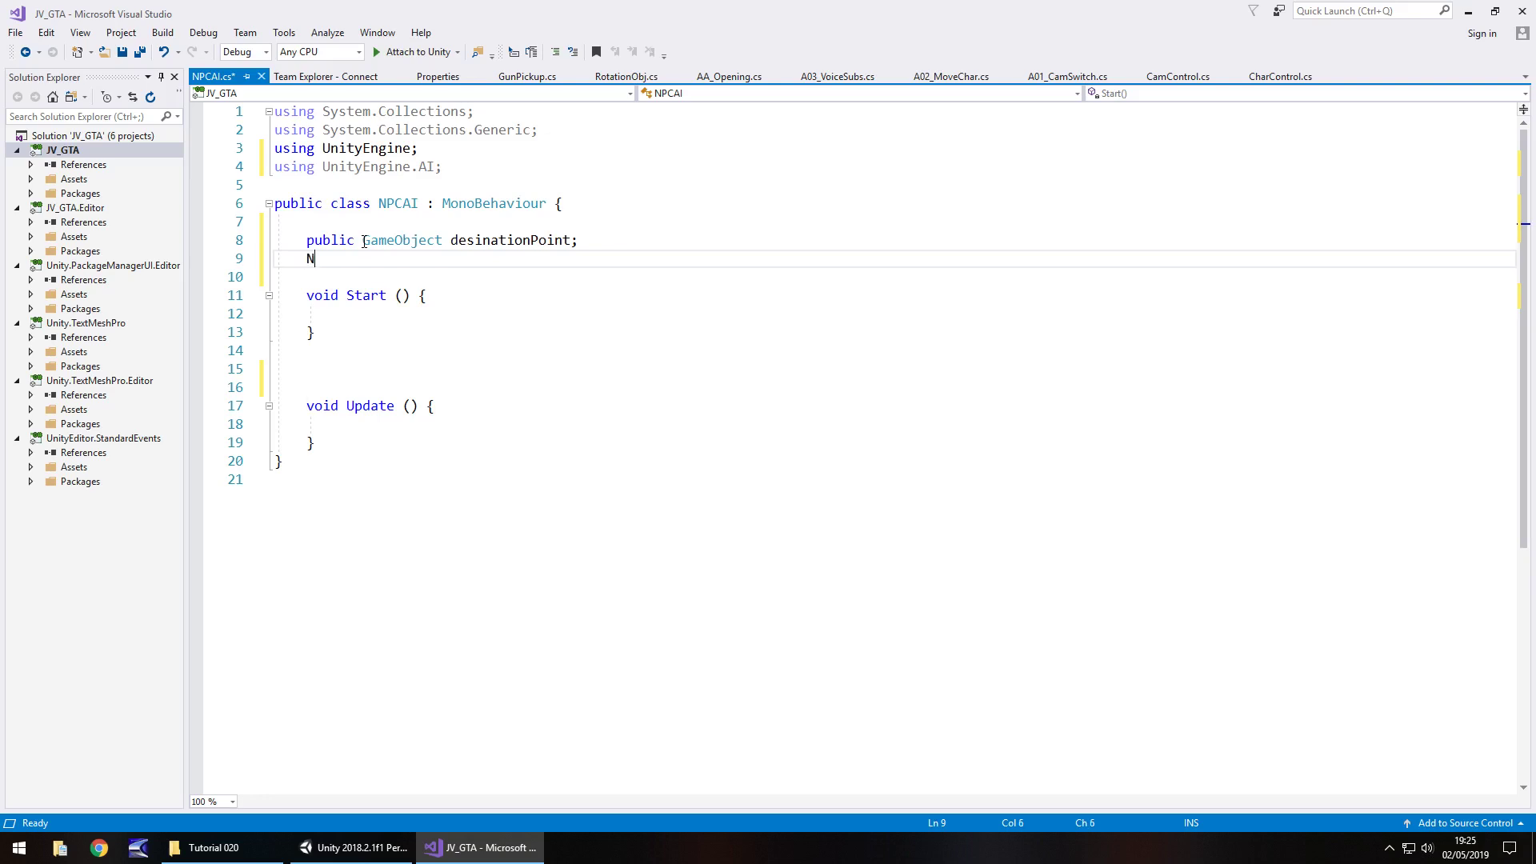
{"action": "type", "text": "NavMeshAgent "}
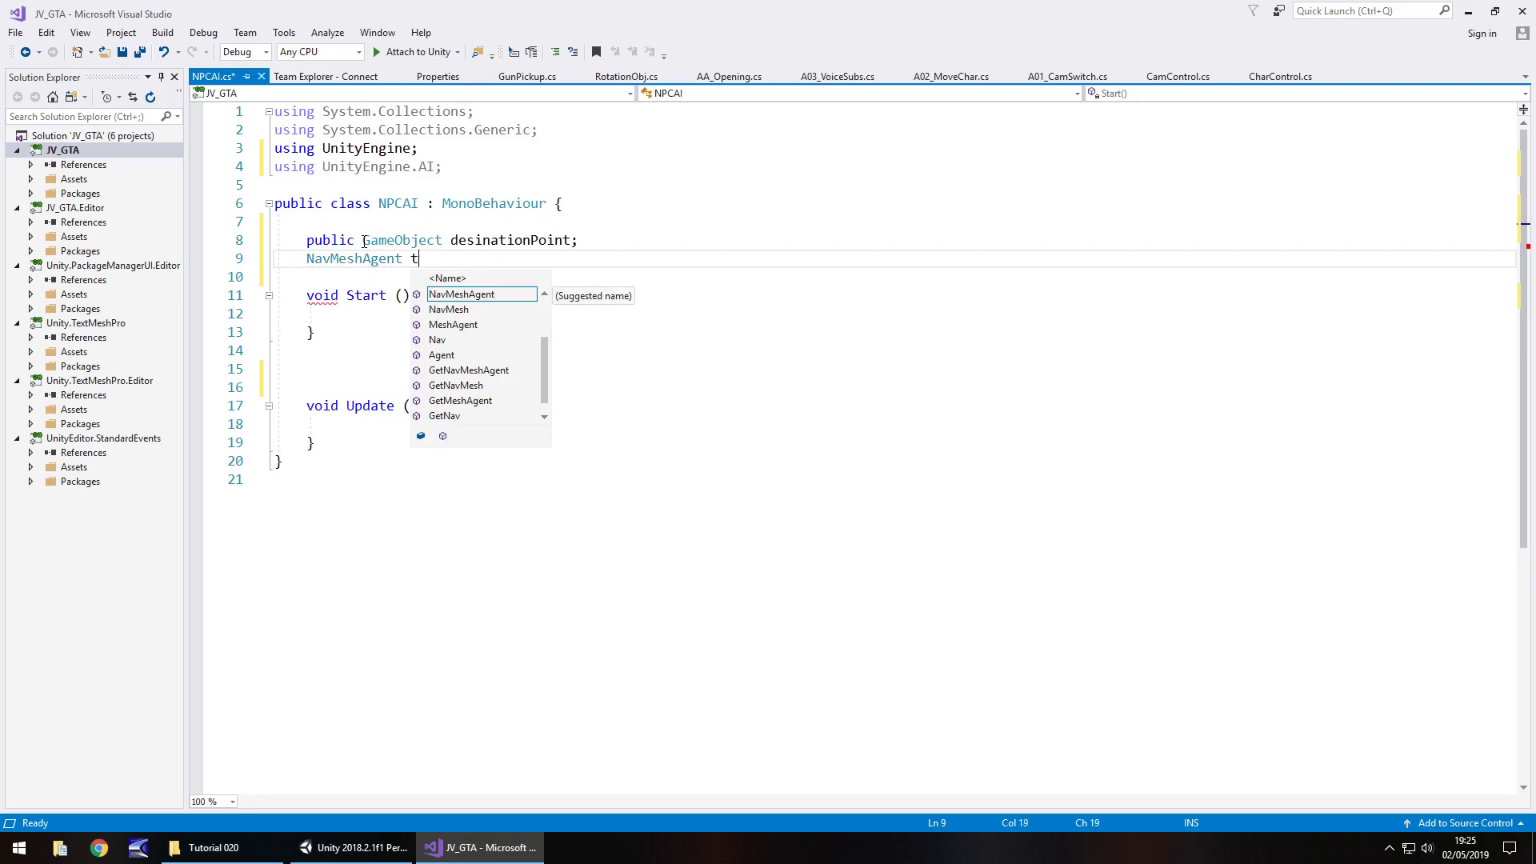
{"action": "type", "text": "theAgent;"}
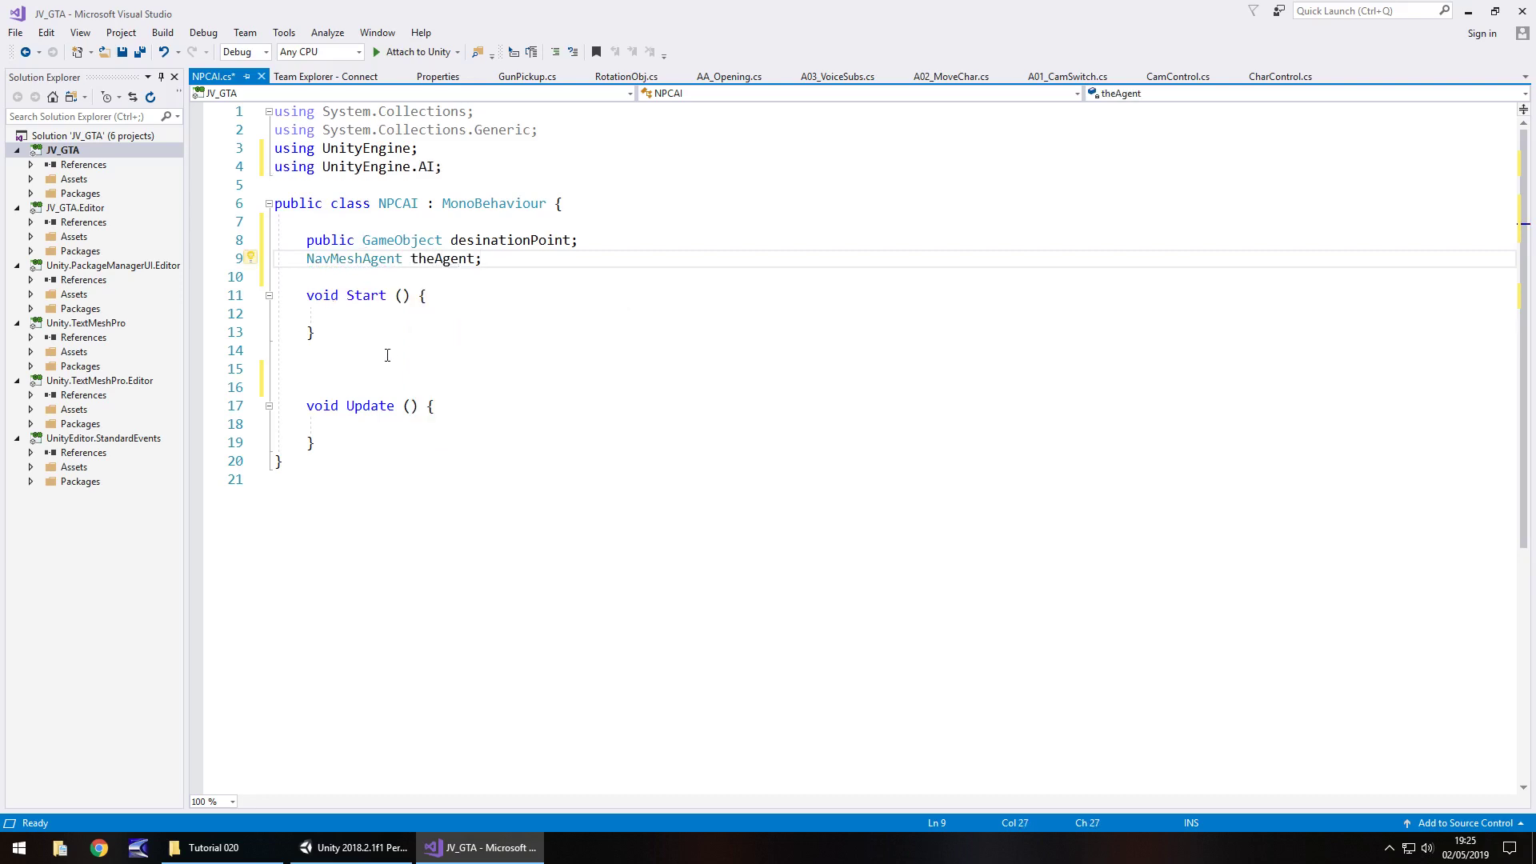
Step: Write 'theAgent = GetComponent<NavMeshAgent>();' inside Start() and switch back to Unity
{"action": "left_click", "coordinate": [466, 313]}
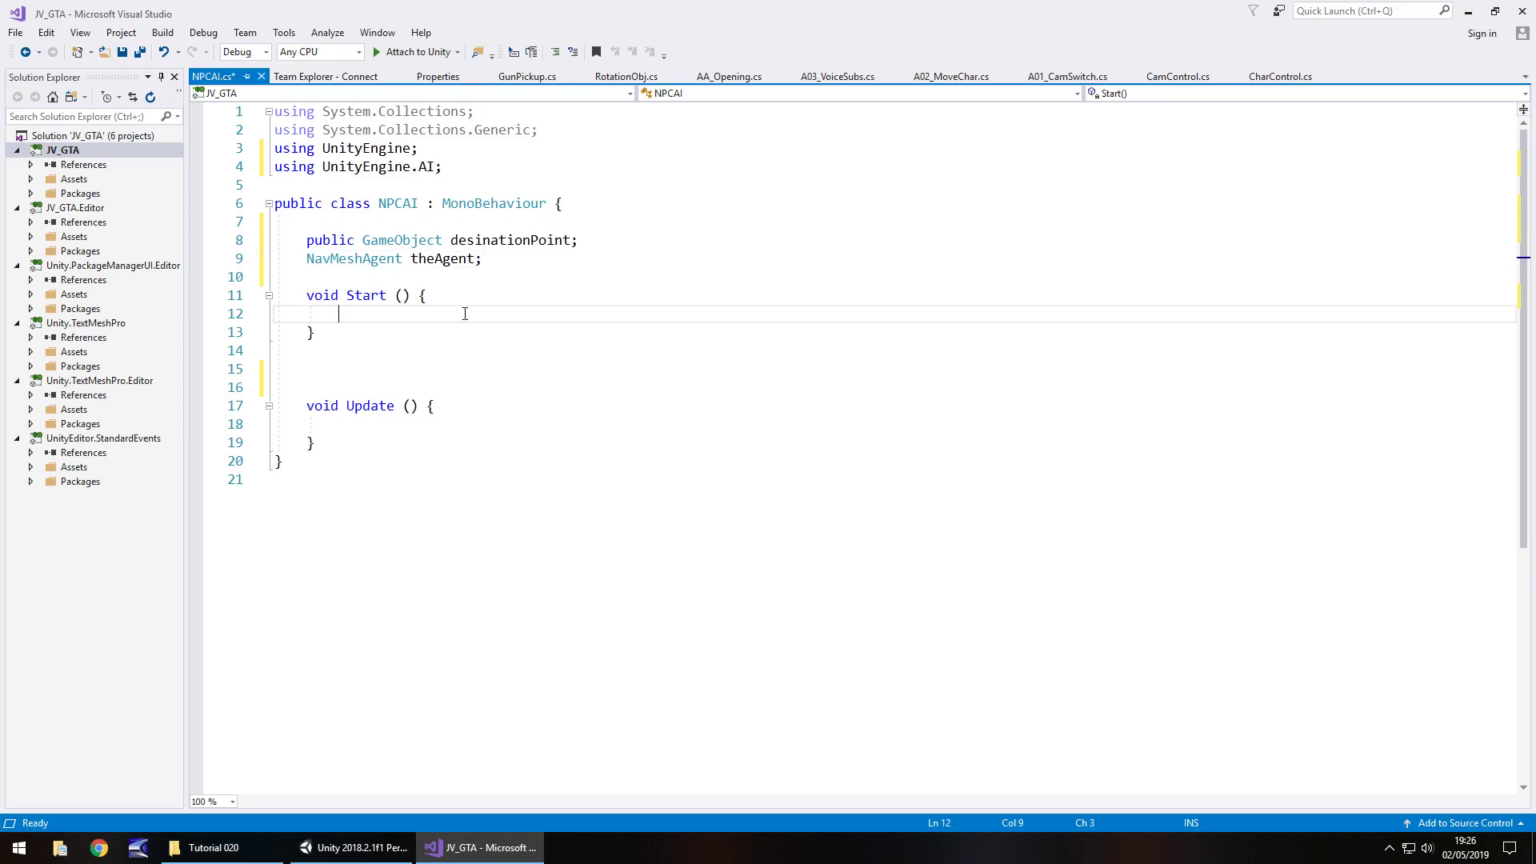
{"action": "type", "text": "theAgen"}
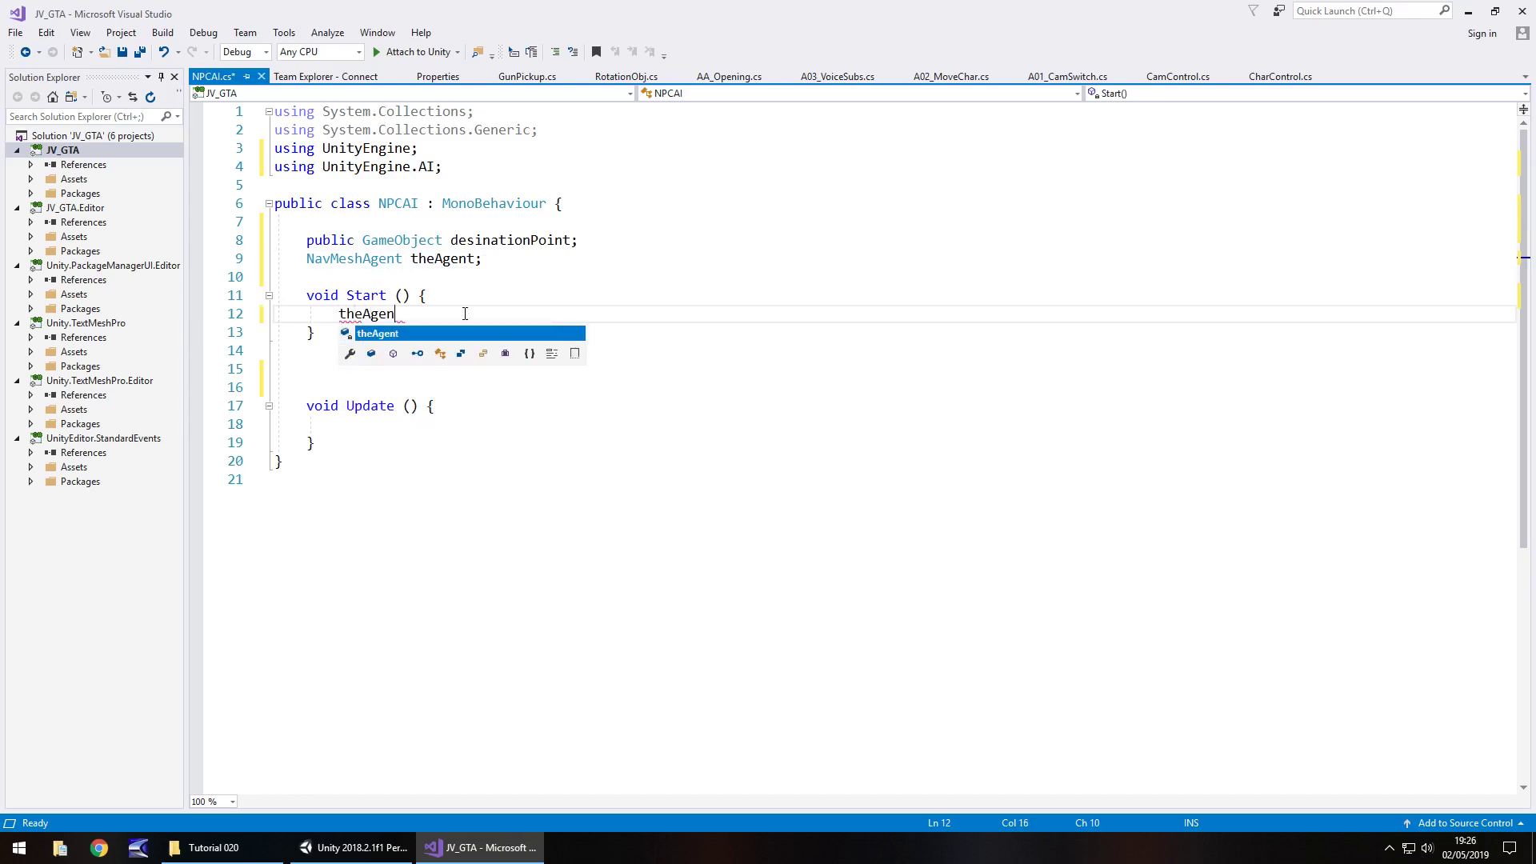
{"action": "type", "text": "t ="}
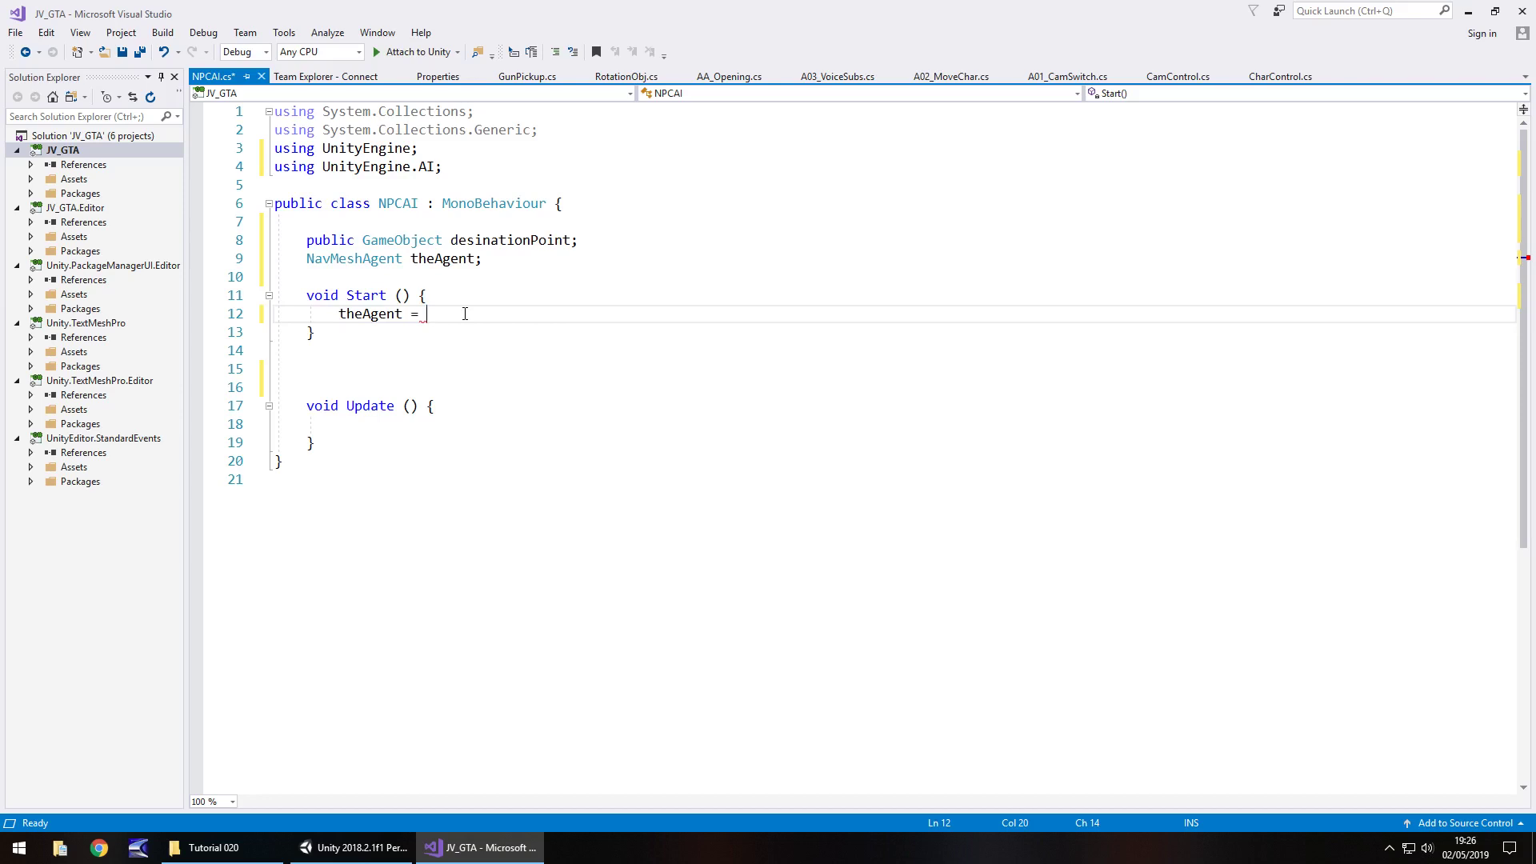
{"action": "type", "text": "GetComponent"}
{"action": "type", "text": "<"}
{"action": "type", "text": "Nav"}
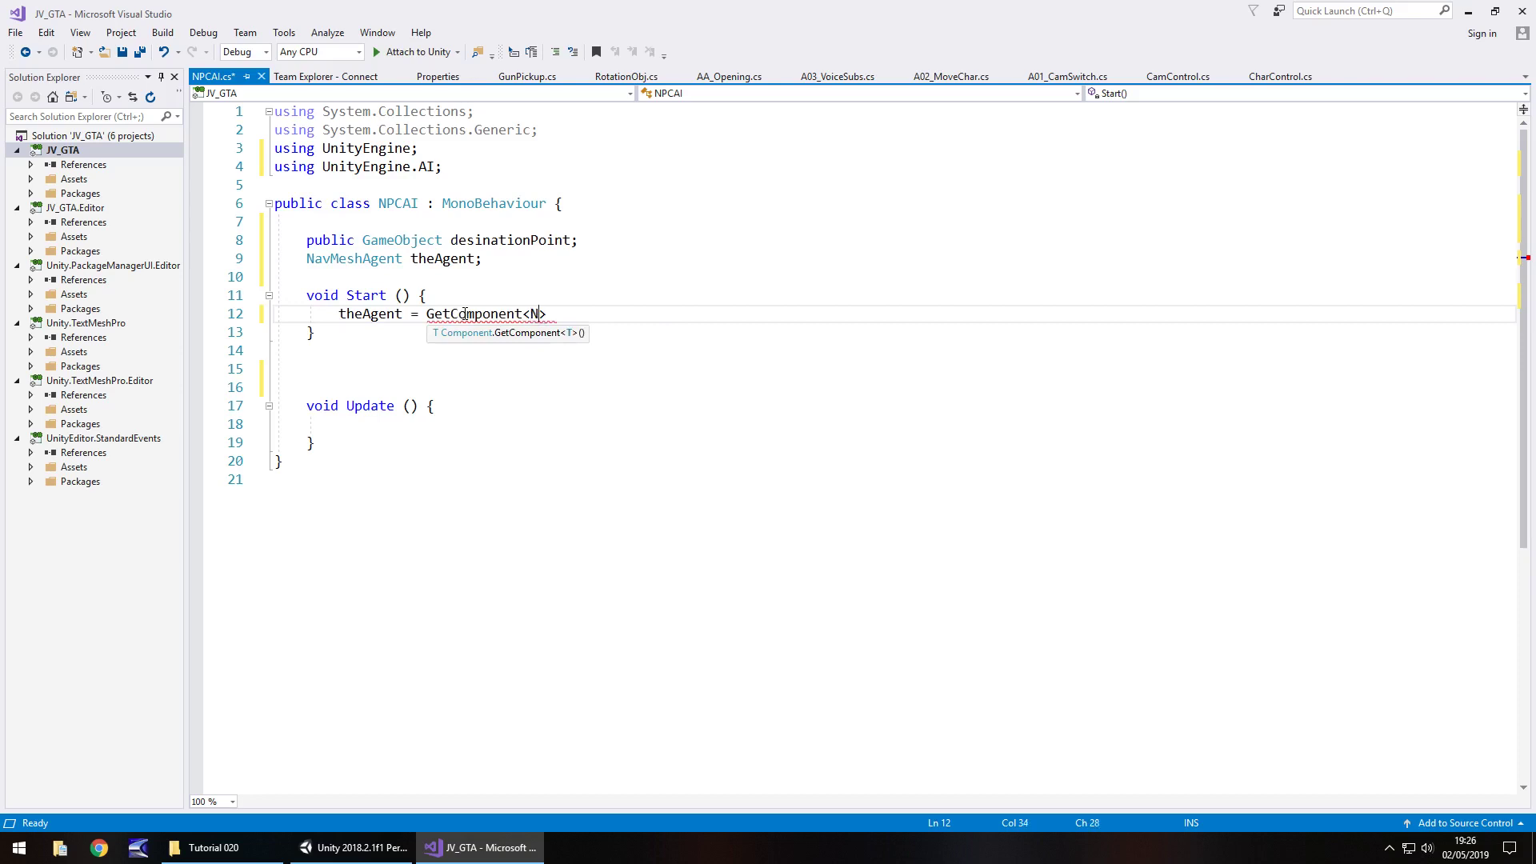
{"action": "type", "text": "MeshA"}
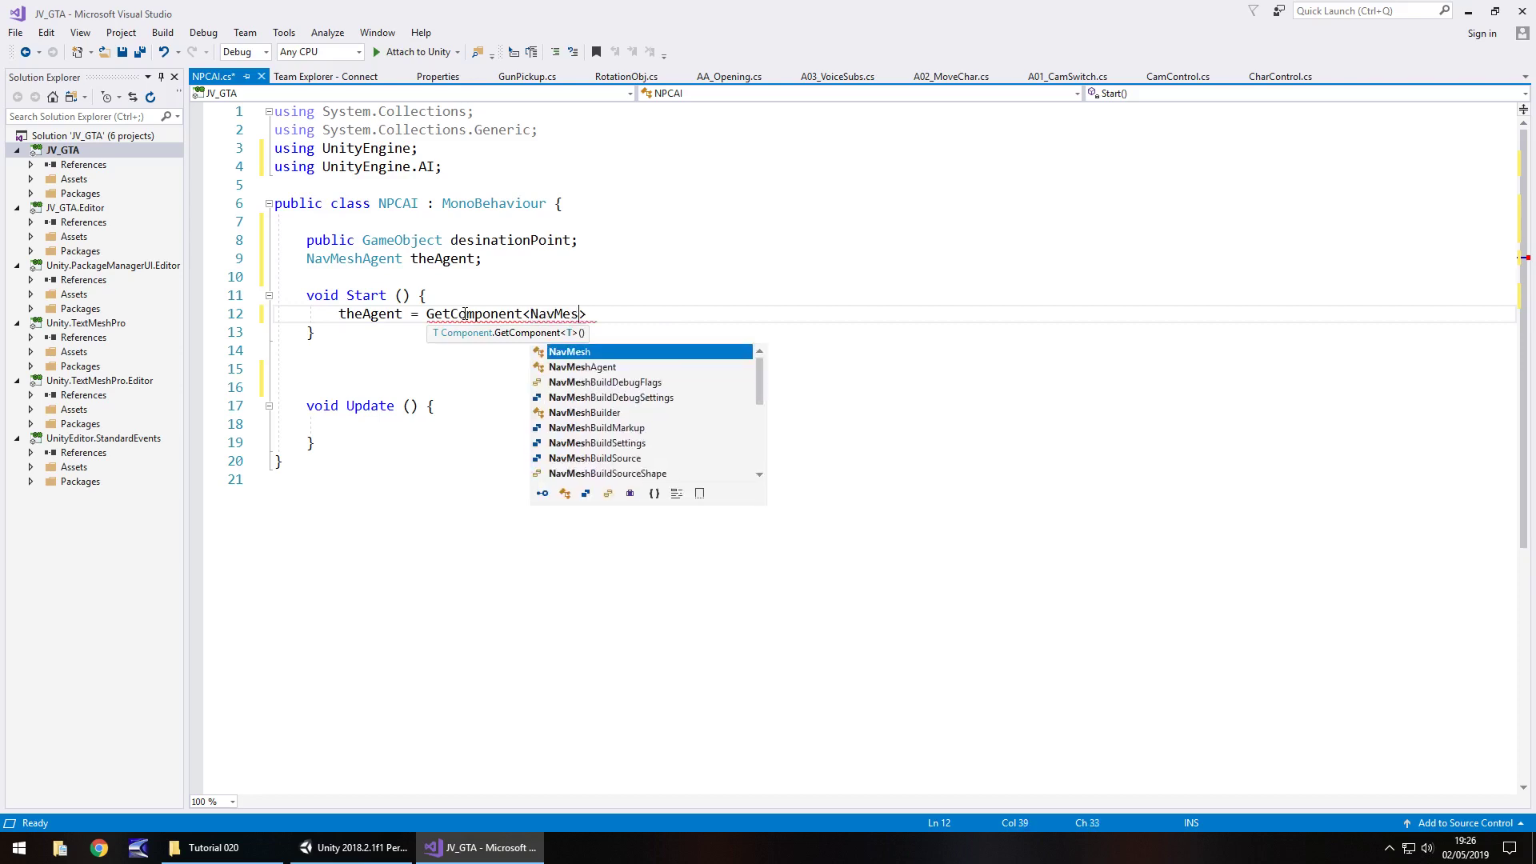
{"action": "key", "text": "Tab"}
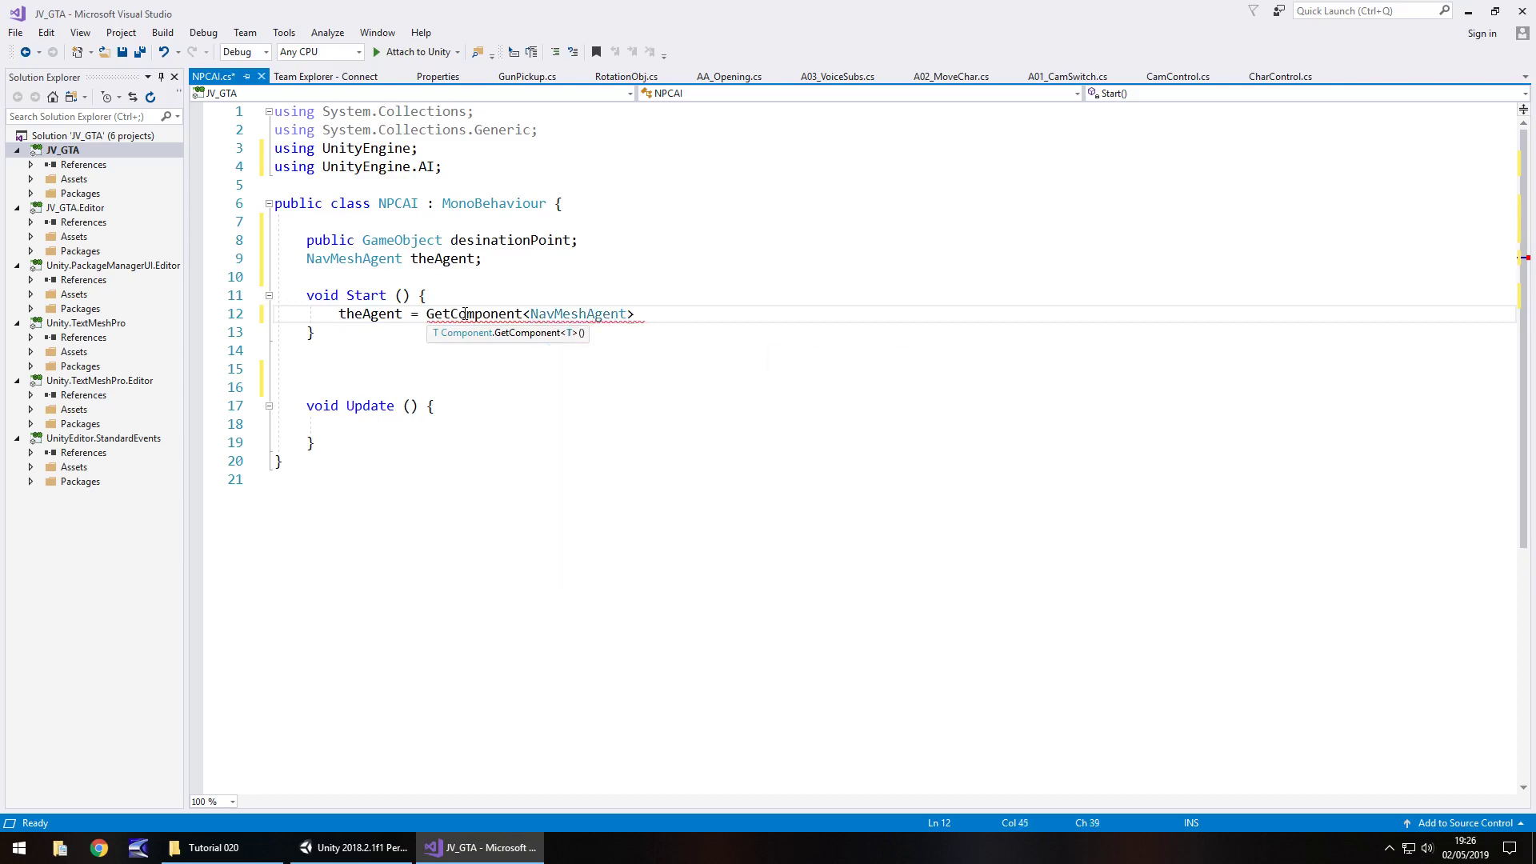
{"action": "type", "text": ">();"}
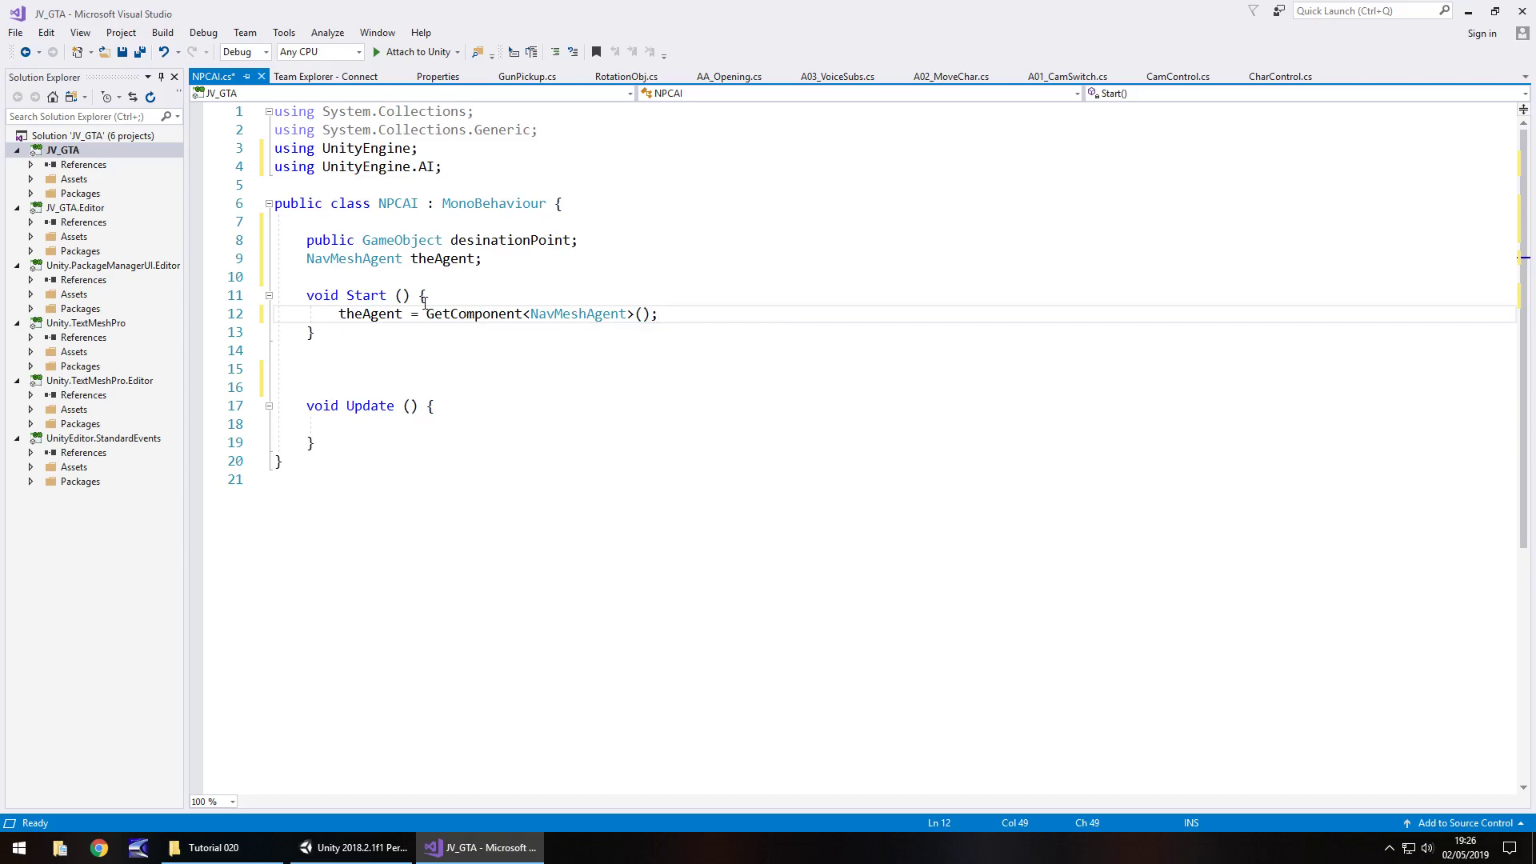
{"action": "left_click", "coordinate": [373, 846]}
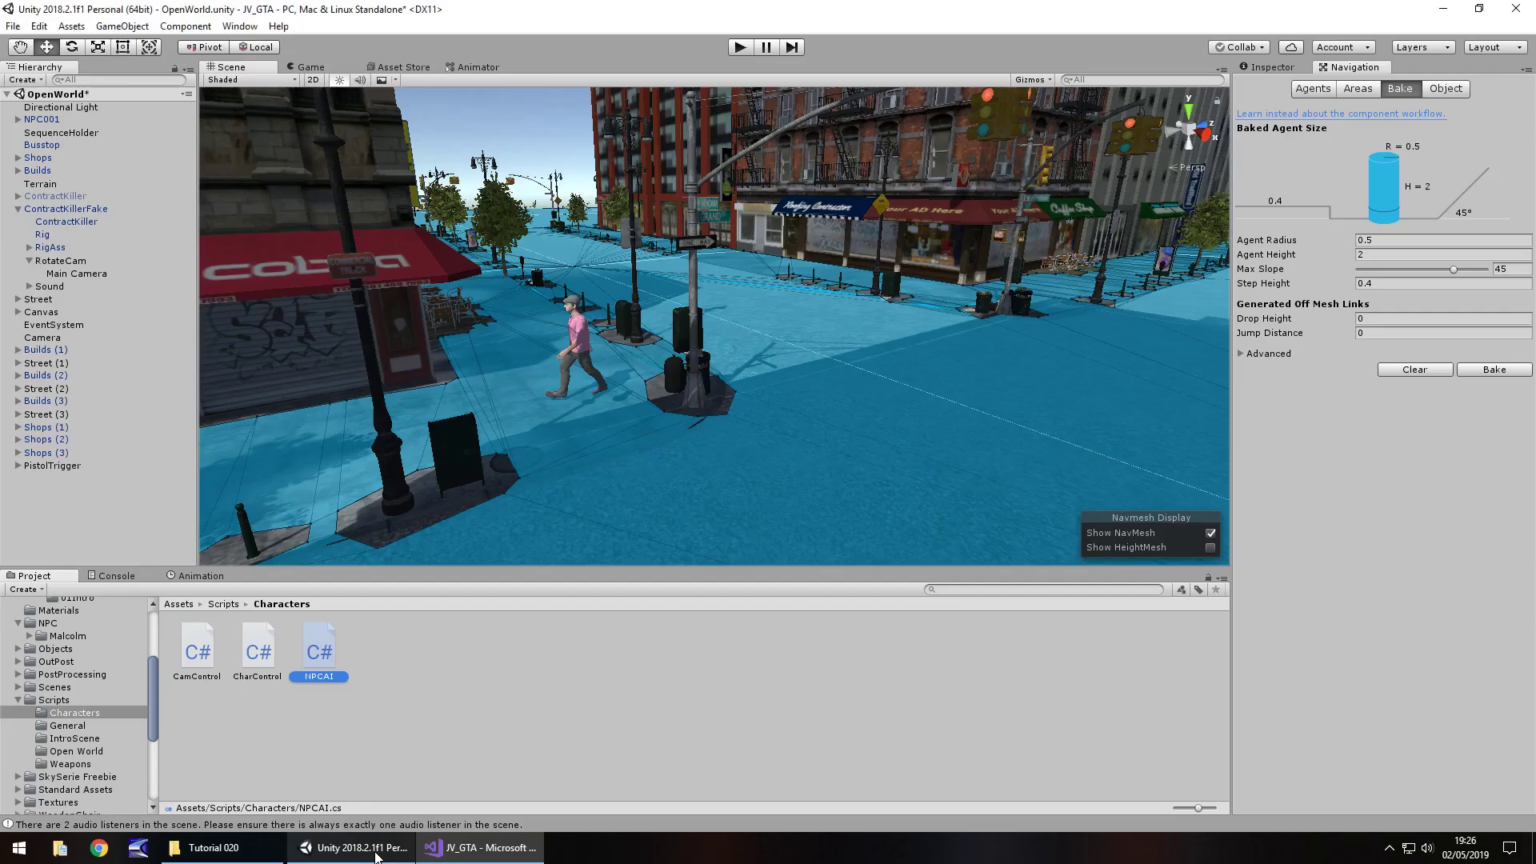
Step: Add a Nav Mesh Agent component to NPC001, found by searching 'nav'
{"action": "left_click", "coordinate": [40, 120]}
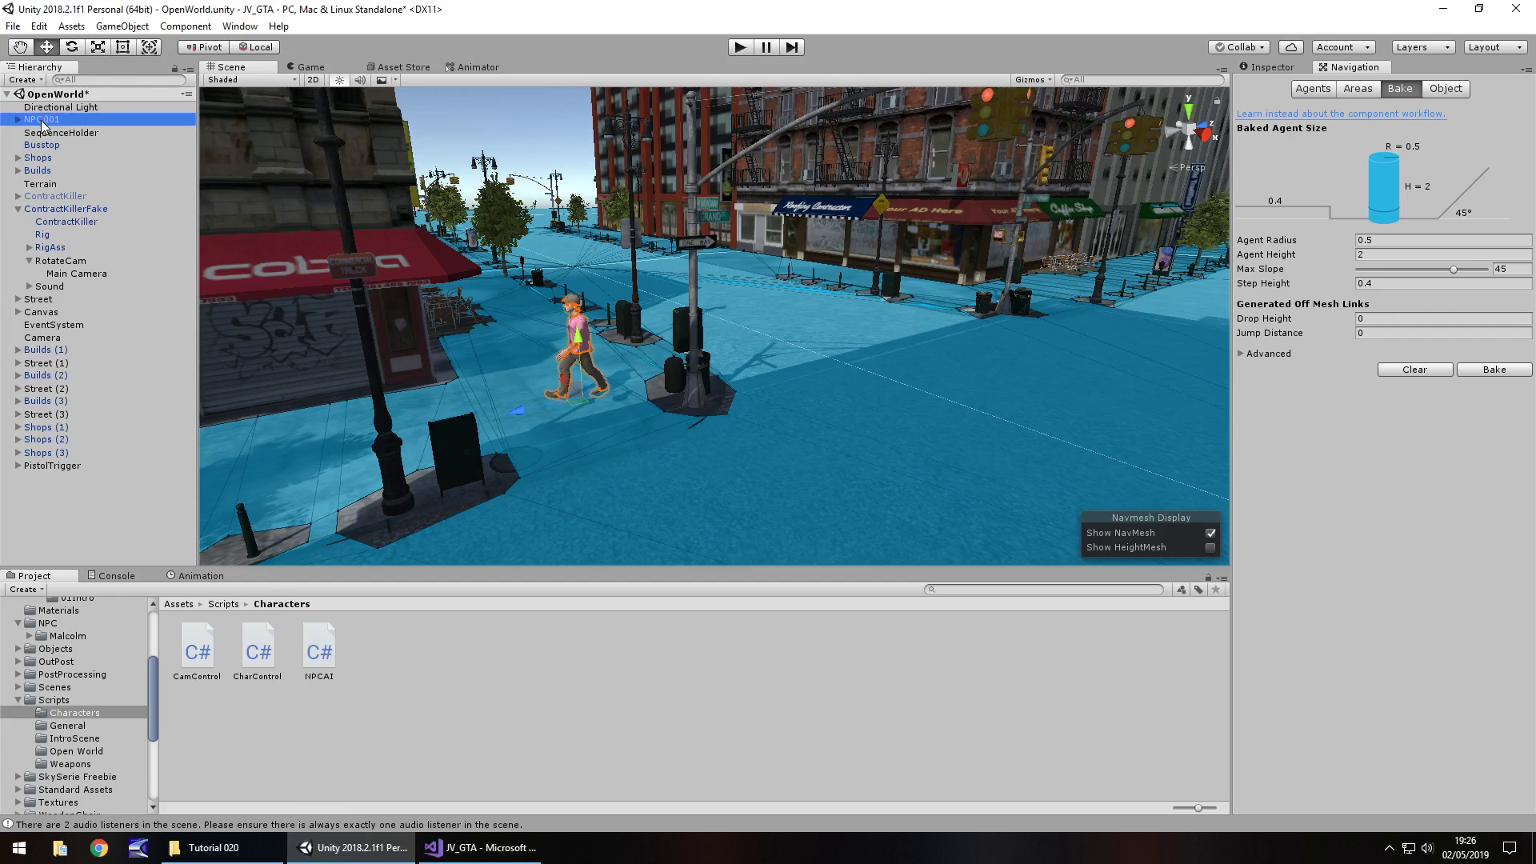
{"action": "left_click", "coordinate": [1268, 67]}
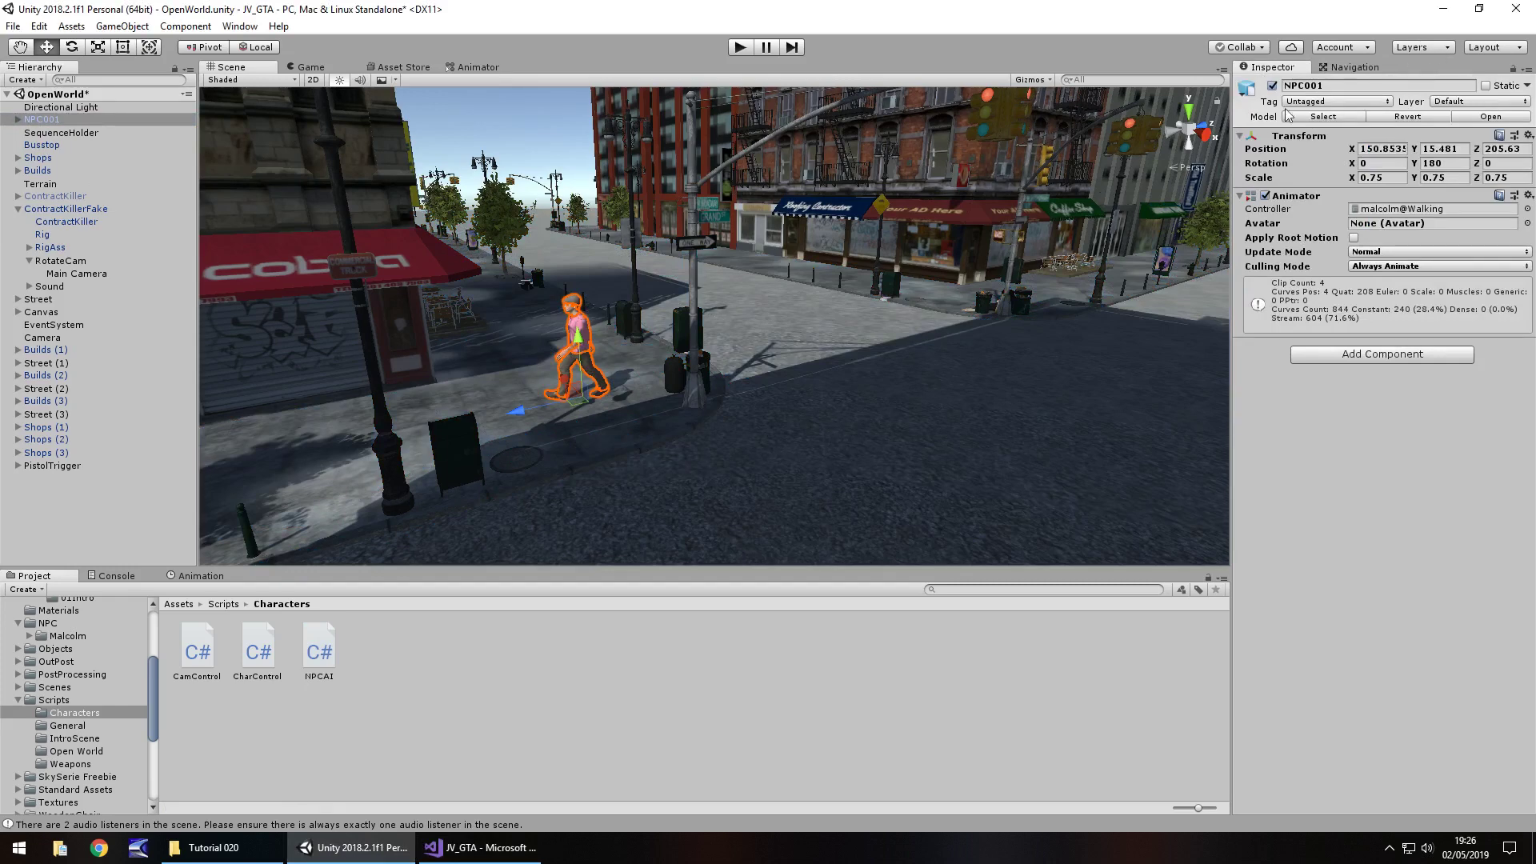
{"action": "left_click", "coordinate": [1350, 70]}
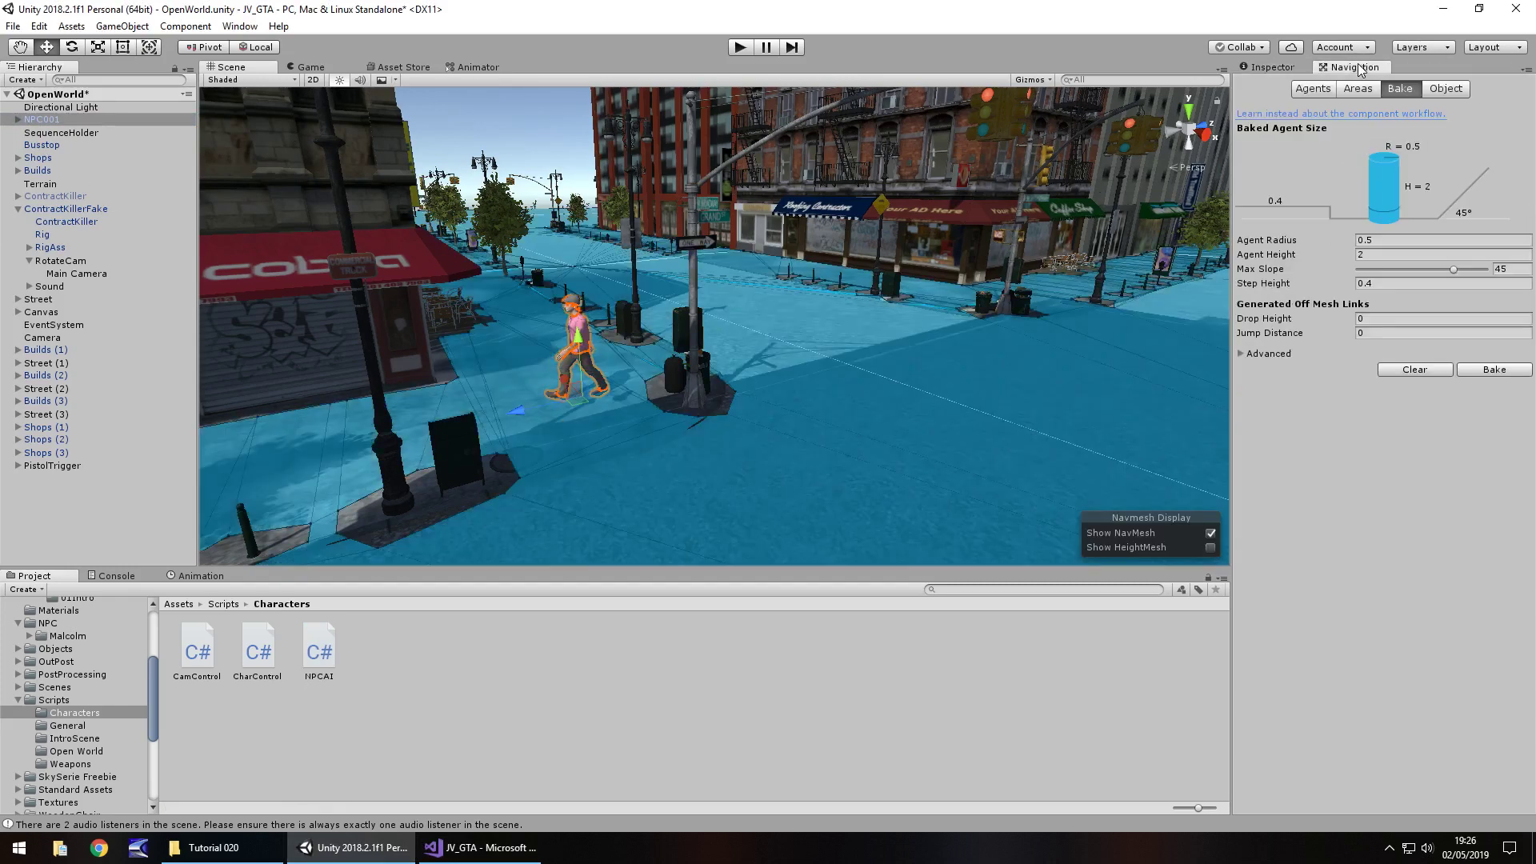
{"action": "left_click", "coordinate": [1266, 69]}
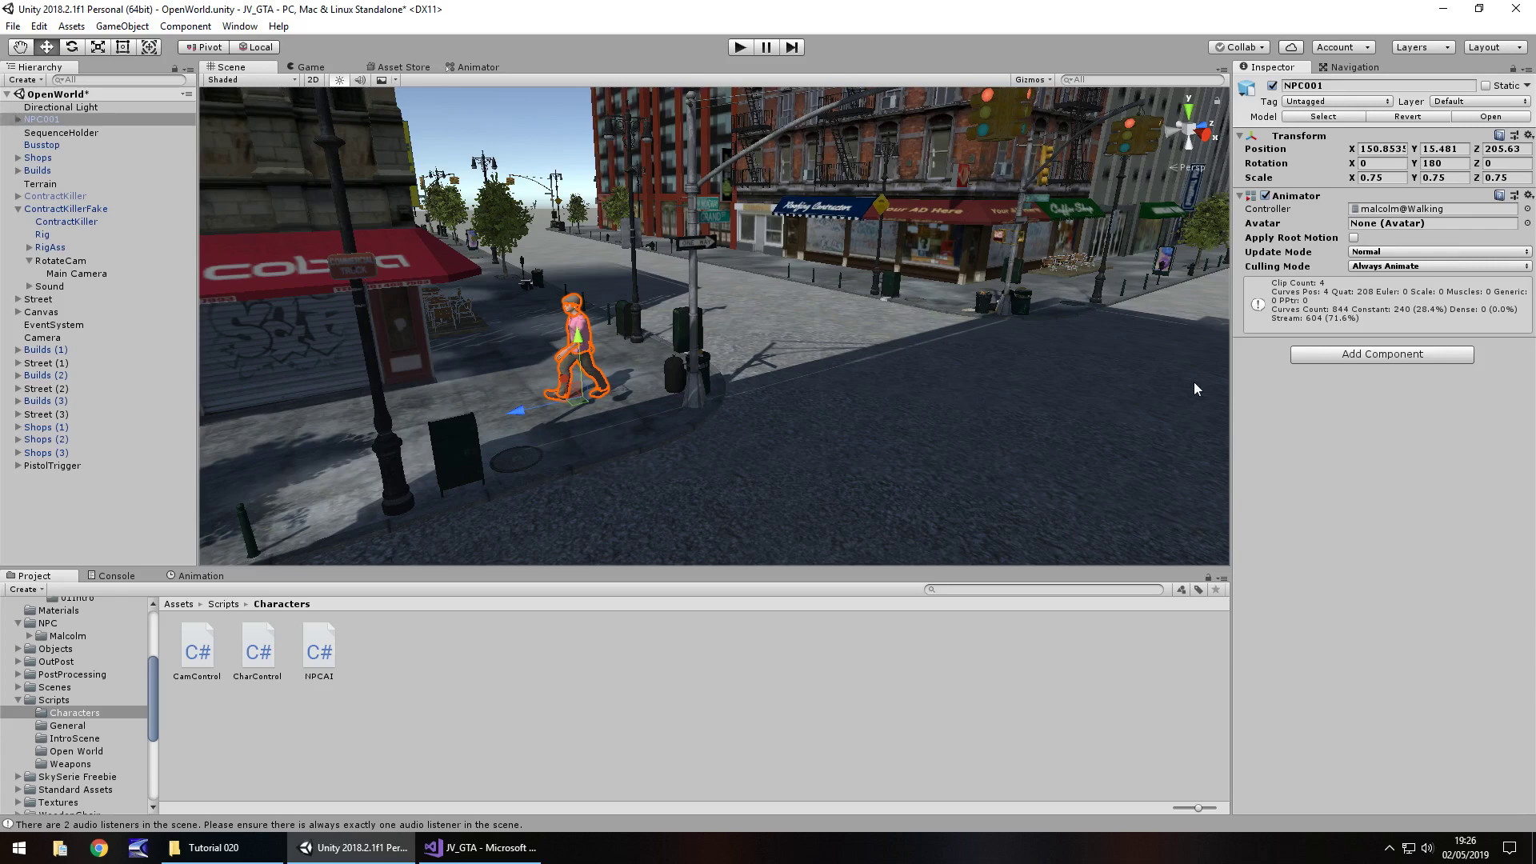
{"action": "left_click", "coordinate": [1375, 357]}
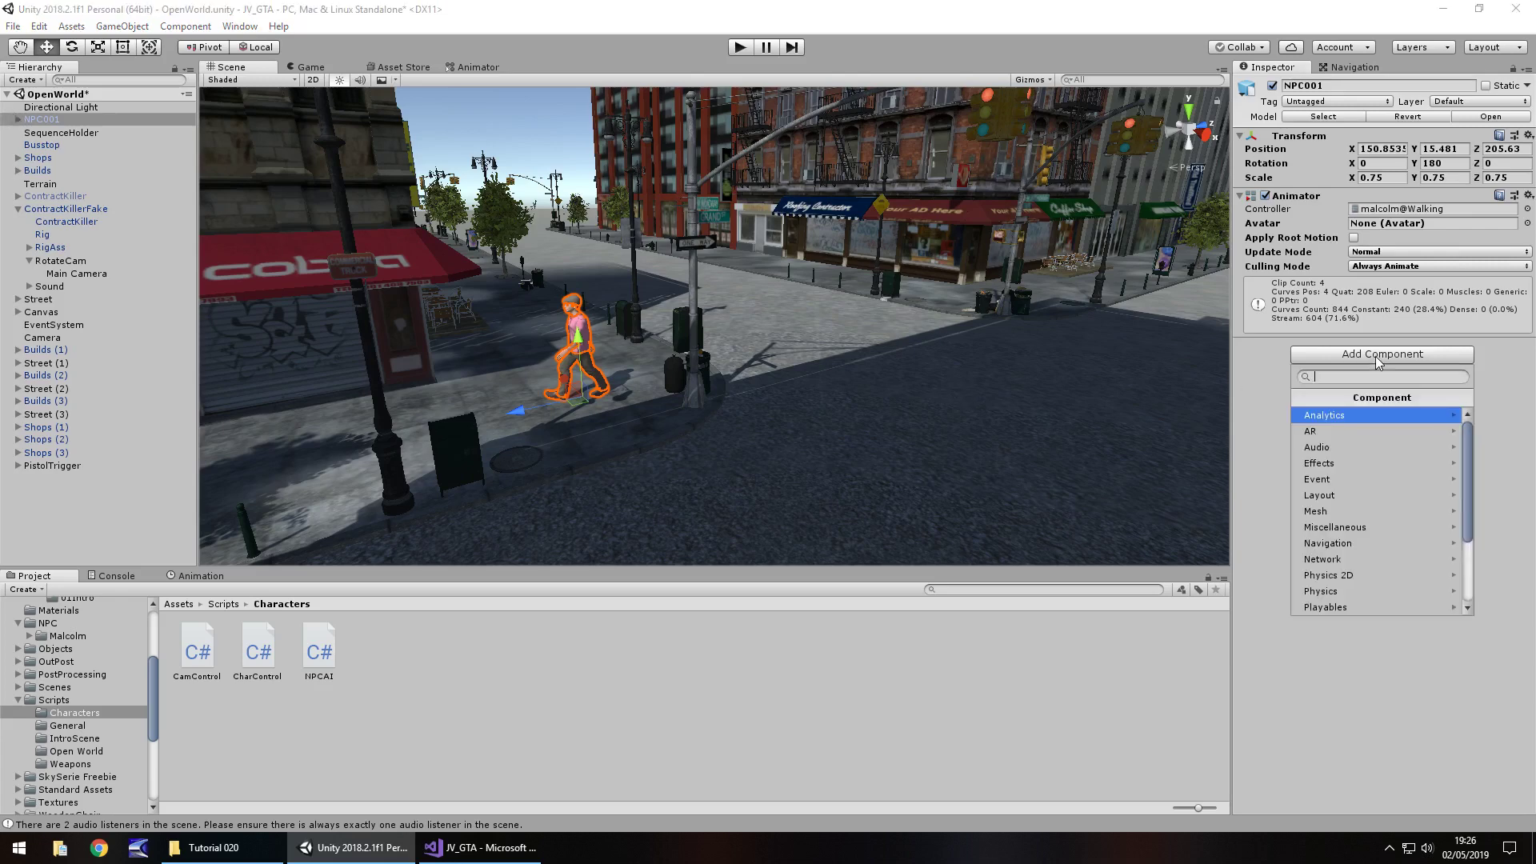
{"action": "scroll", "coordinate": [1367, 493], "scroll_direction": "down", "scroll_amount": 3}
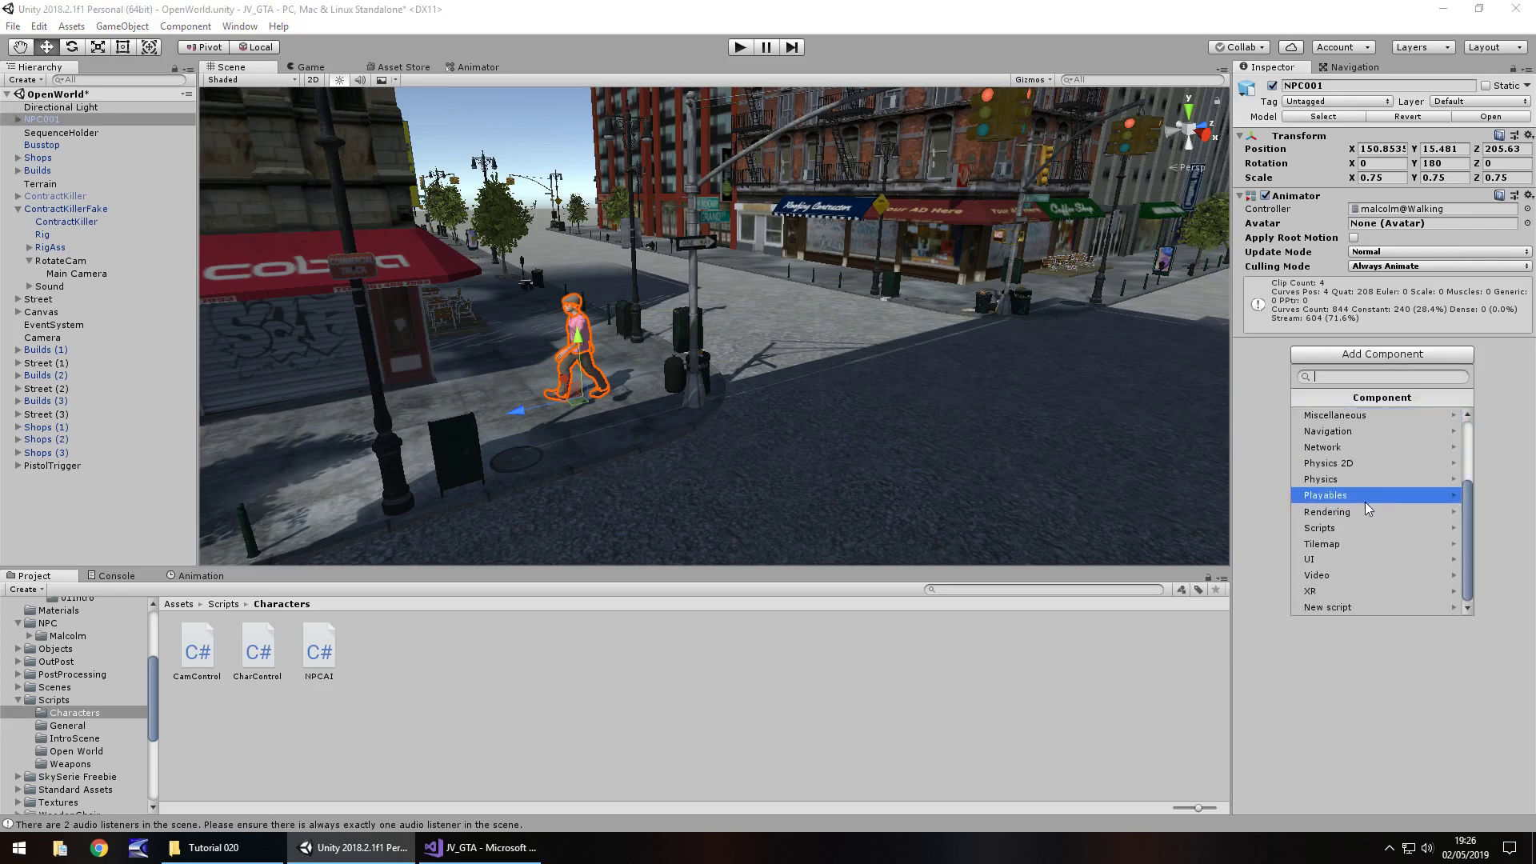
{"action": "scroll", "coordinate": [1368, 506], "scroll_direction": "up", "scroll_amount": 3}
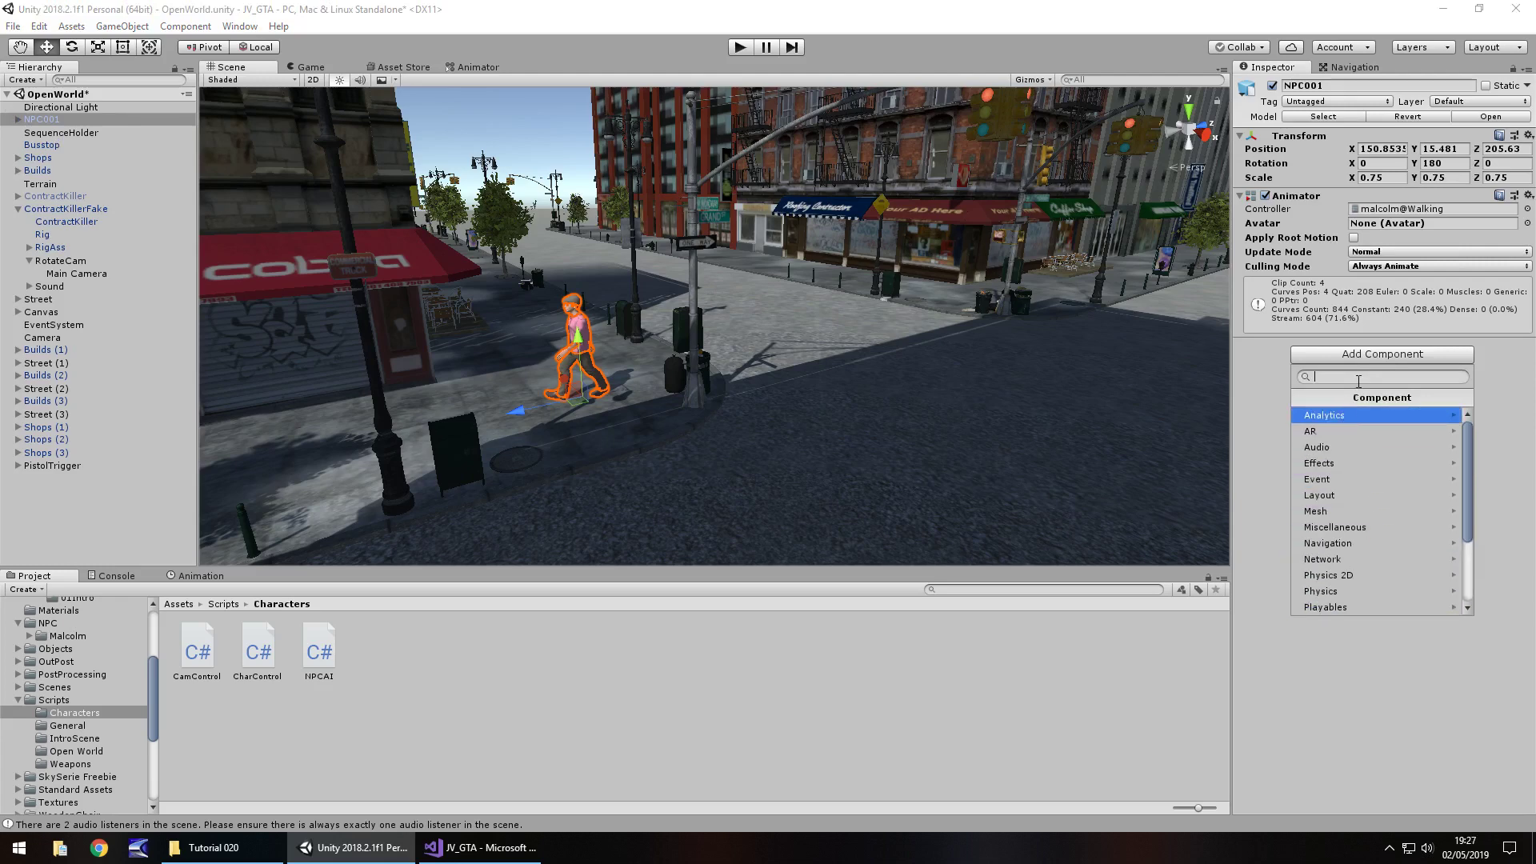
{"action": "type", "text": "nav"}
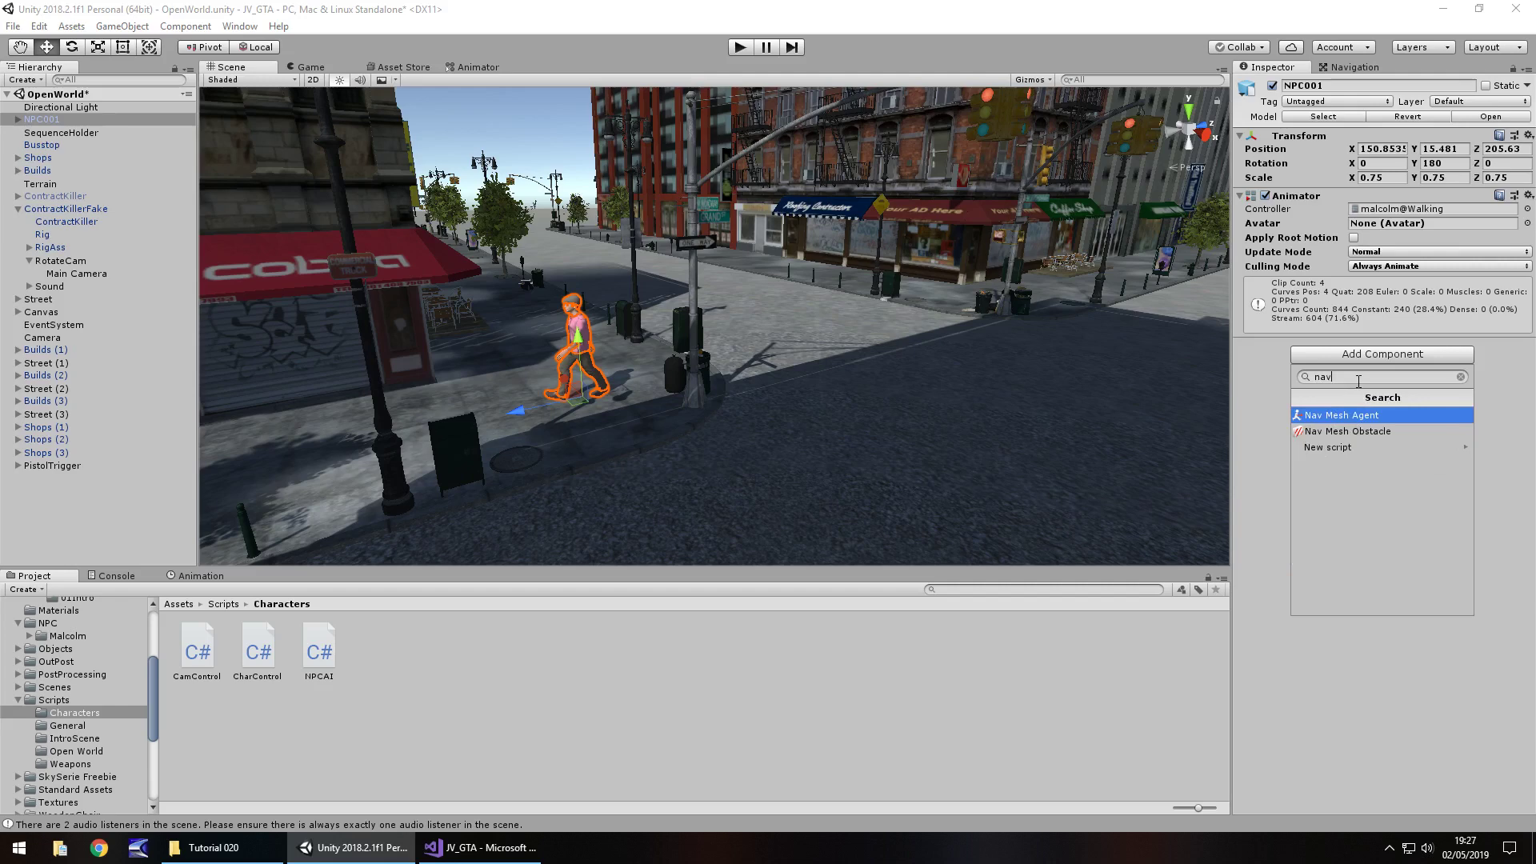
{"action": "left_click", "coordinate": [1327, 416]}
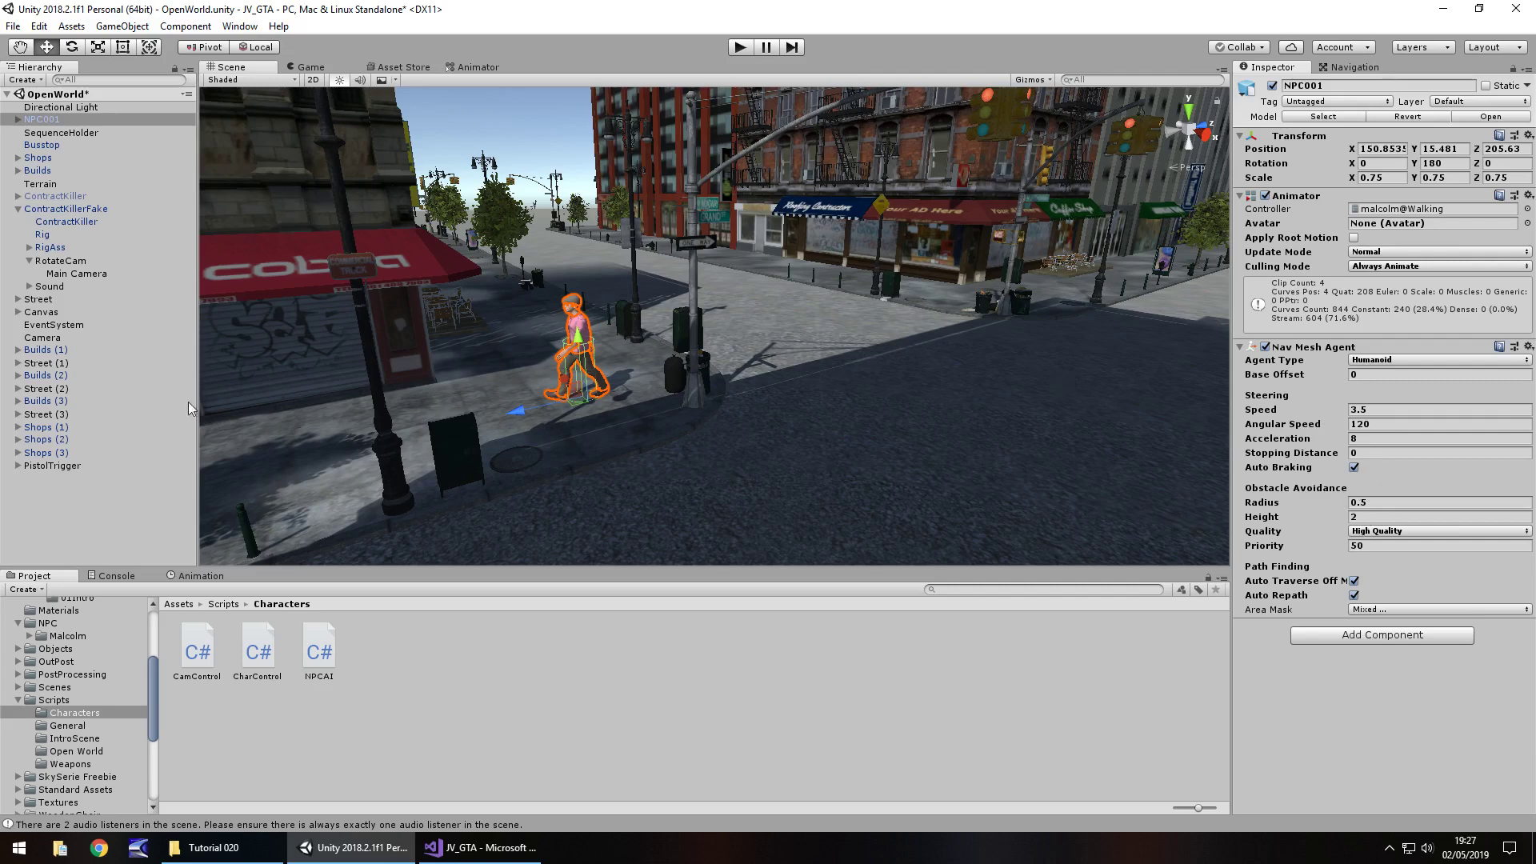
Step: Add theAgent.SetDestination(desinationPoint.transform.position); inside Update() in NPCAI.cs and save it
{"action": "left_click", "coordinate": [486, 850]}
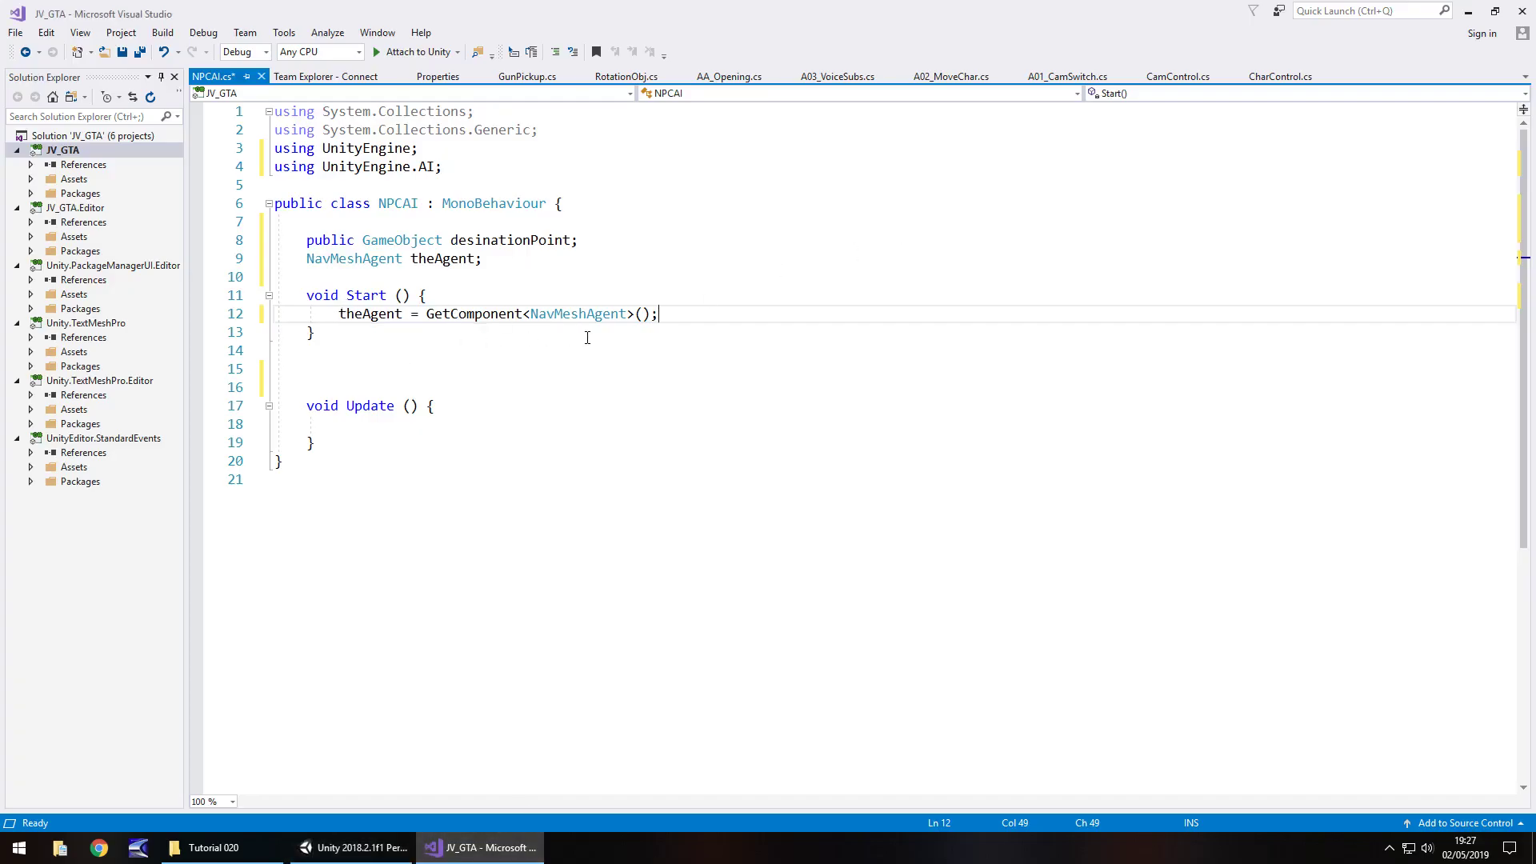
{"action": "left_click", "coordinate": [466, 423]}
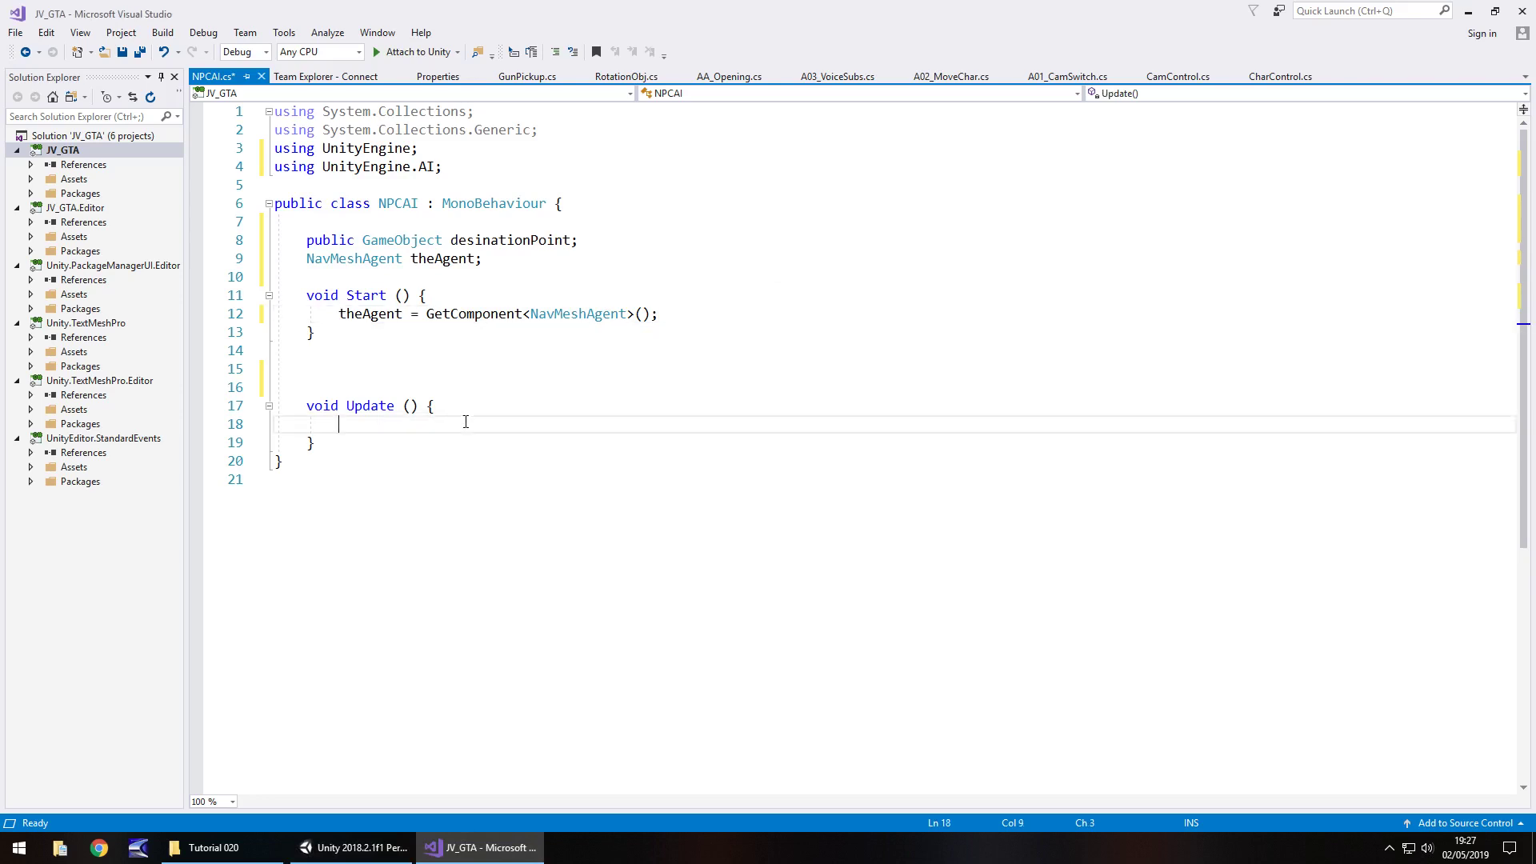
{"action": "type", "text": "theAgent.Set"}
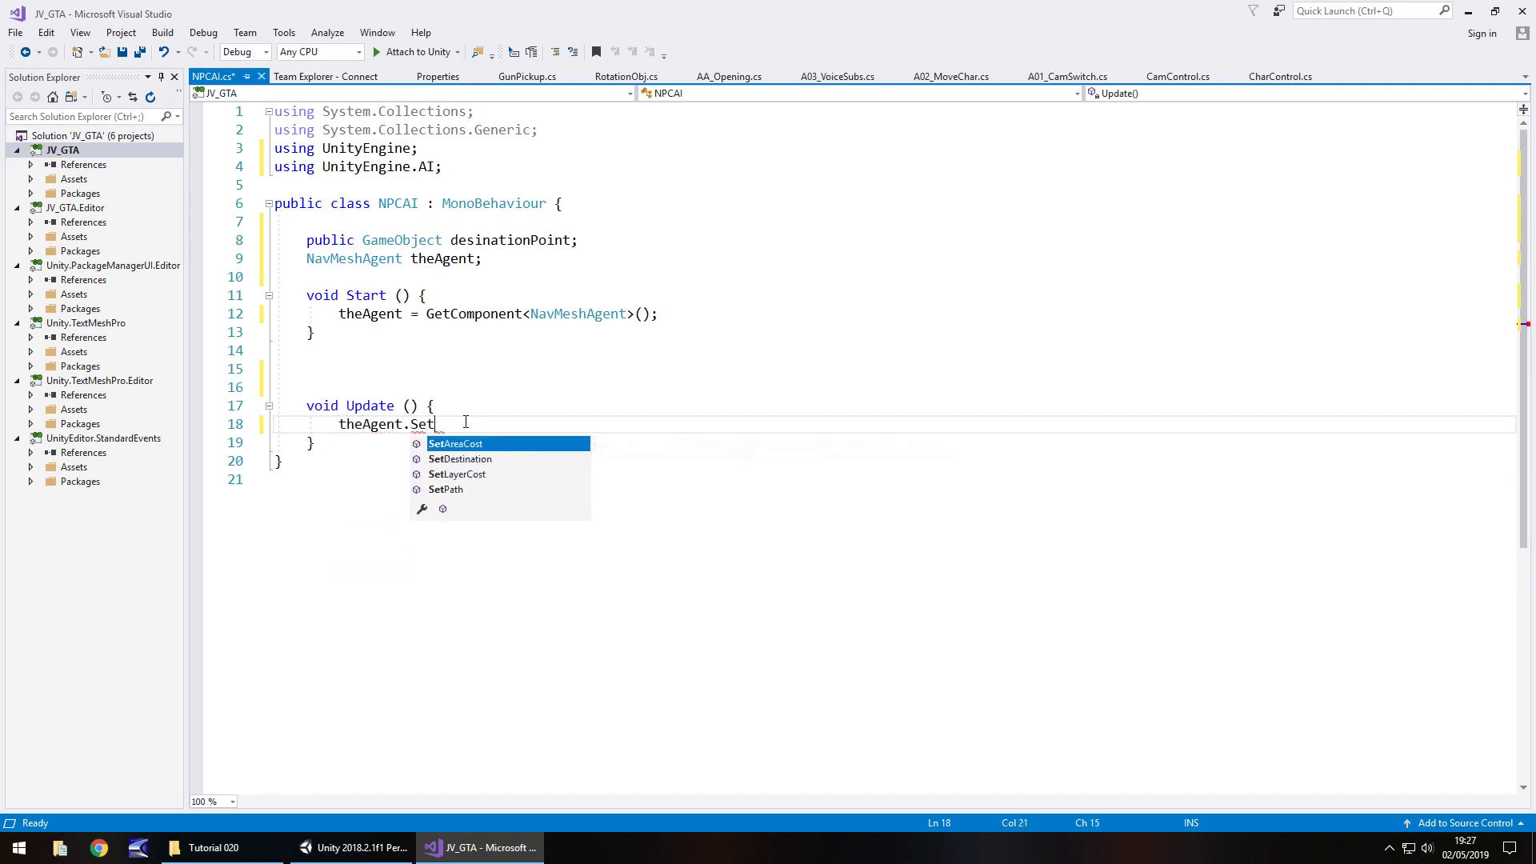
{"action": "type", "text": "D"}
{"action": "key", "text": "Tab"}
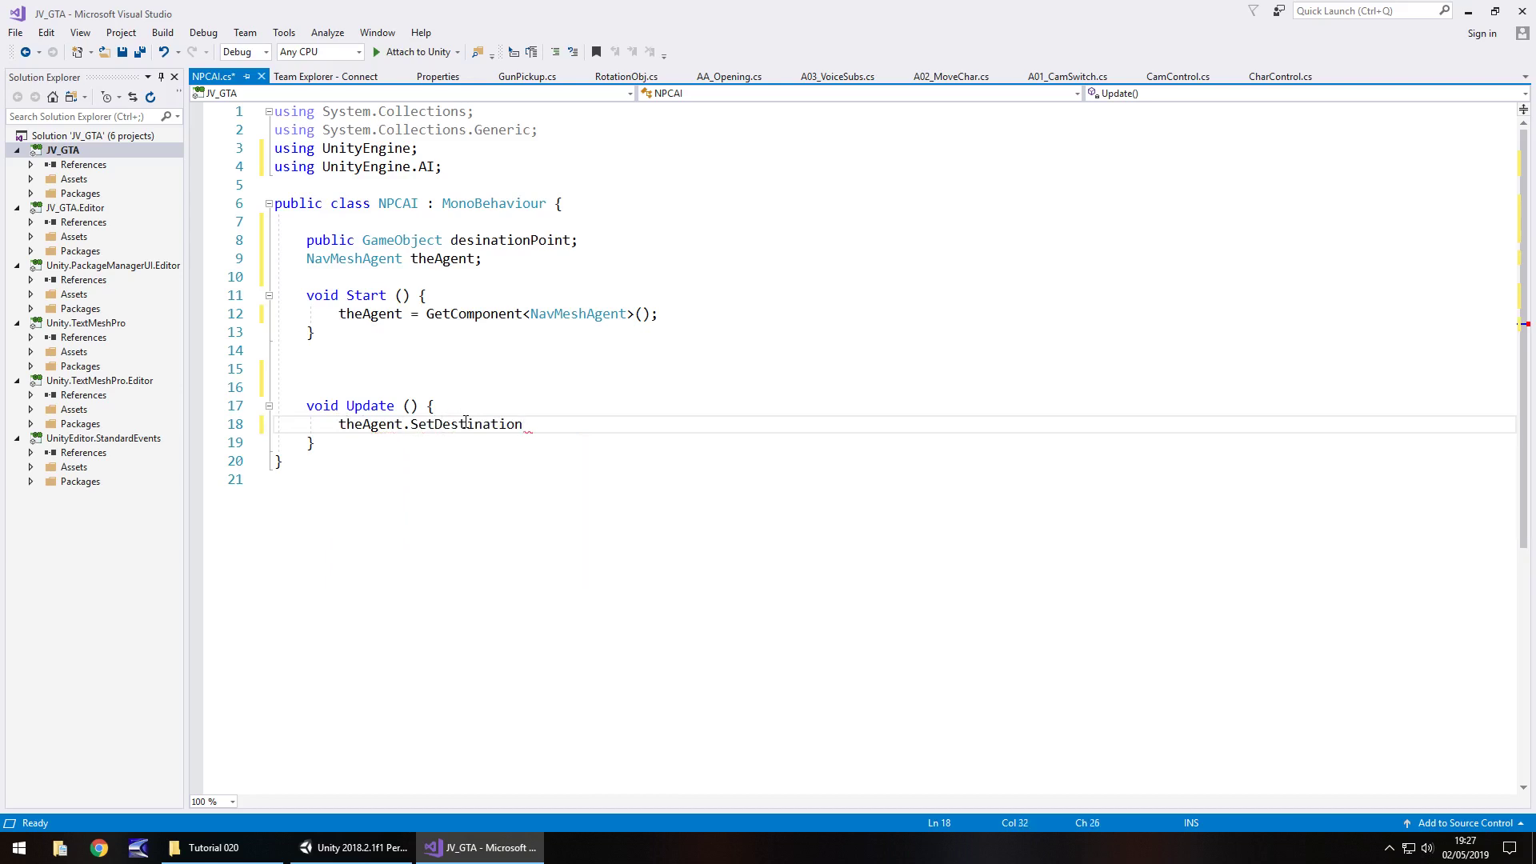
{"action": "type", "text": "("}
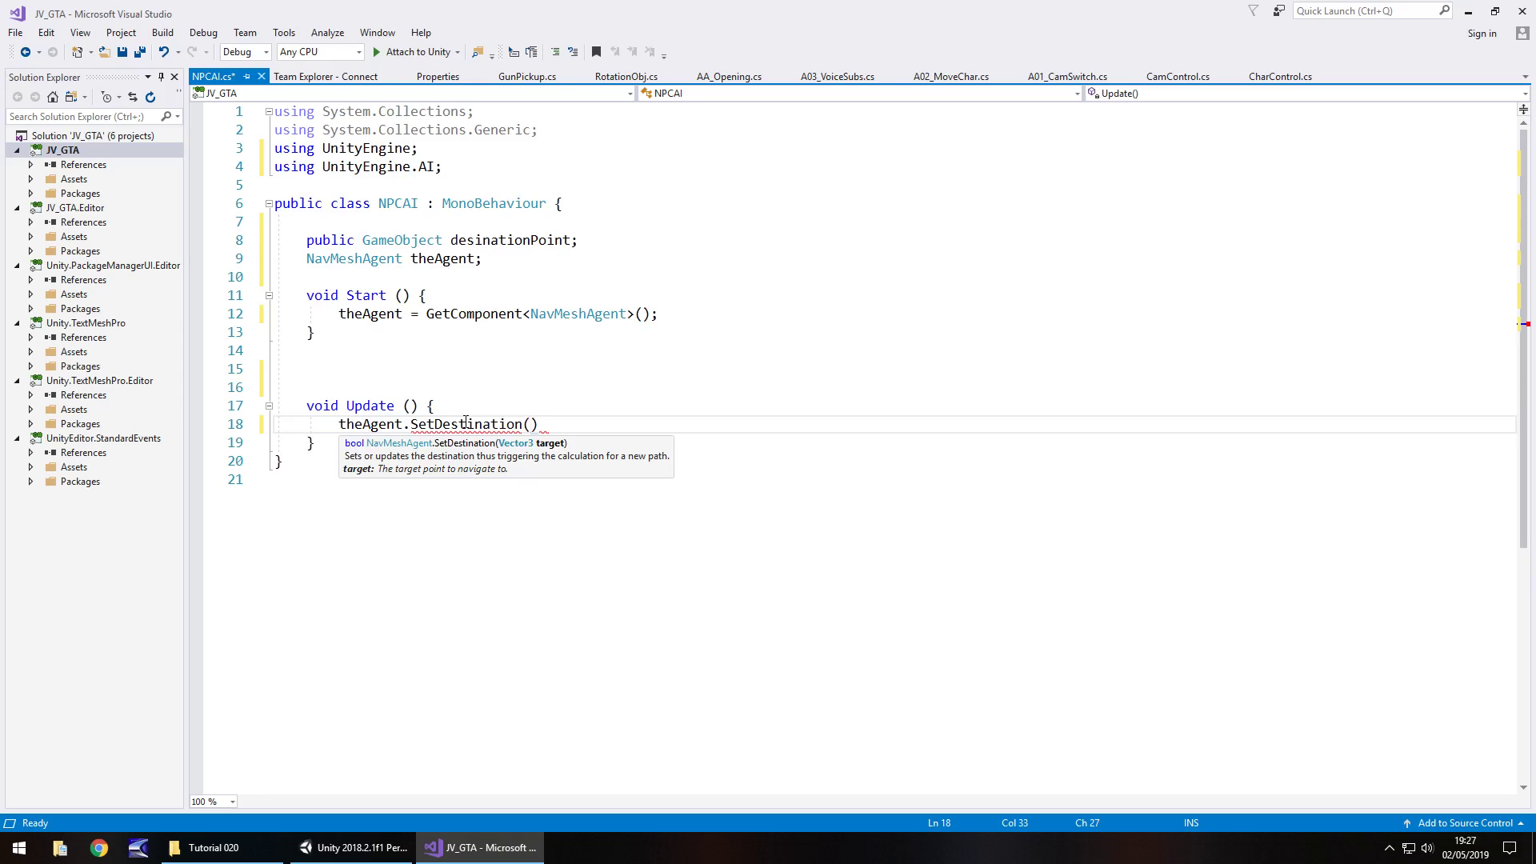
{"action": "type", "text": "desinationPoint"}
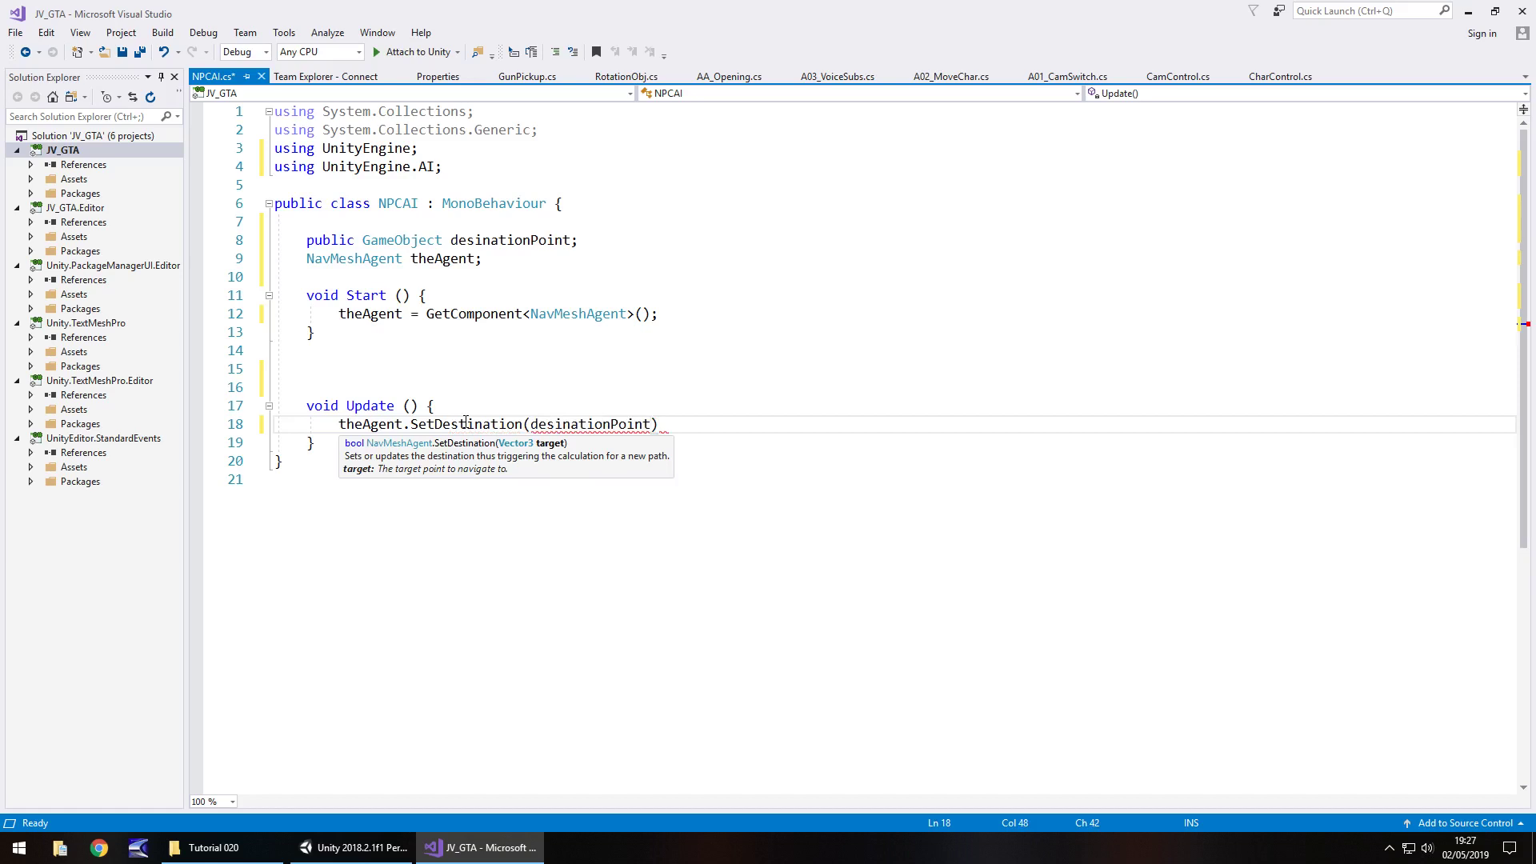
{"action": "type", "text": ".transform"}
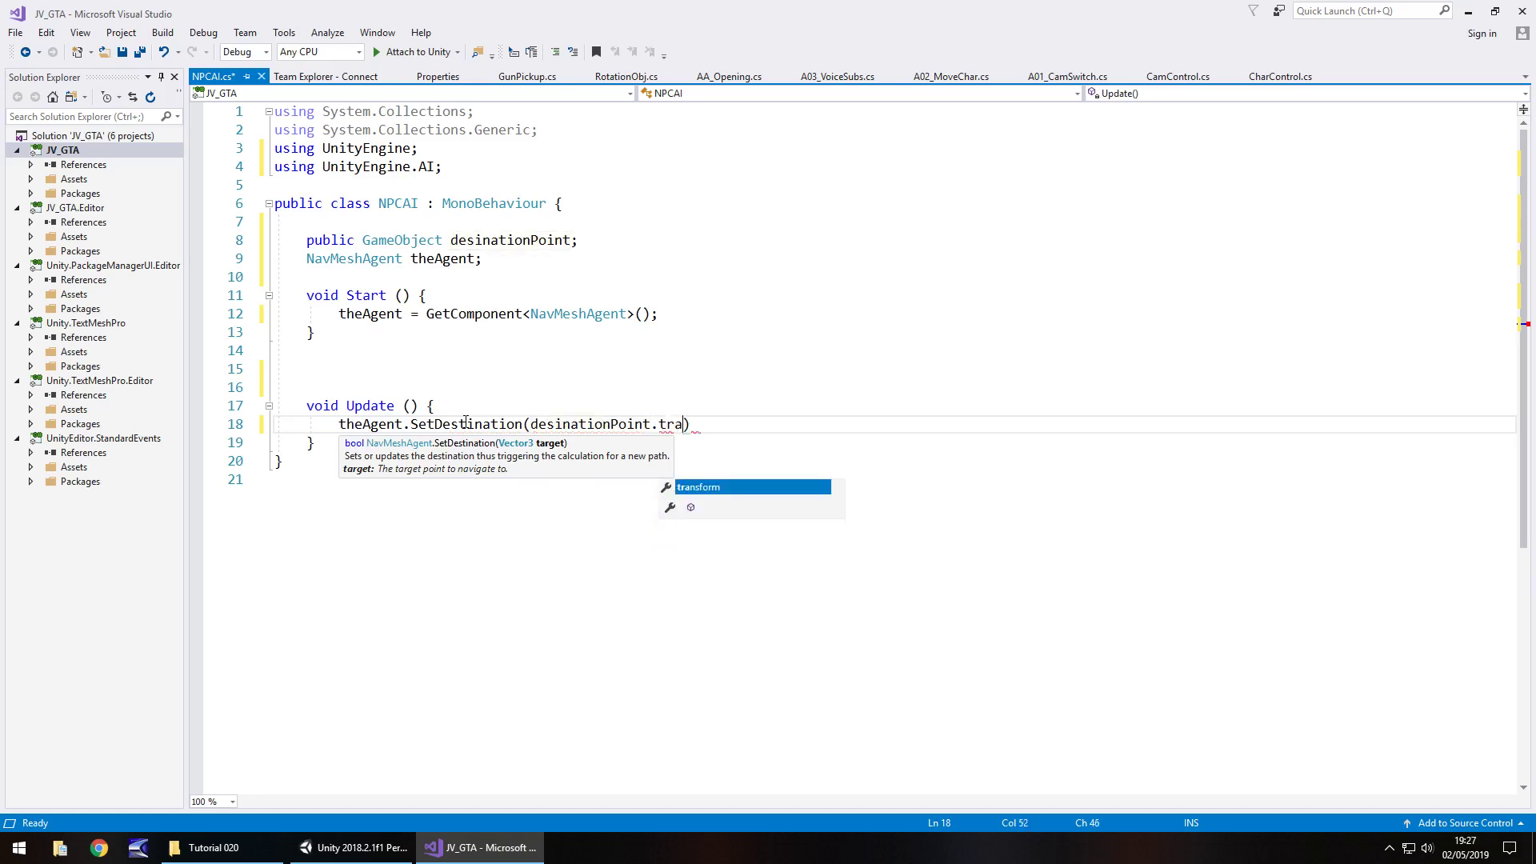
{"action": "type", "text": ".p"}
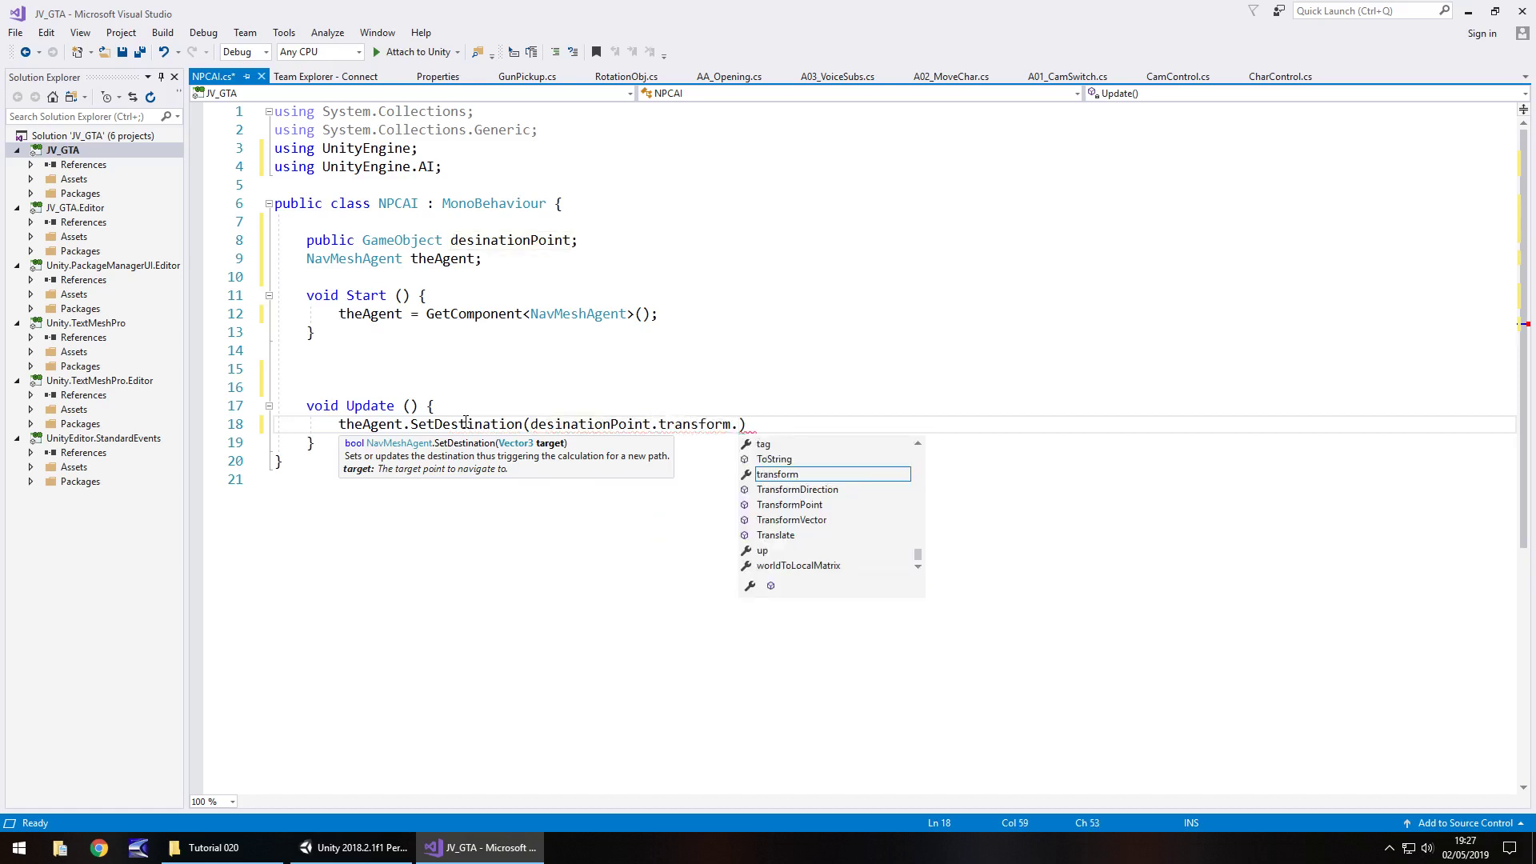
{"action": "type", "text": "os"}
{"action": "key", "text": "Tab"}
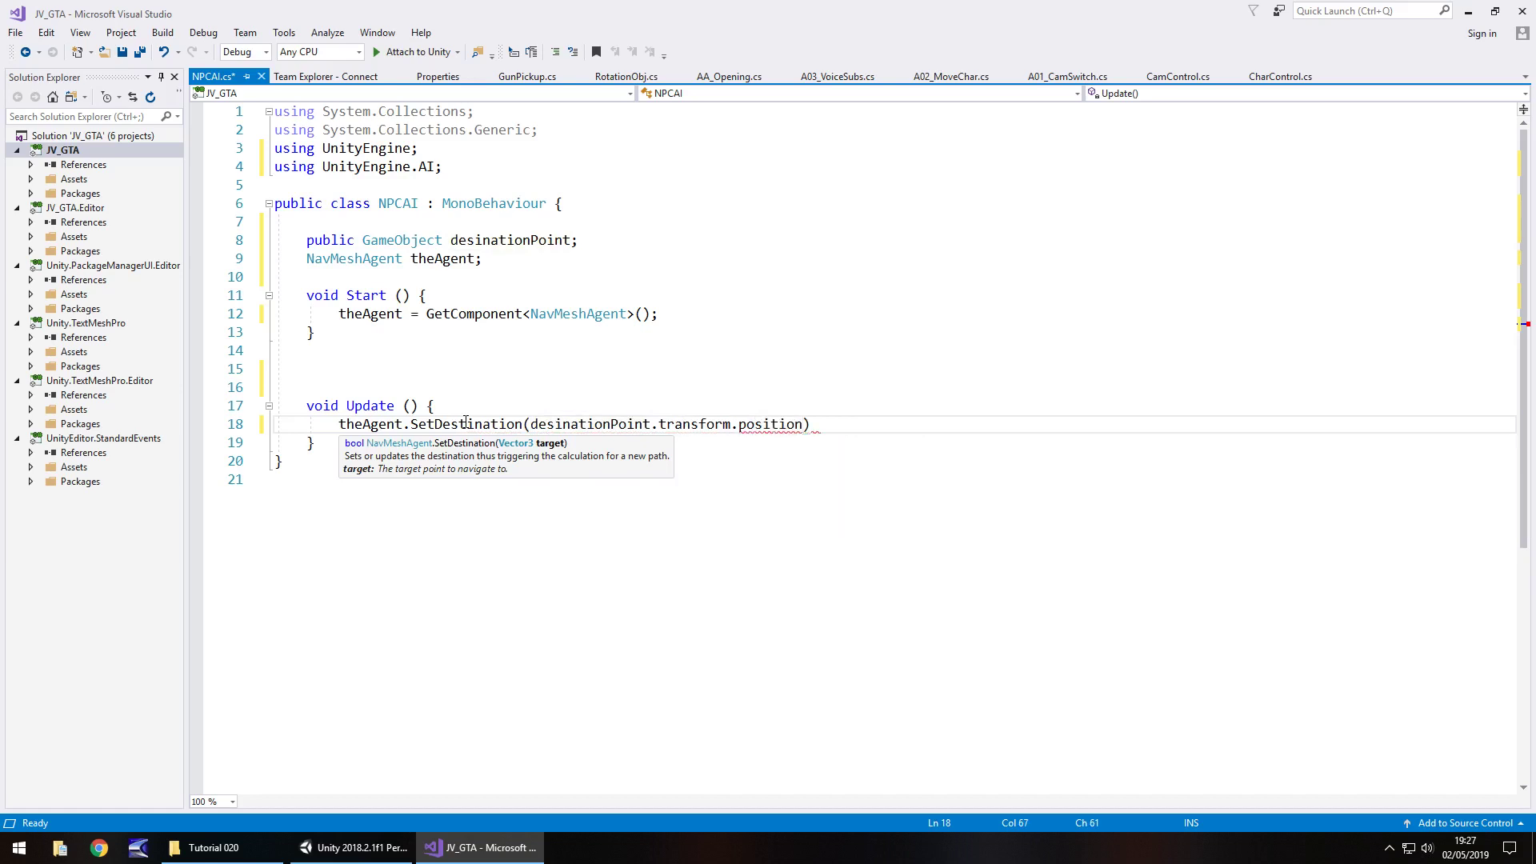
{"action": "type", "text": ");"}
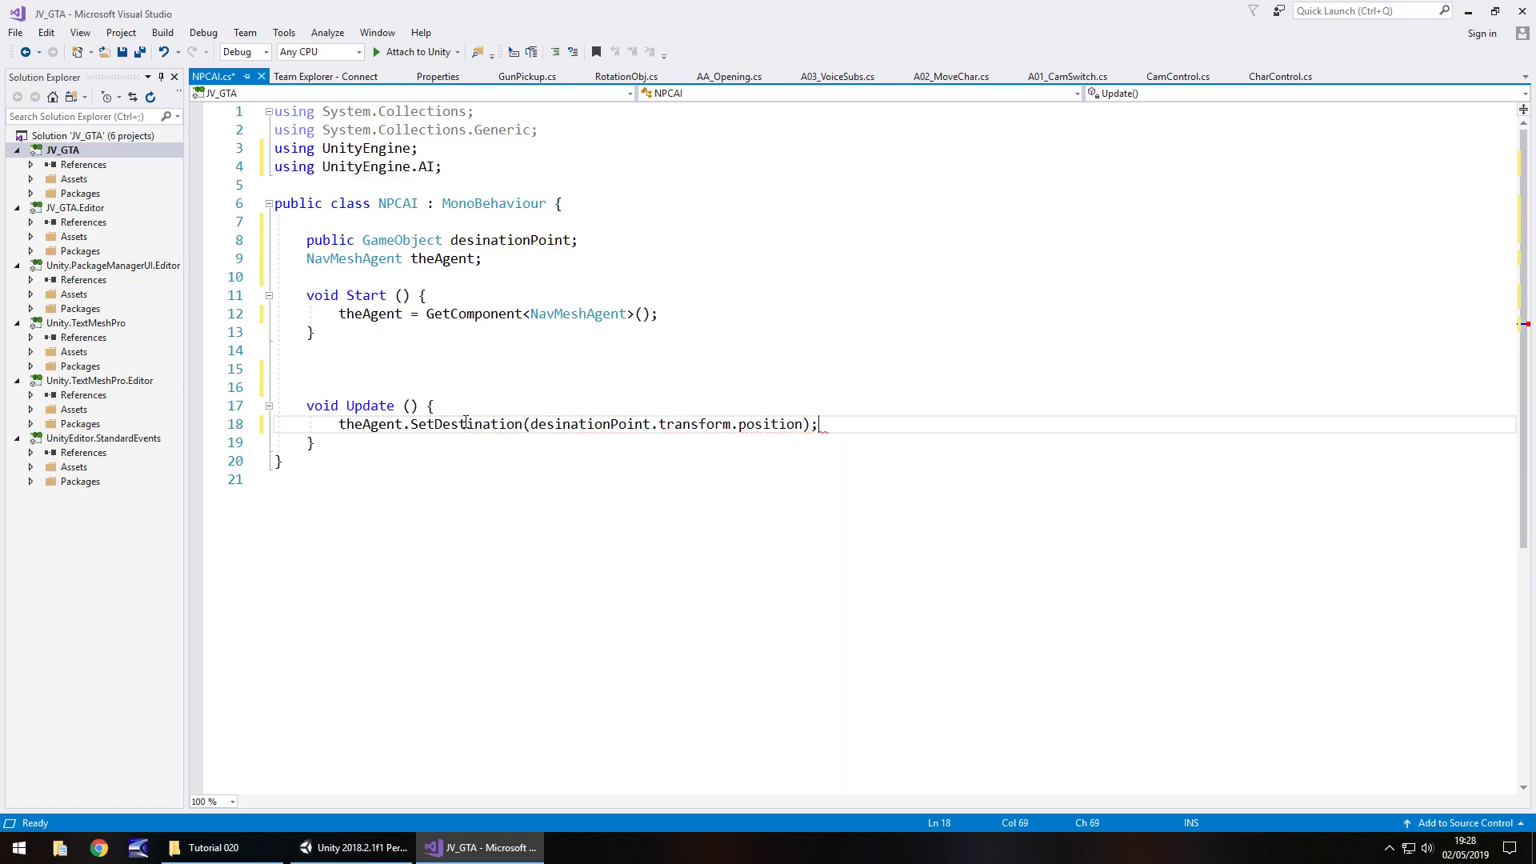
{"action": "key", "text": "ctrl+s"}
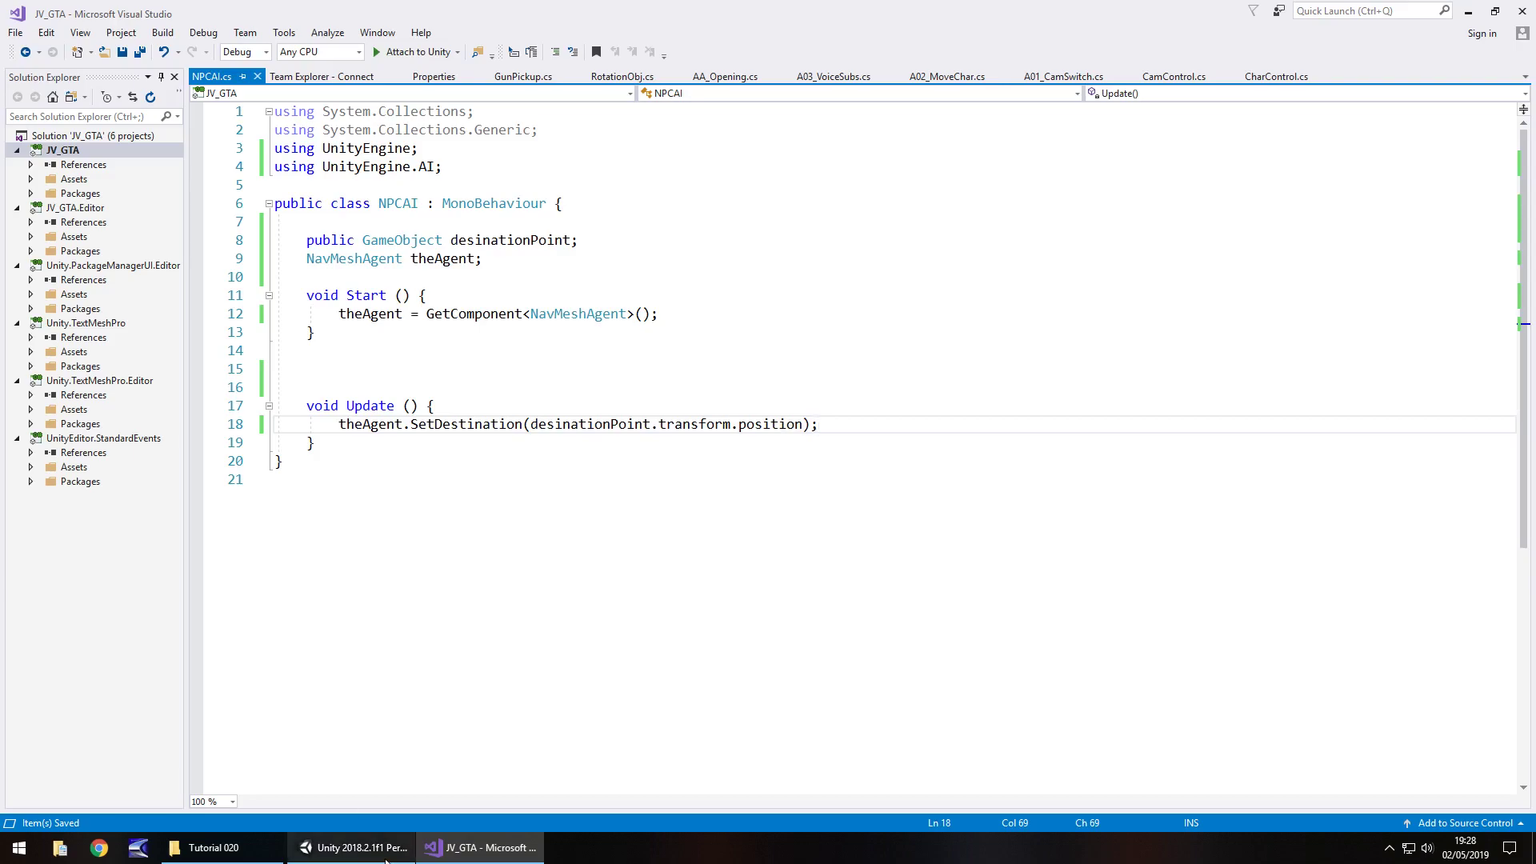
Step: Attach NPCAI.cs to NPC001 in Unity, then fly the Scene view toward the store corner
{"action": "left_click", "coordinate": [353, 847]}
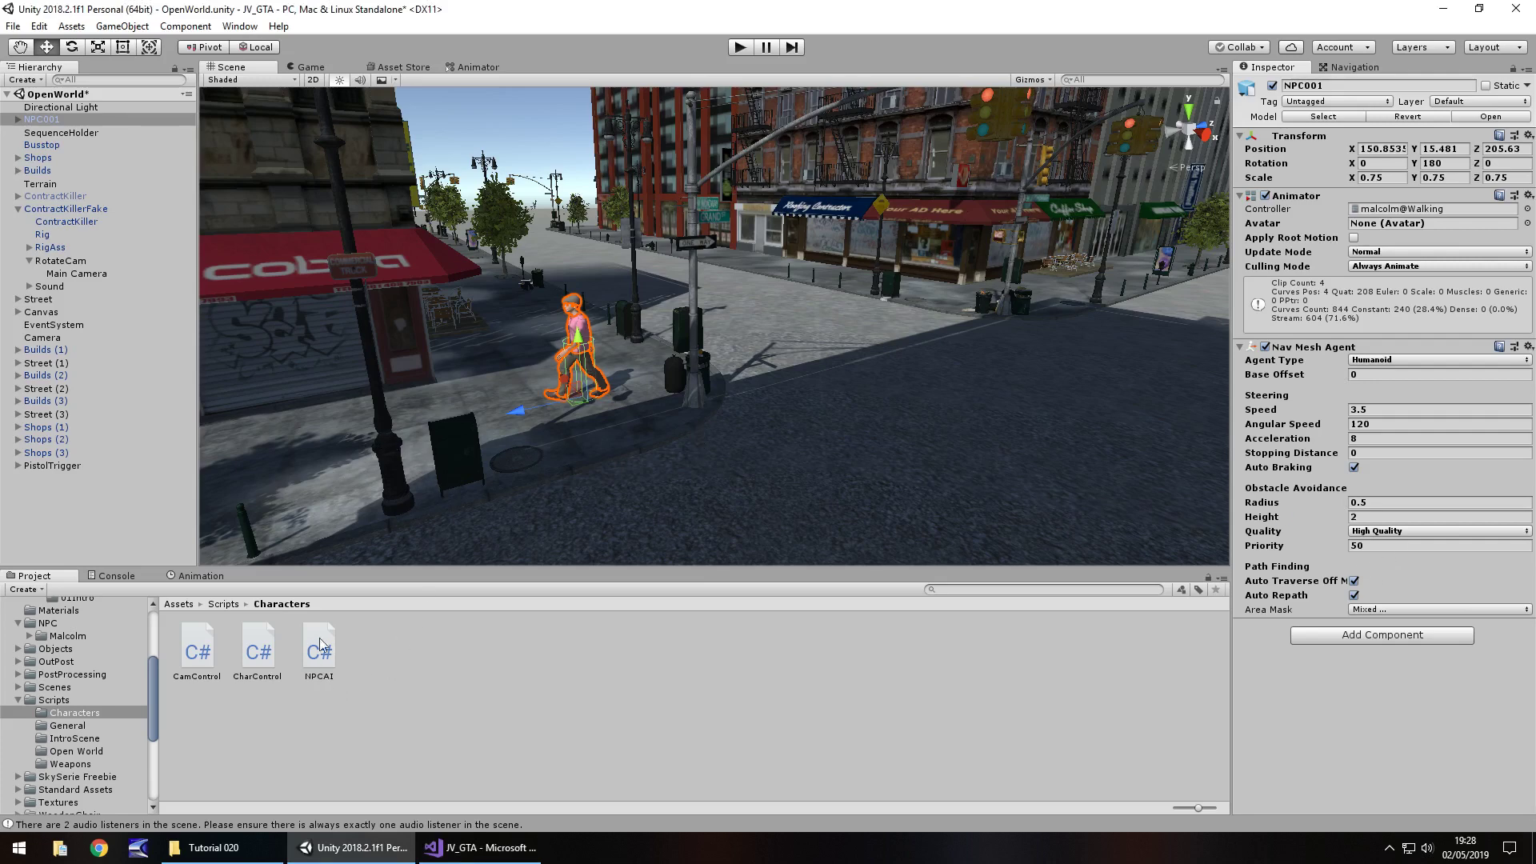
{"action": "left_click_drag", "start_coordinate": [320, 659], "coordinate": [49, 122]}
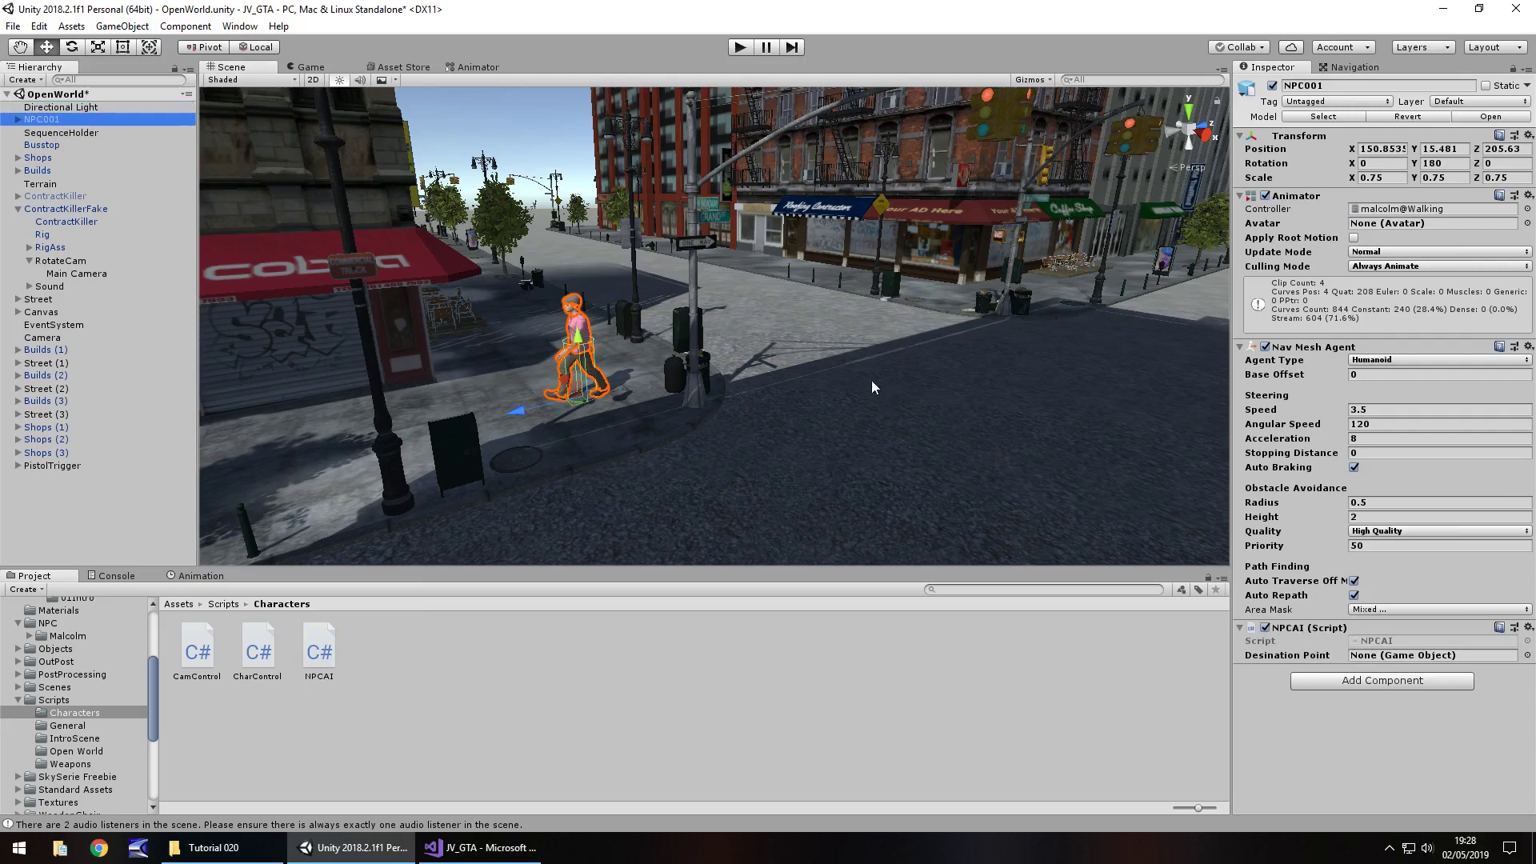
{"action": "right_click_drag", "start_coordinate": [862, 345], "coordinate": [491, 296]}
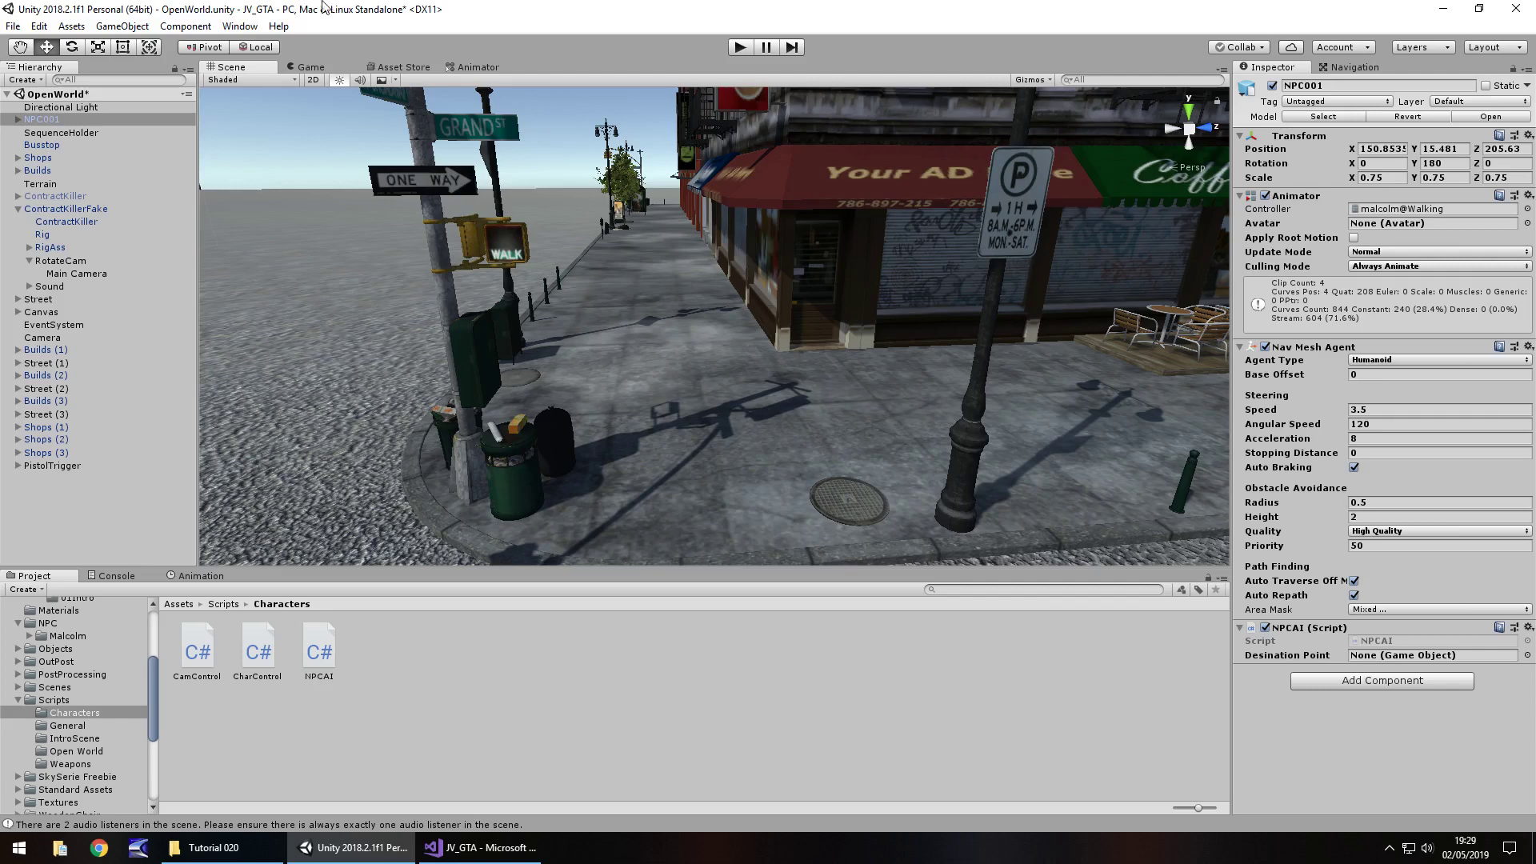
Step: Create a new cube and position it on the sidewalk corner
{"action": "left_click", "coordinate": [138, 30]}
{"action": "mouse_move", "coordinate": [152, 80]}
{"action": "left_click", "coordinate": [348, 82]}
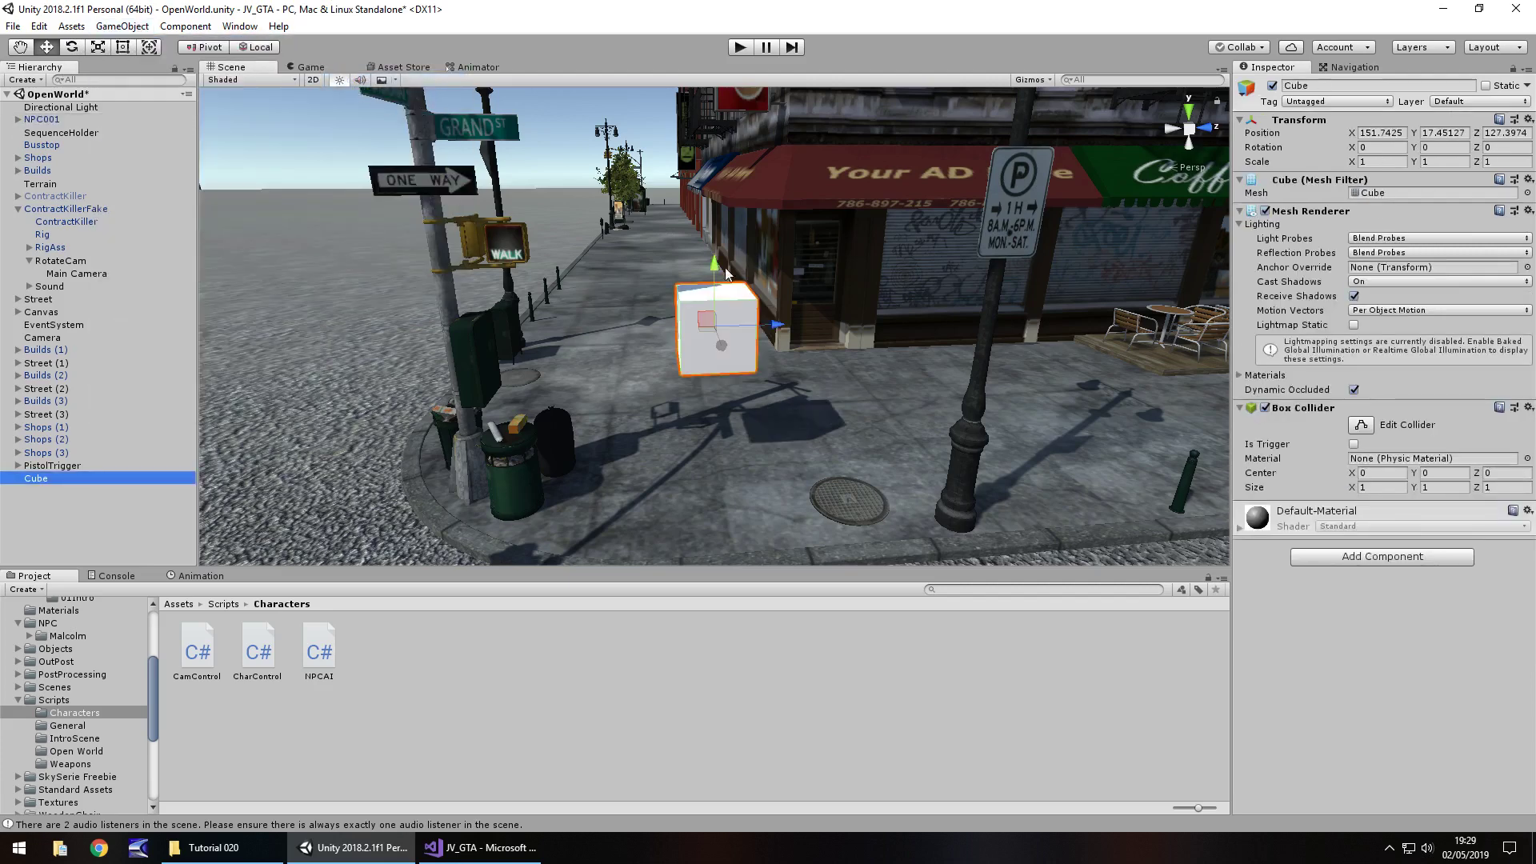
{"action": "left_click_drag", "start_coordinate": [714, 268], "coordinate": [729, 363]}
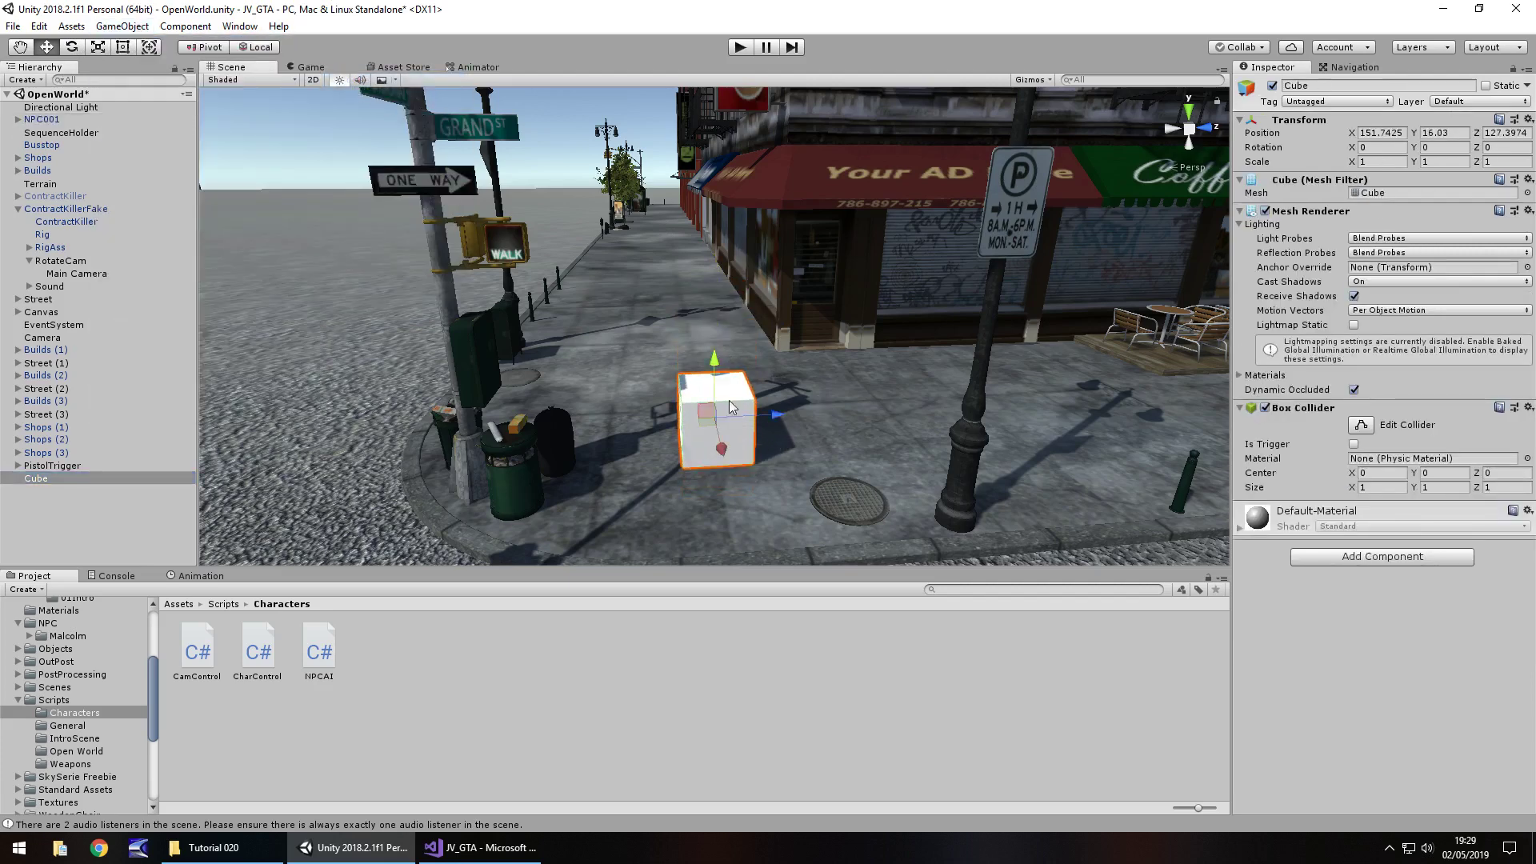
{"action": "left_click_drag", "start_coordinate": [722, 452], "coordinate": [734, 424]}
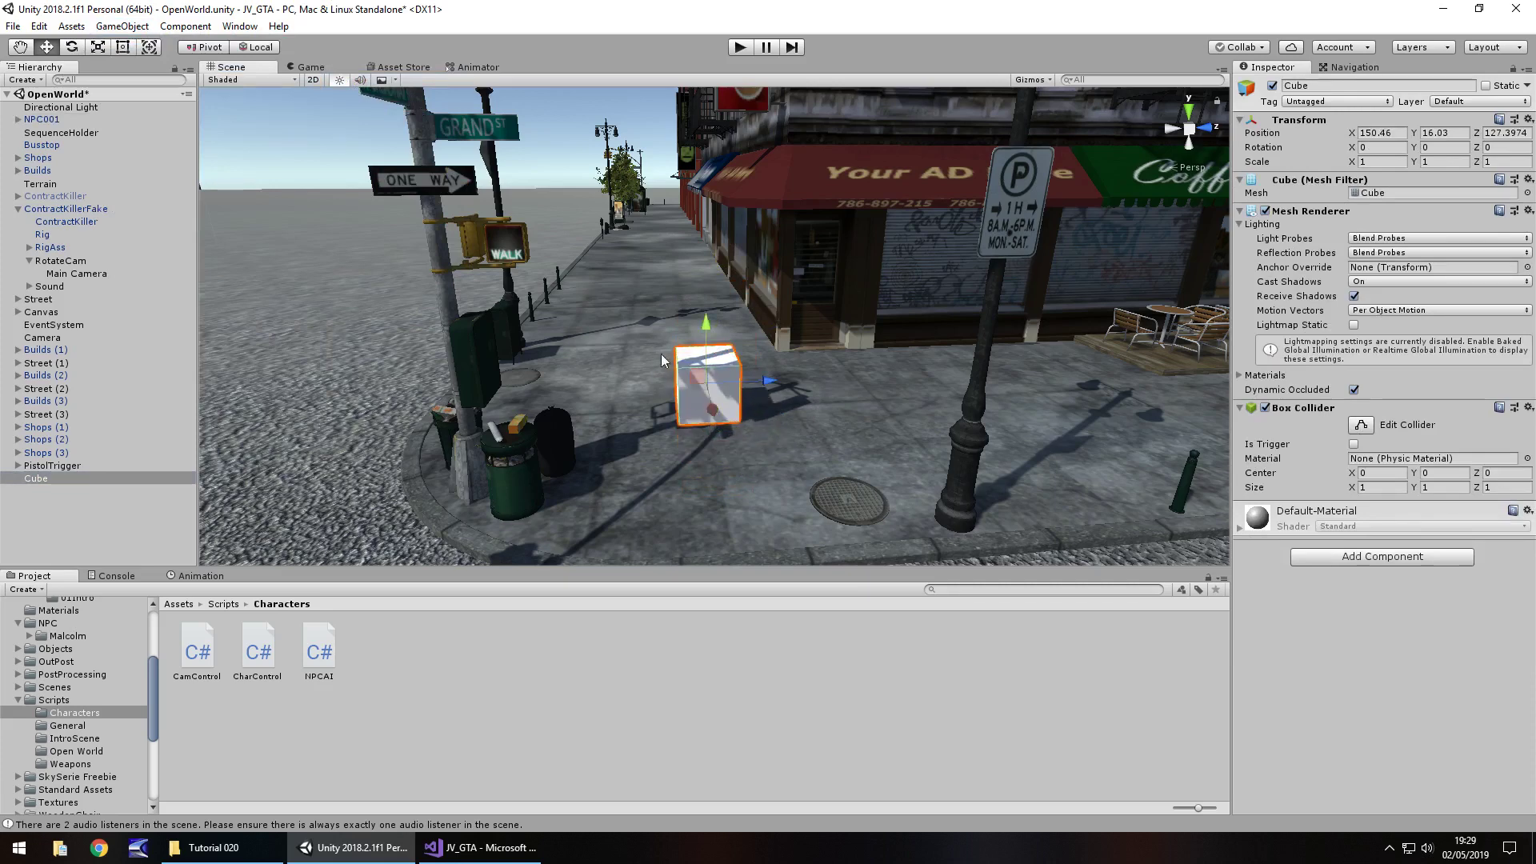
Step: Rename the cube to NPC001_Destination and place it just below NPC001 in the Hierarchy
{"action": "right_click", "coordinate": [40, 478]}
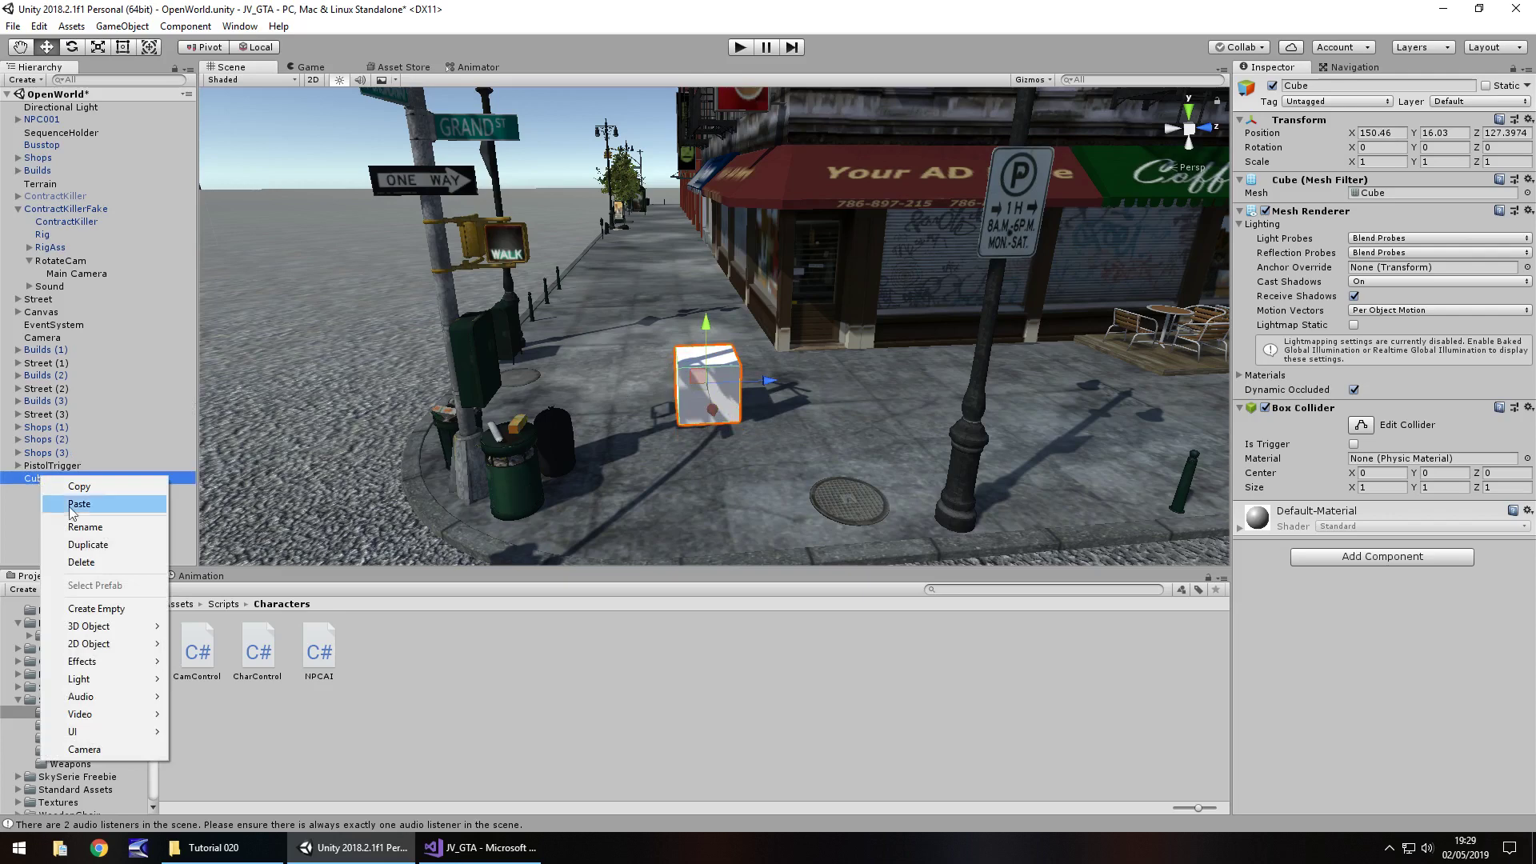
{"action": "left_click", "coordinate": [86, 527]}
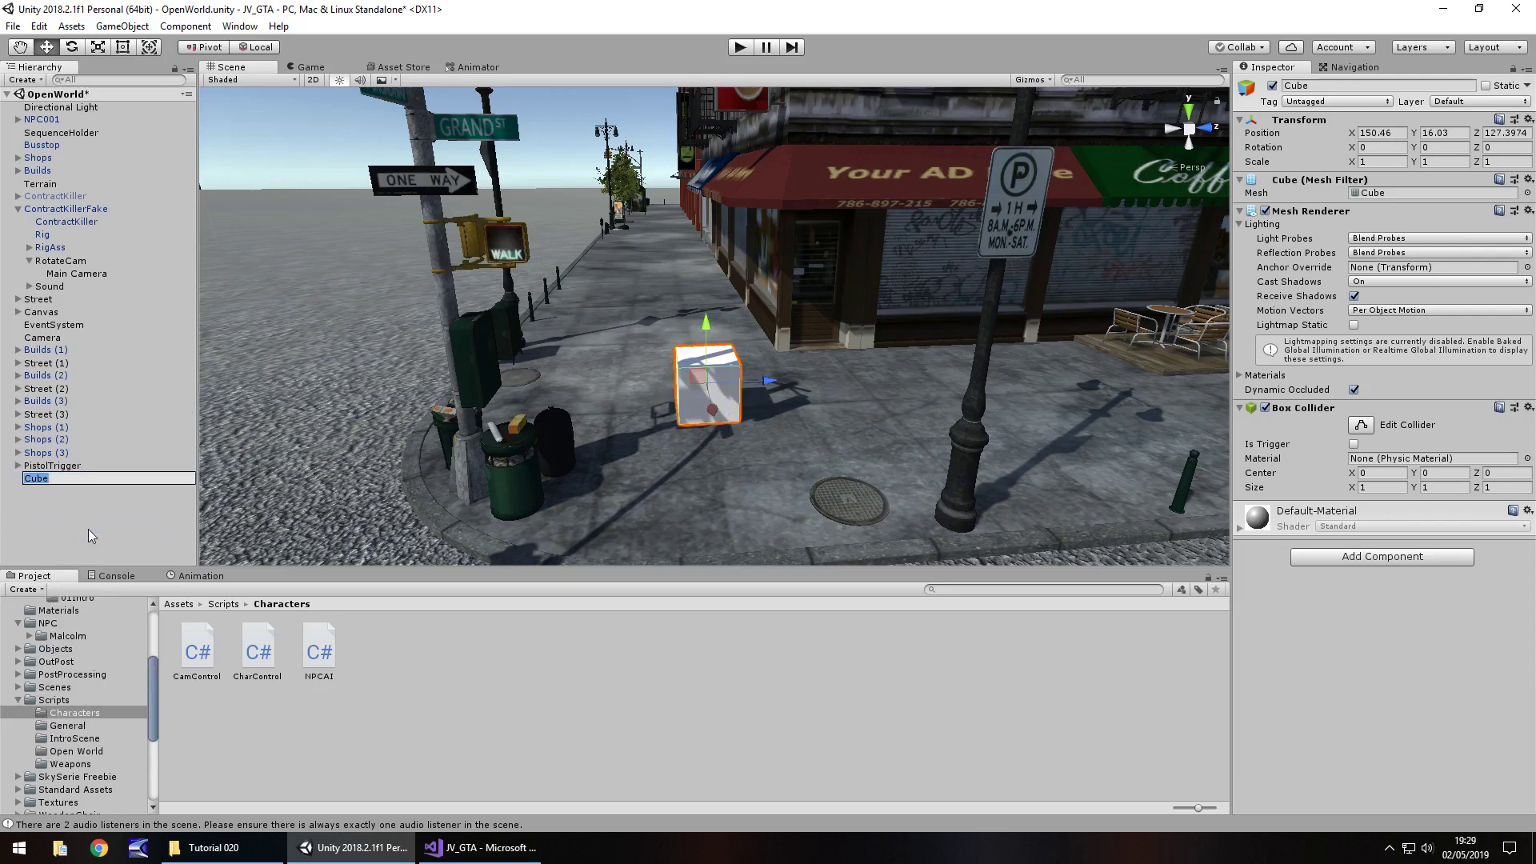
{"action": "type", "text": "NPC001_Destination"}
{"action": "key", "text": "Return"}
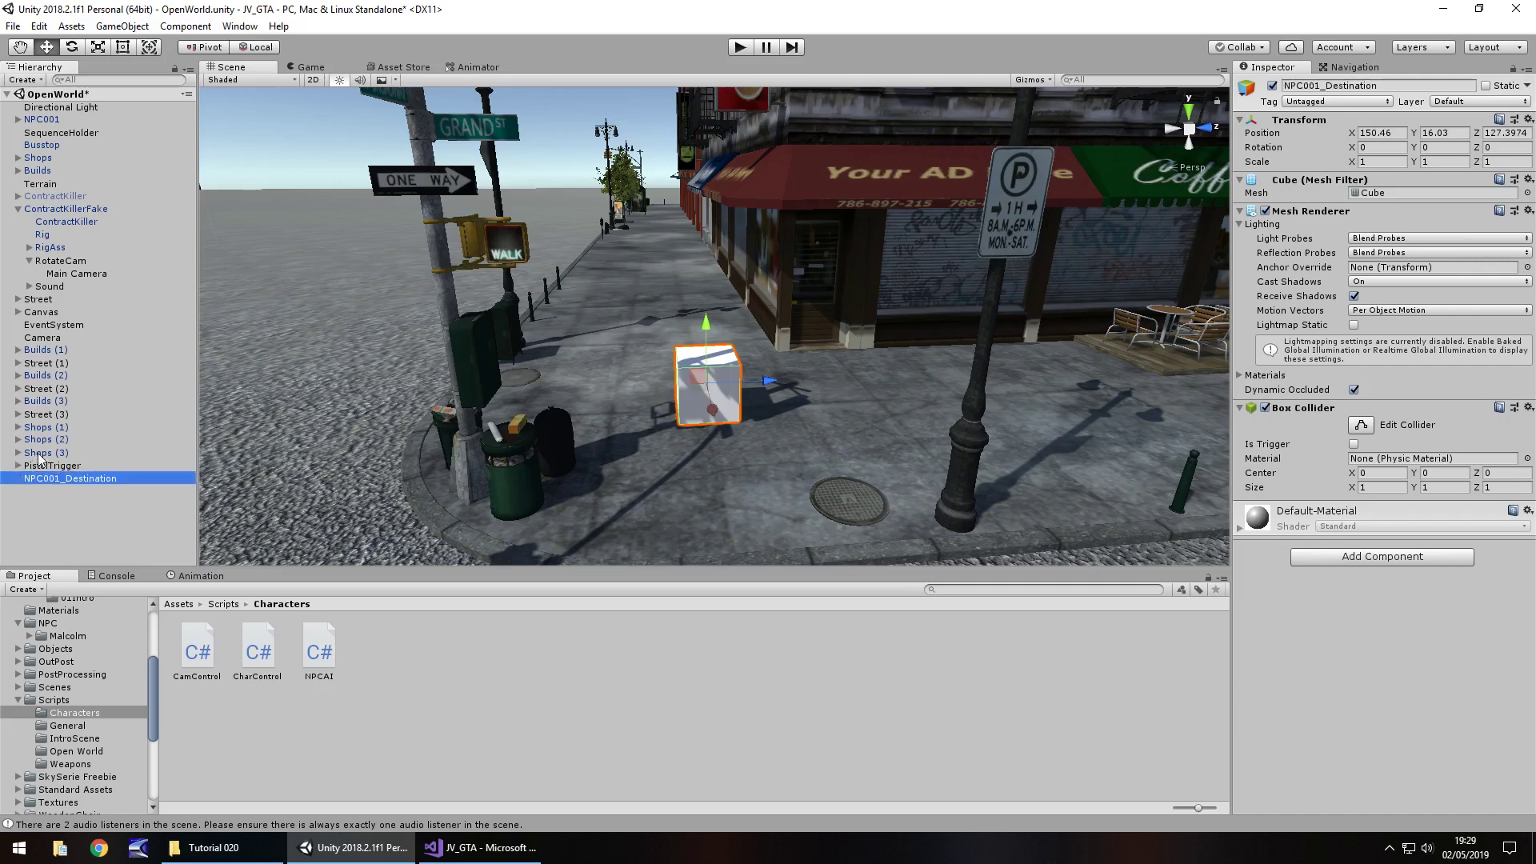
{"action": "left_click_drag", "start_coordinate": [53, 479], "coordinate": [64, 140]}
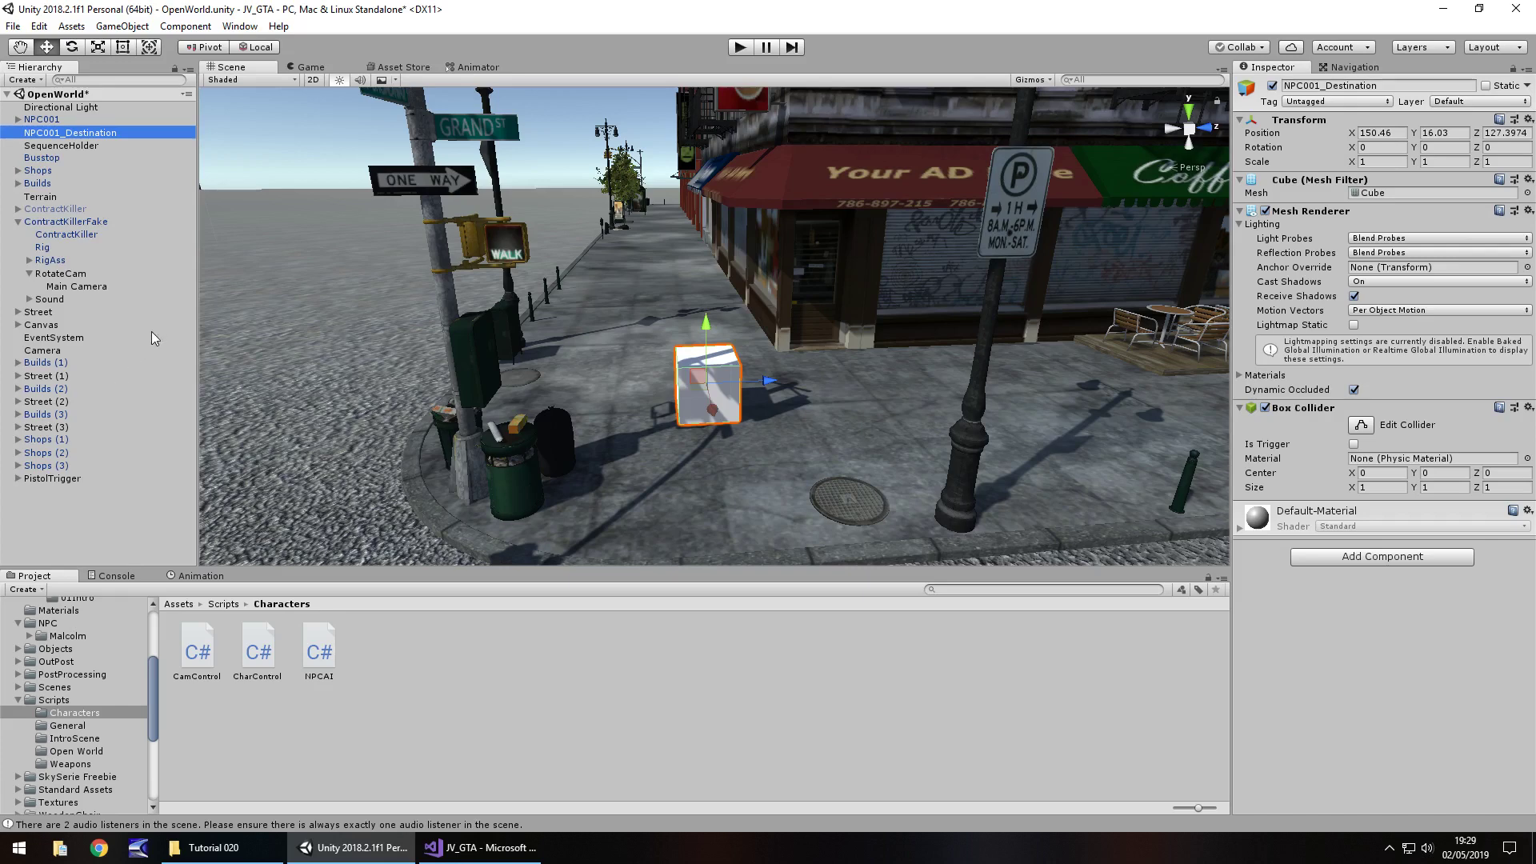
Step: Disable the cube's Mesh Renderer and drop NPC001_Destination into NPC001's NPCAI Desination Point slot
{"action": "left_click_drag", "start_coordinate": [704, 331], "coordinate": [705, 330]}
{"action": "left_click", "coordinate": [1266, 212]}
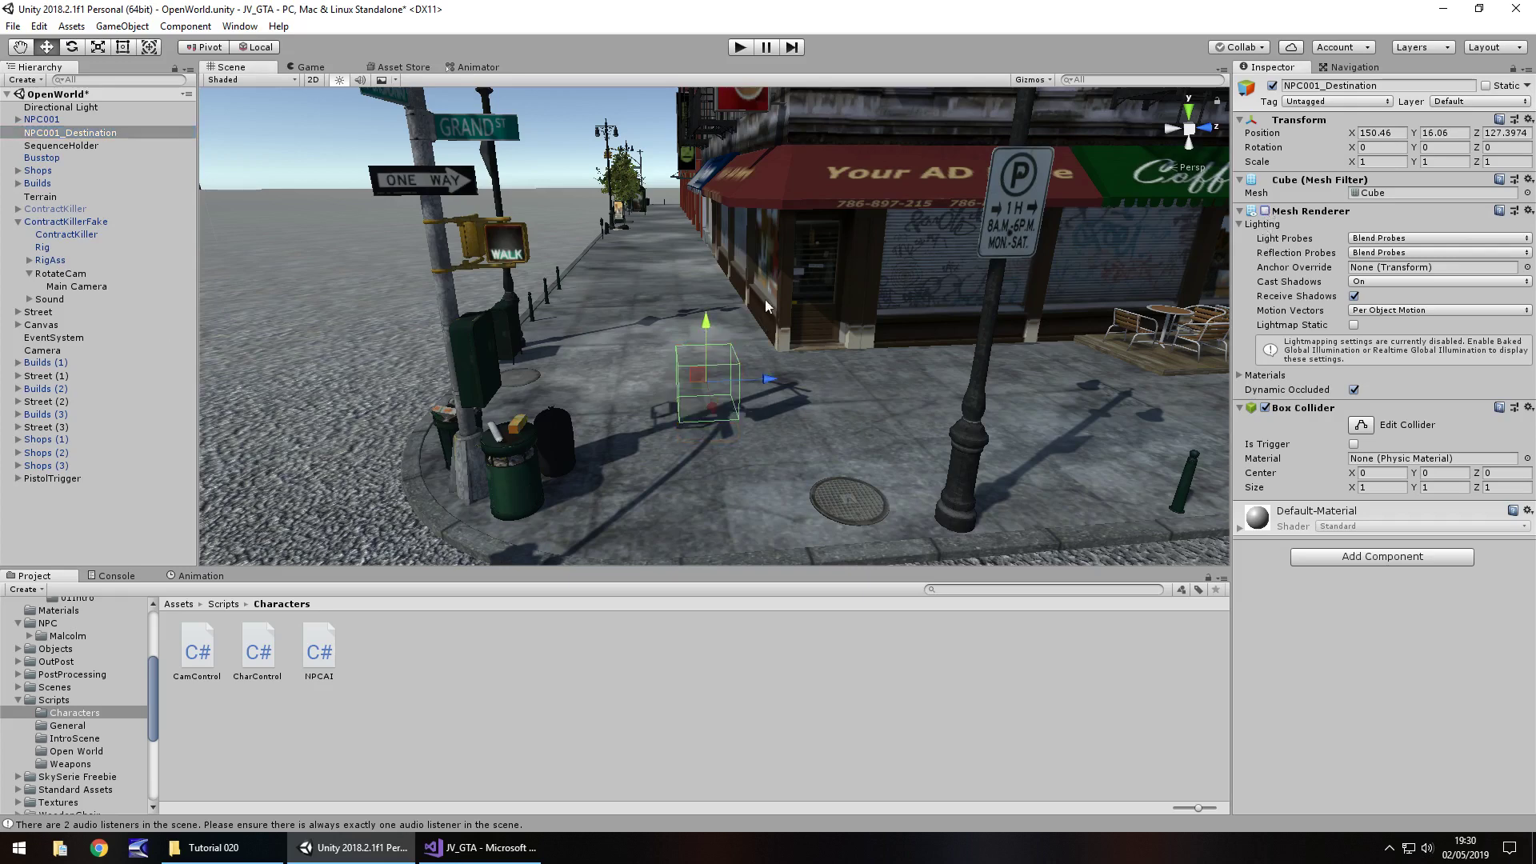
{"action": "left_click", "coordinate": [41, 119]}
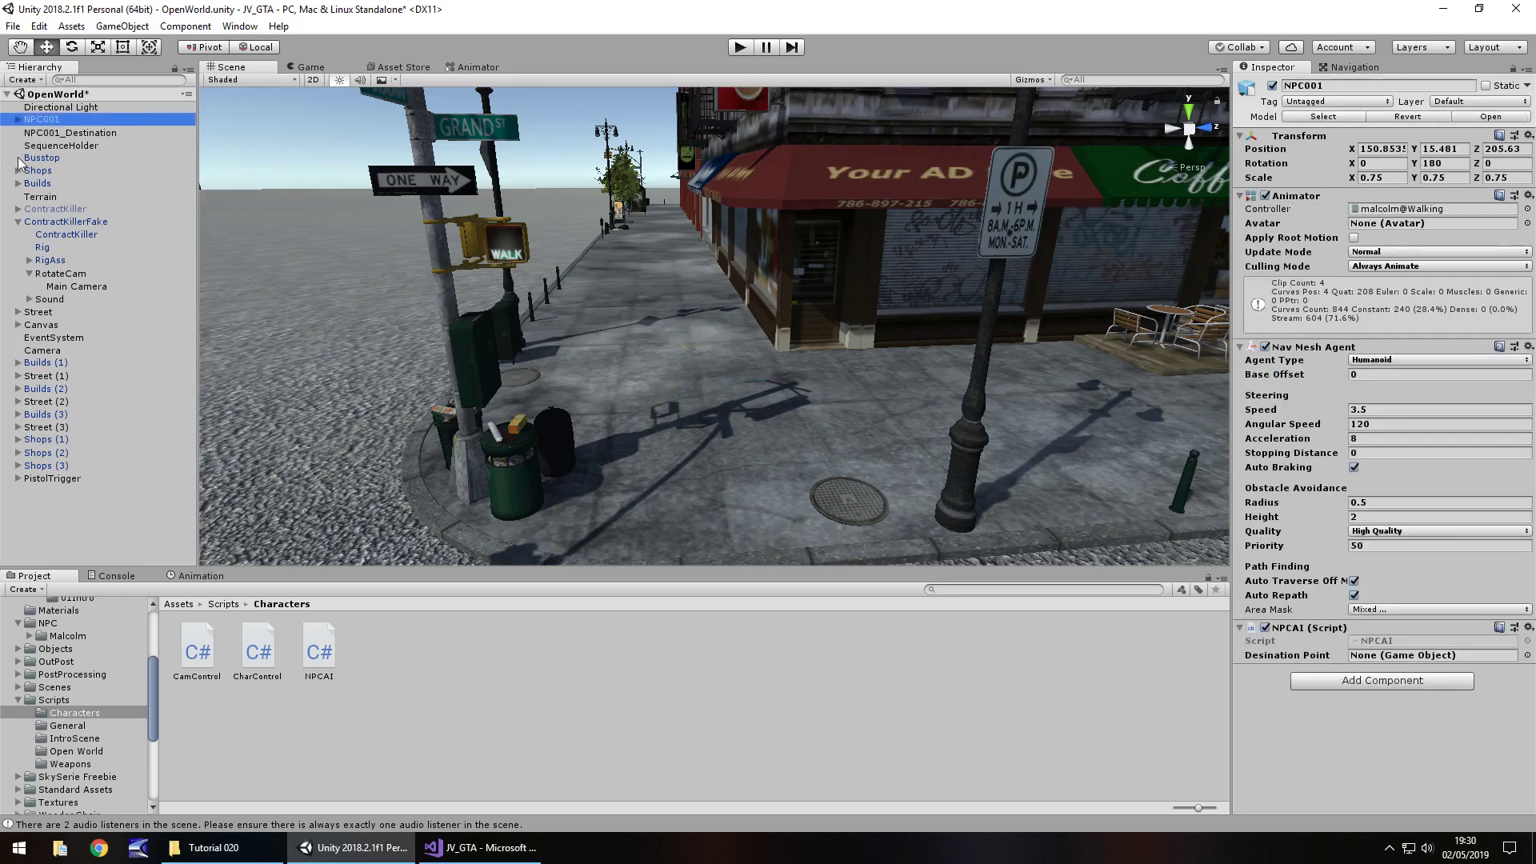
{"action": "left_click_drag", "start_coordinate": [48, 133], "coordinate": [1404, 664]}
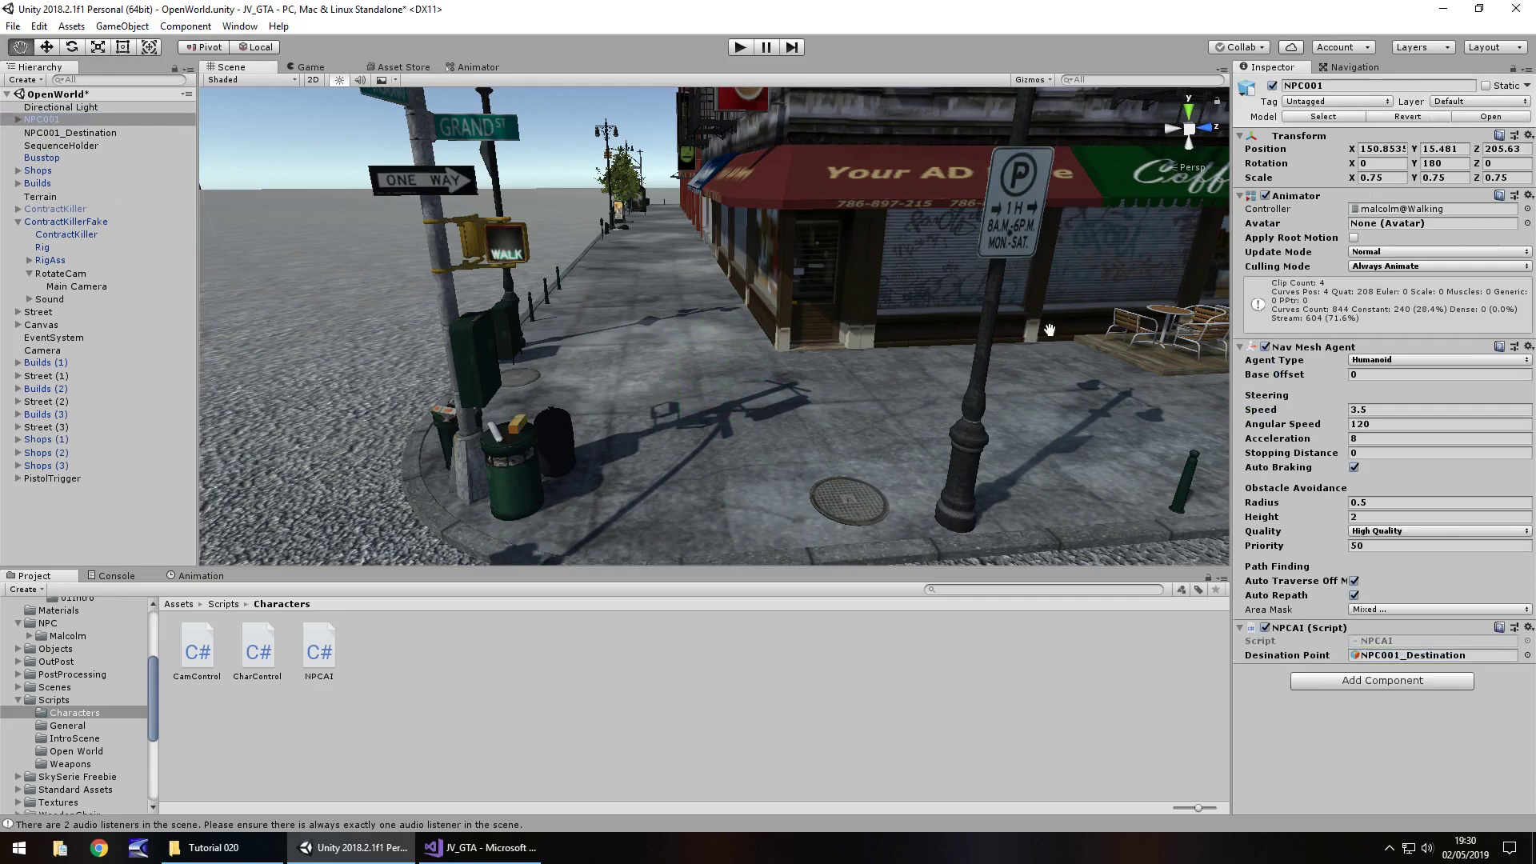
{"action": "right_click_drag", "start_coordinate": [1030, 336], "coordinate": [1225, 223]}
{"action": "right_click_drag", "start_coordinate": [703, 467], "coordinate": [708, 466]}
{"action": "key", "text": "d"}
{"action": "middle_click_drag", "start_coordinate": [1145, 334], "coordinate": [556, 331]}
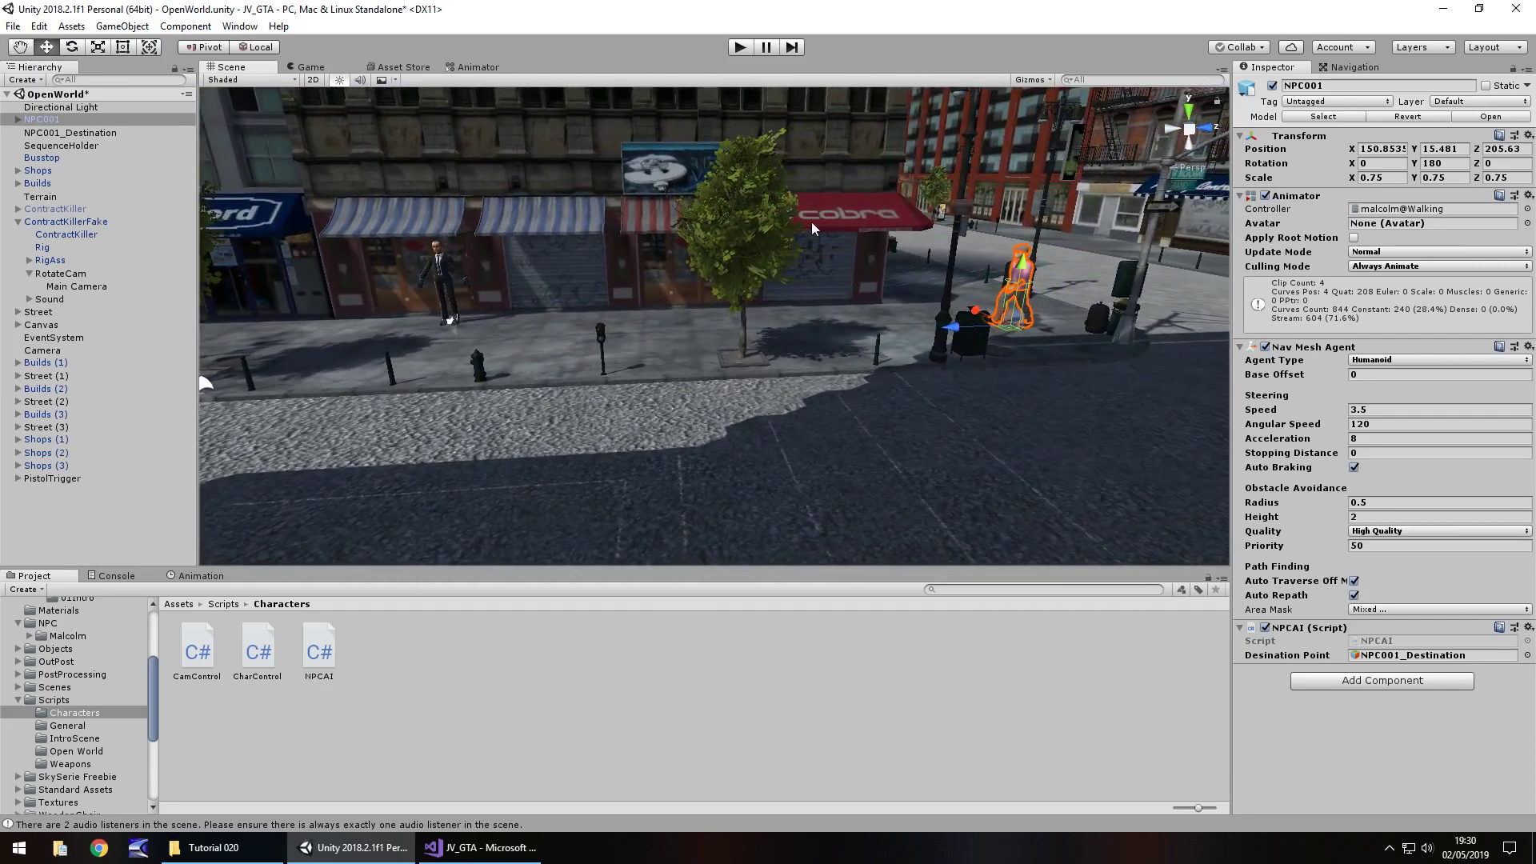
Step: Enter play mode and keep NPC001 framed in the Scene view as it walks past the bus shelter
{"action": "left_click", "coordinate": [741, 48]}
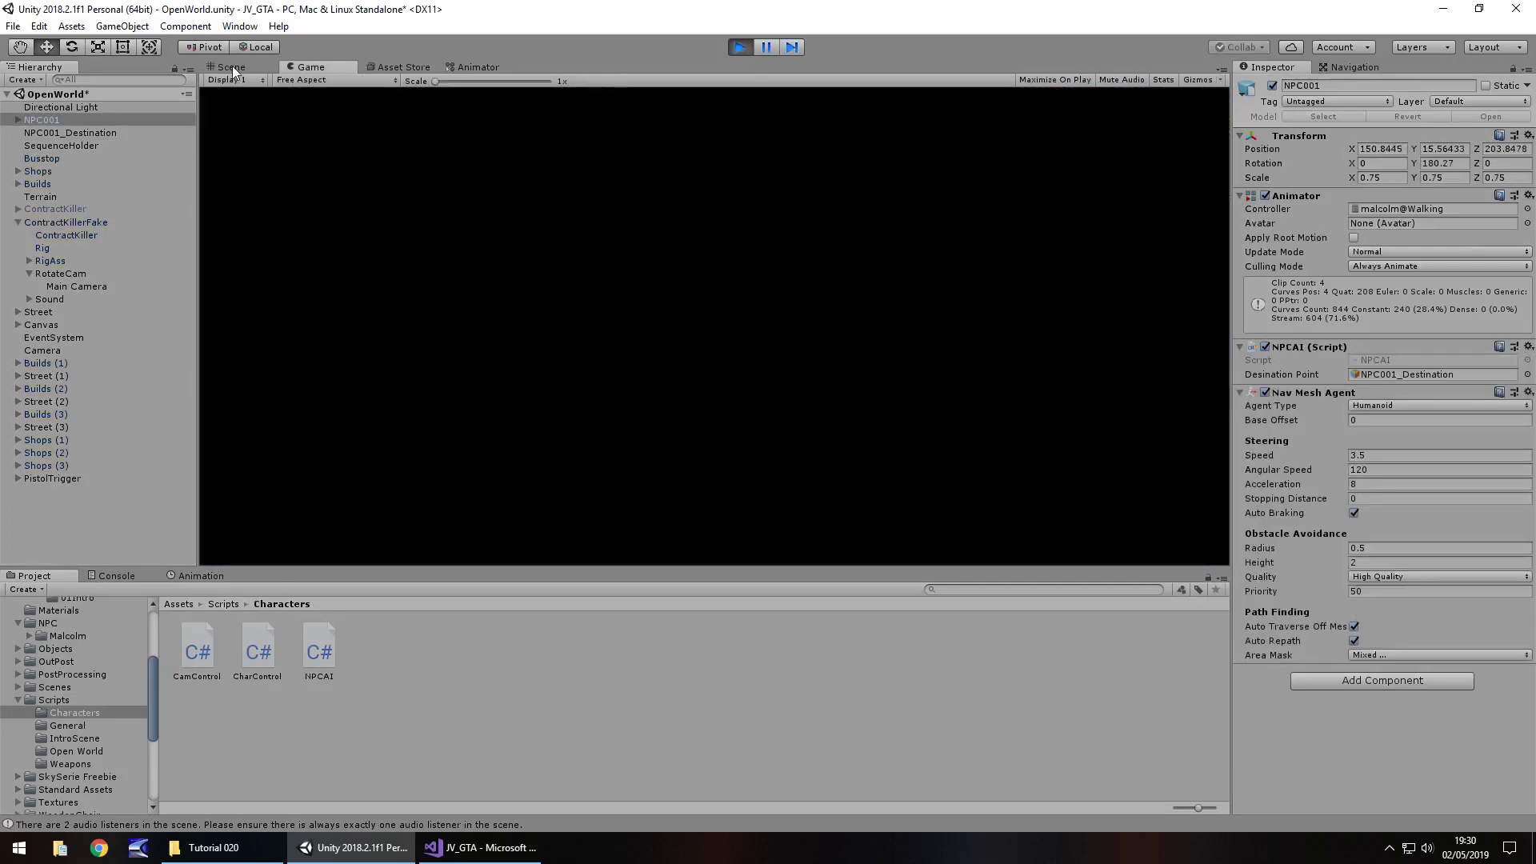
{"action": "left_click", "coordinate": [232, 67]}
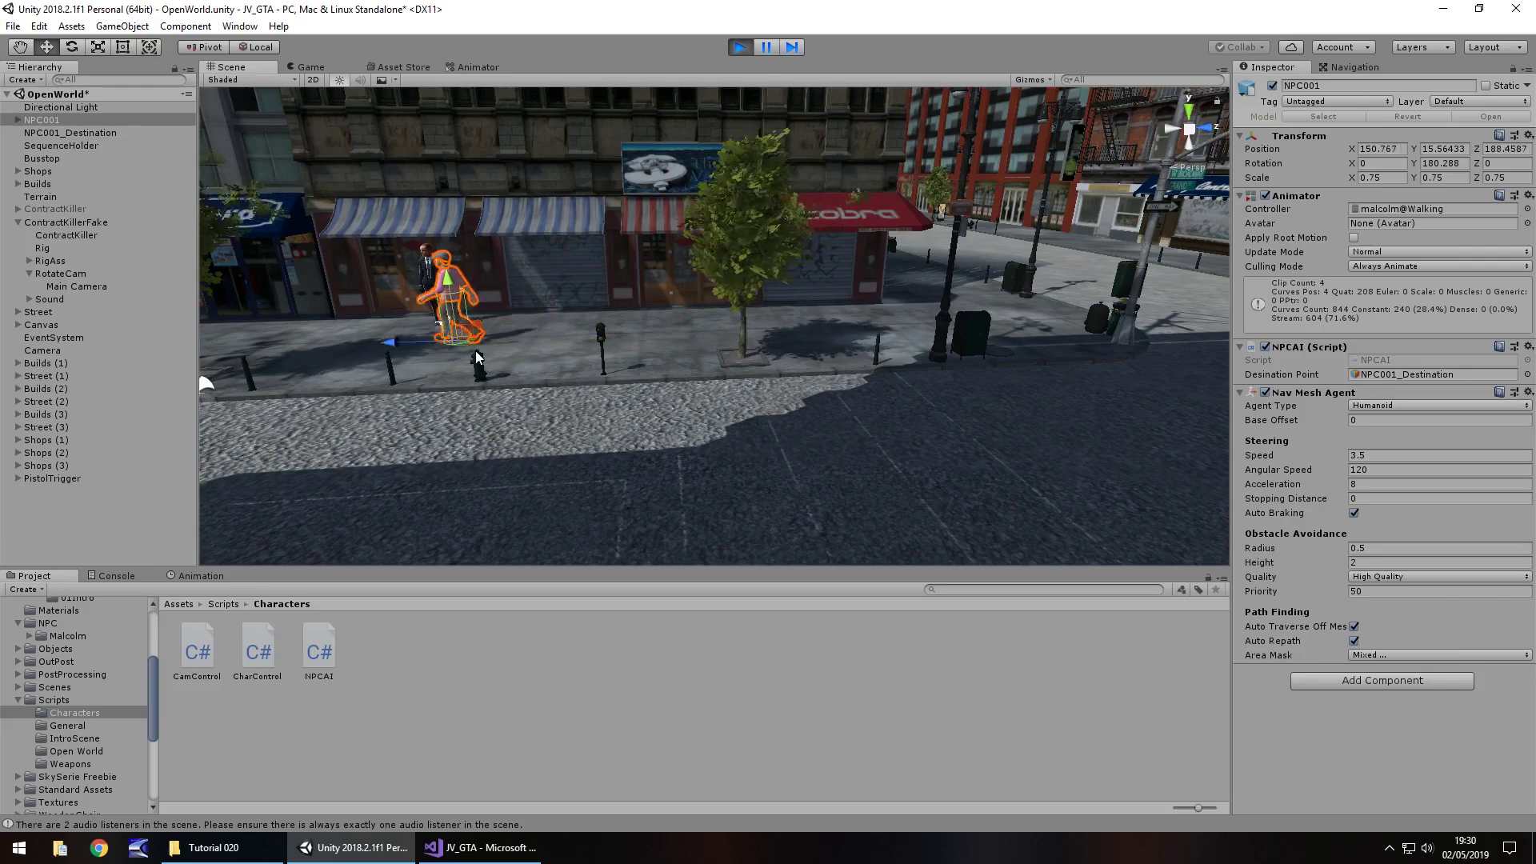
{"action": "key", "text": "f"}
{"action": "key", "text": "f"}
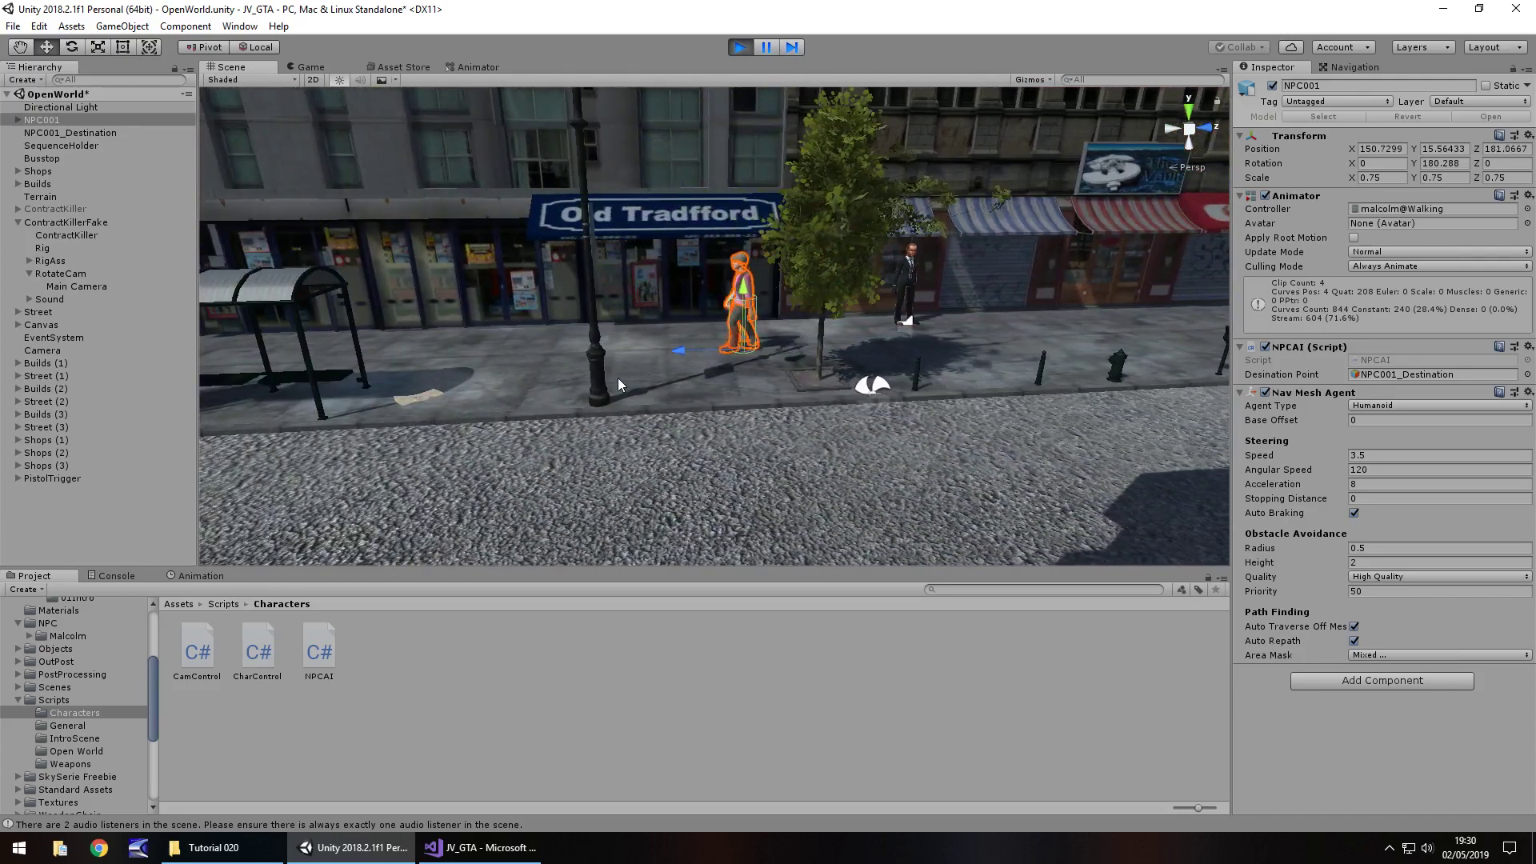
{"action": "key", "text": "f"}
{"action": "key", "text": "f"}
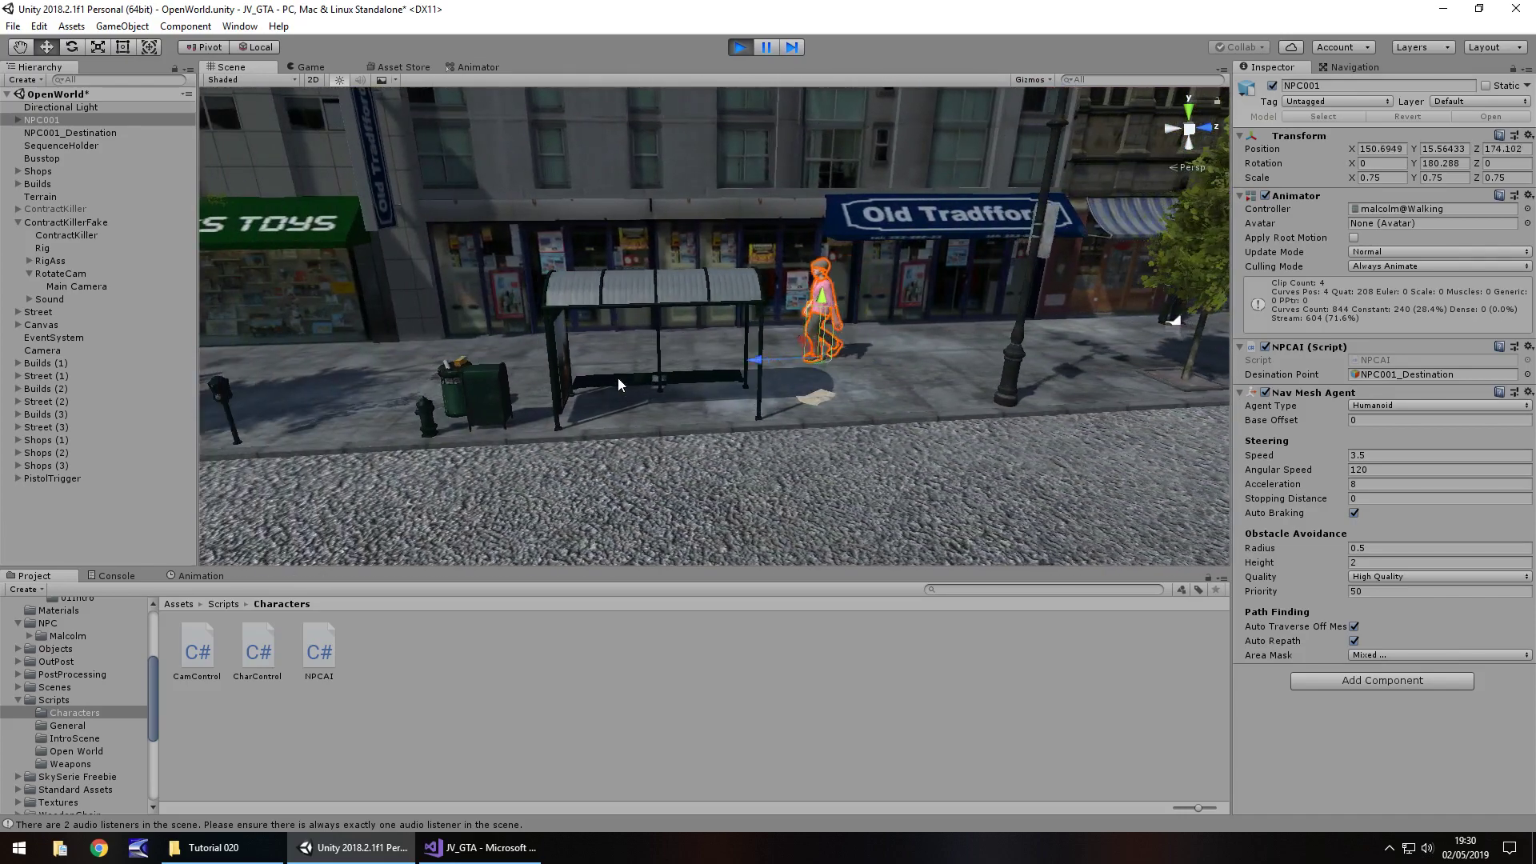
{"action": "key", "text": "f"}
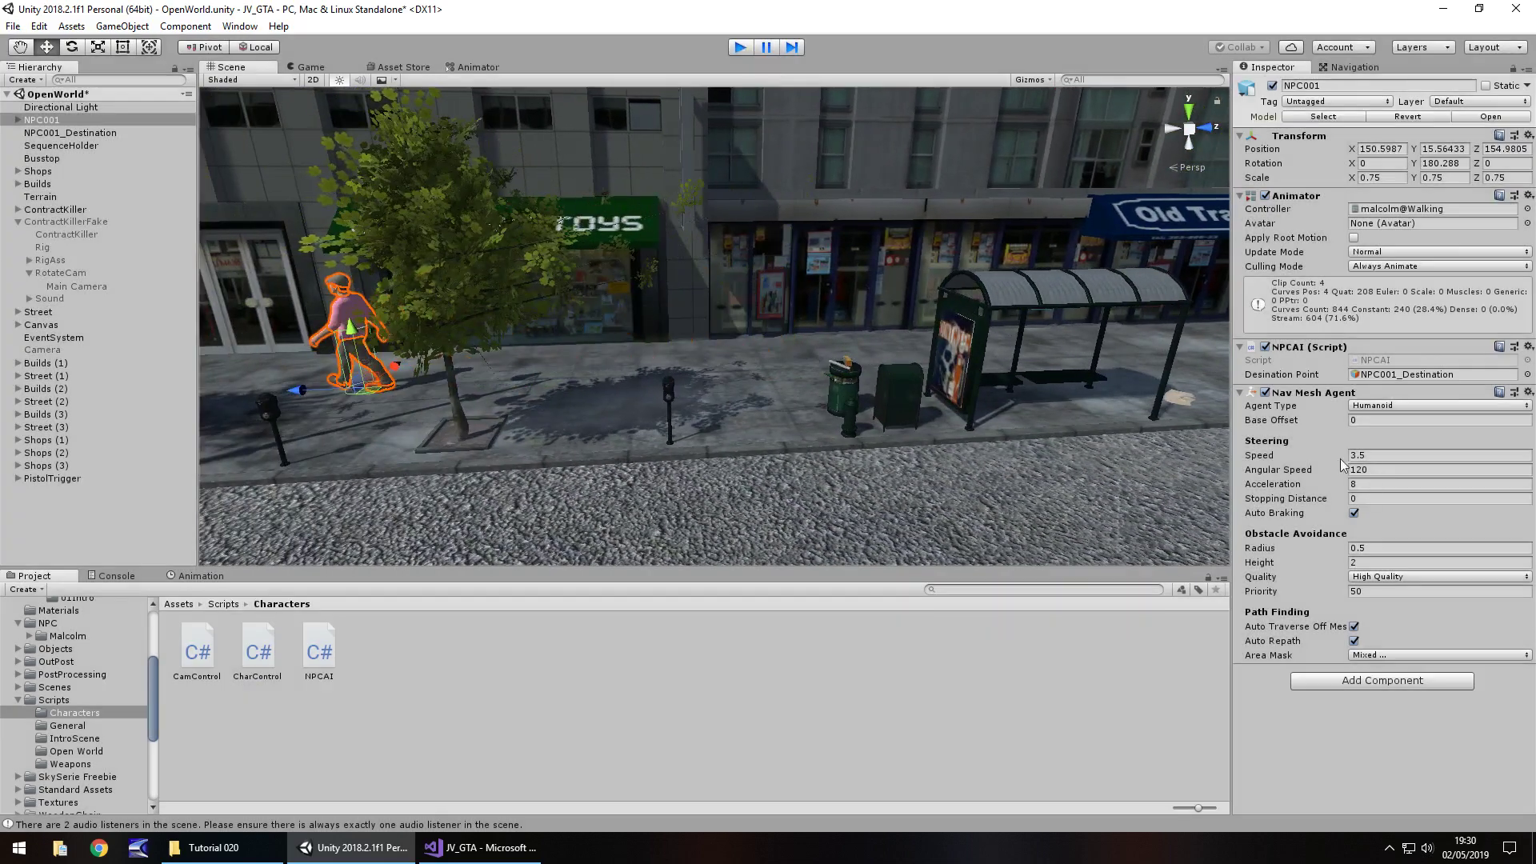
Step: Set NPC001's Nav Mesh Agent Speed to 3 and test-run the walk in play mode
{"action": "key", "text": "ctrl+p"}
{"action": "left_click", "coordinate": [1384, 454]}
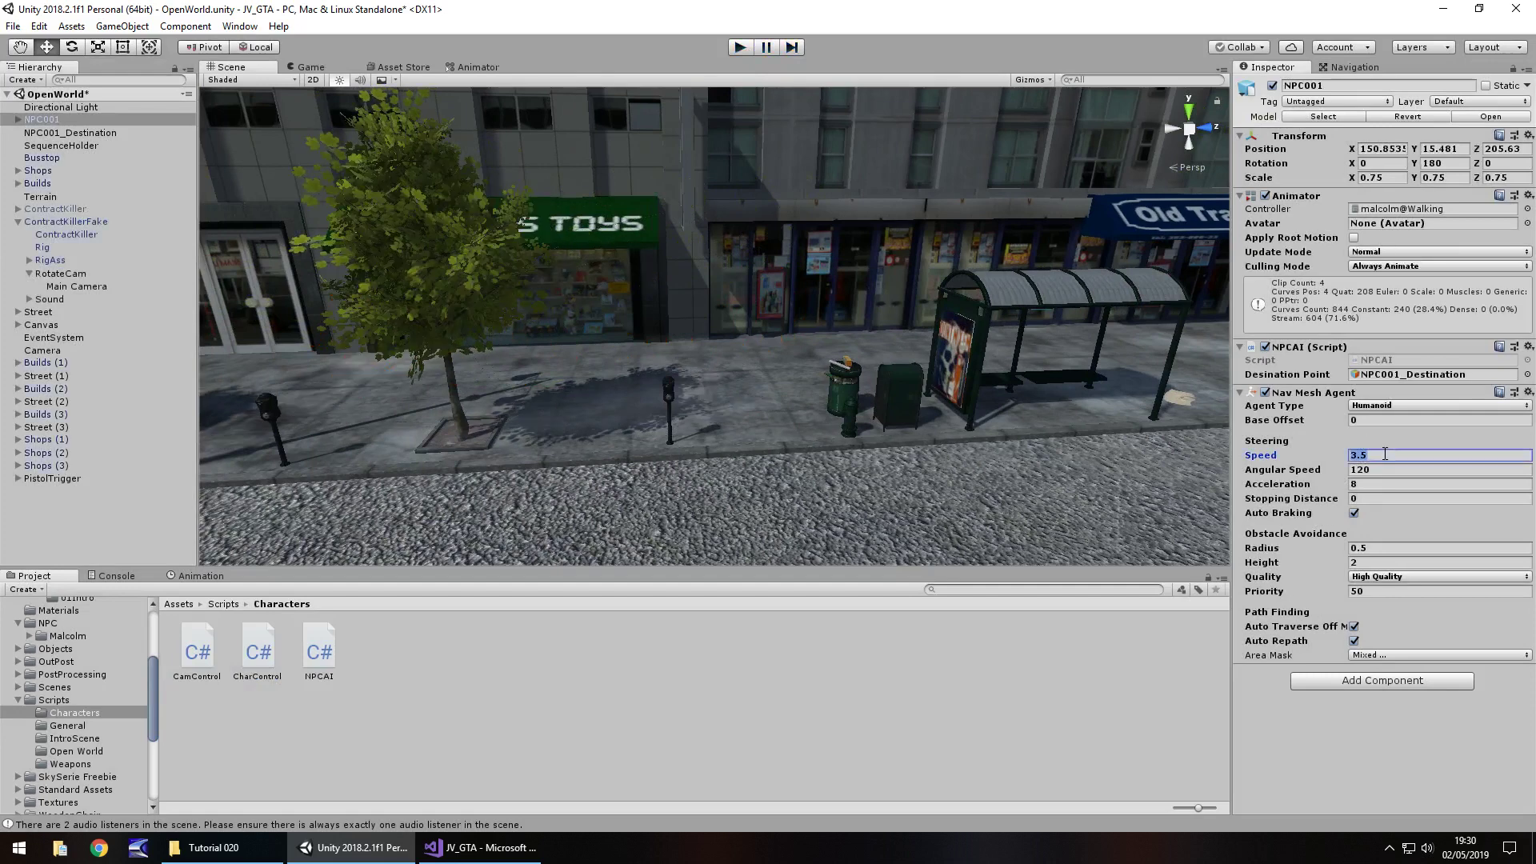
{"action": "type", "text": "3"}
{"action": "left_click", "coordinate": [739, 47]}
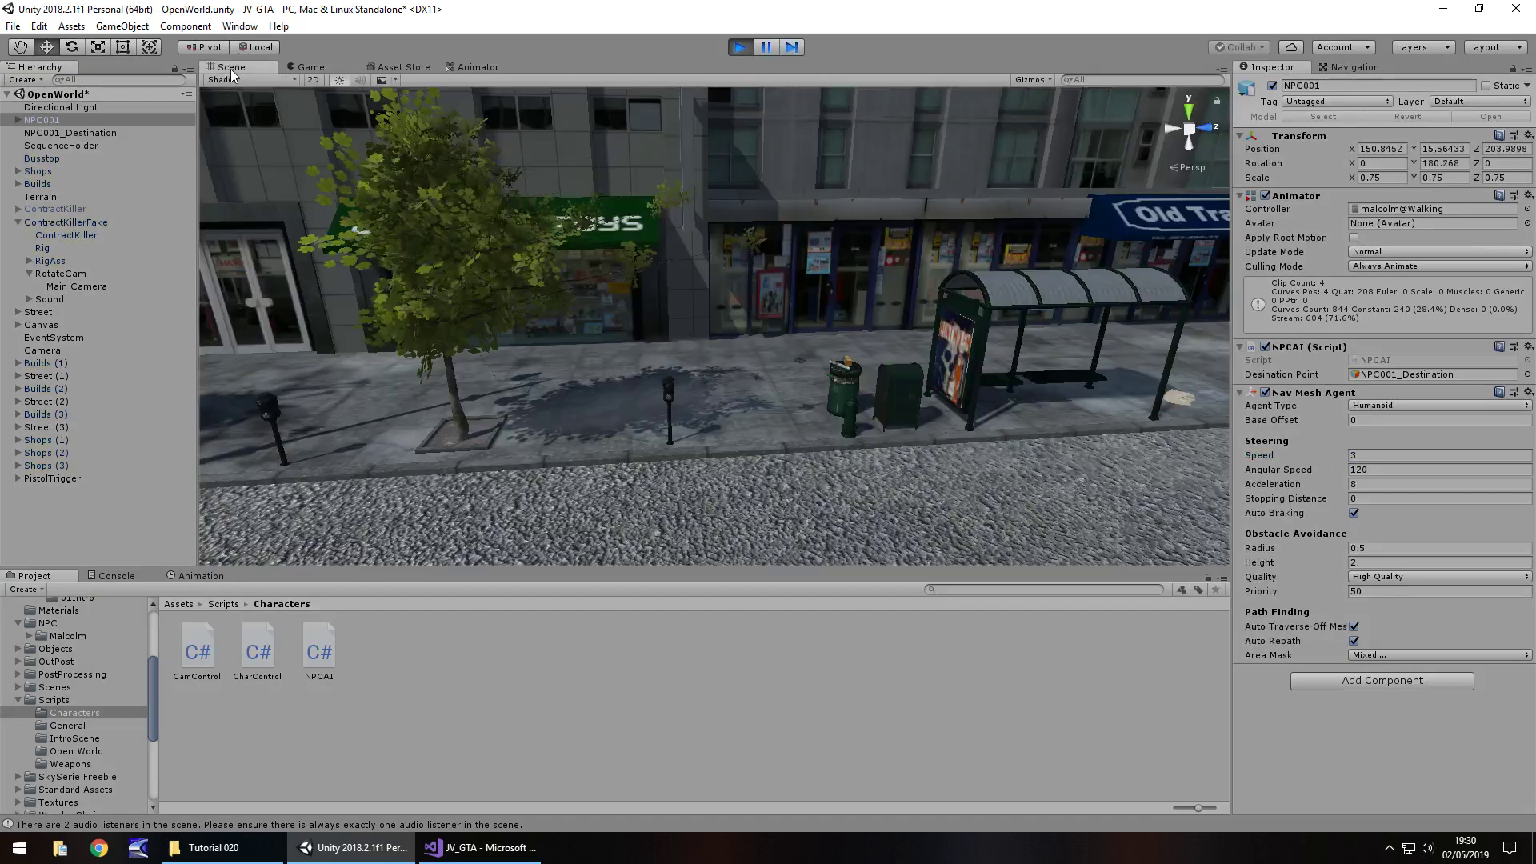
{"action": "key", "text": "f"}
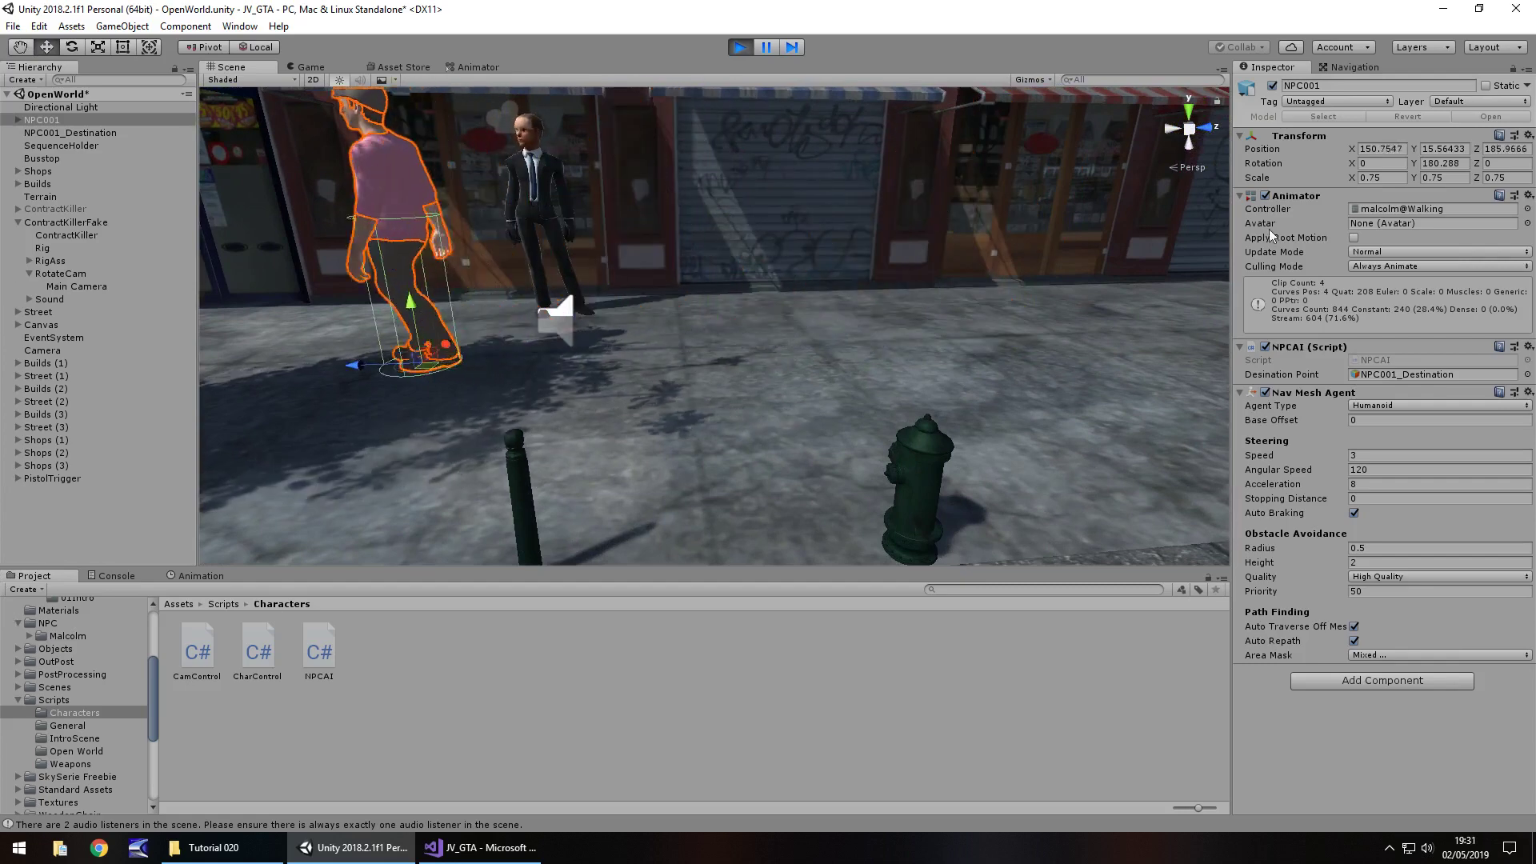
{"action": "left_click", "coordinate": [739, 47]}
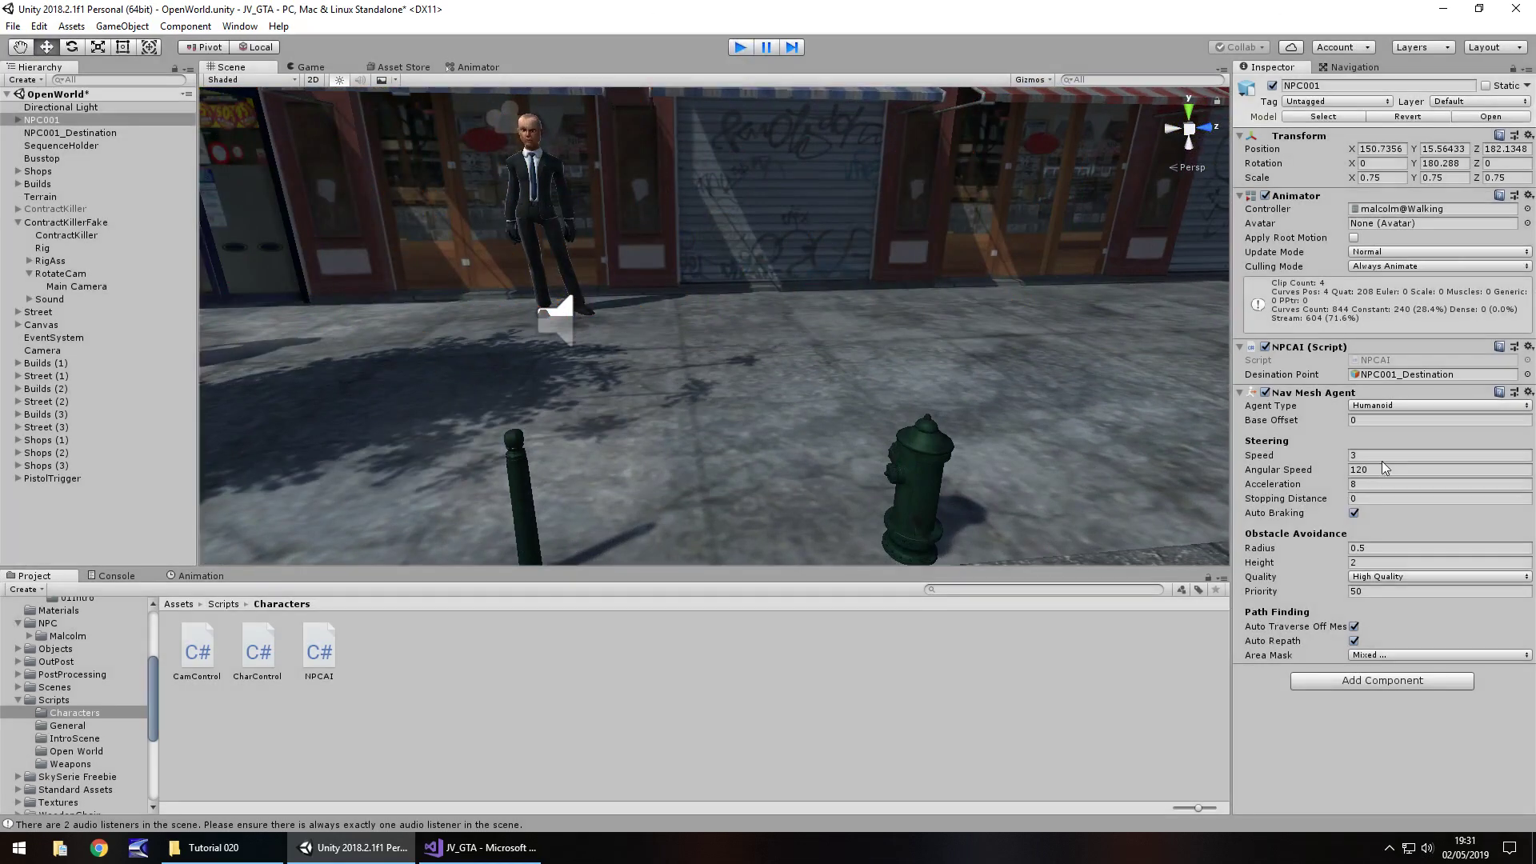
{"action": "left_click", "coordinate": [1385, 455]}
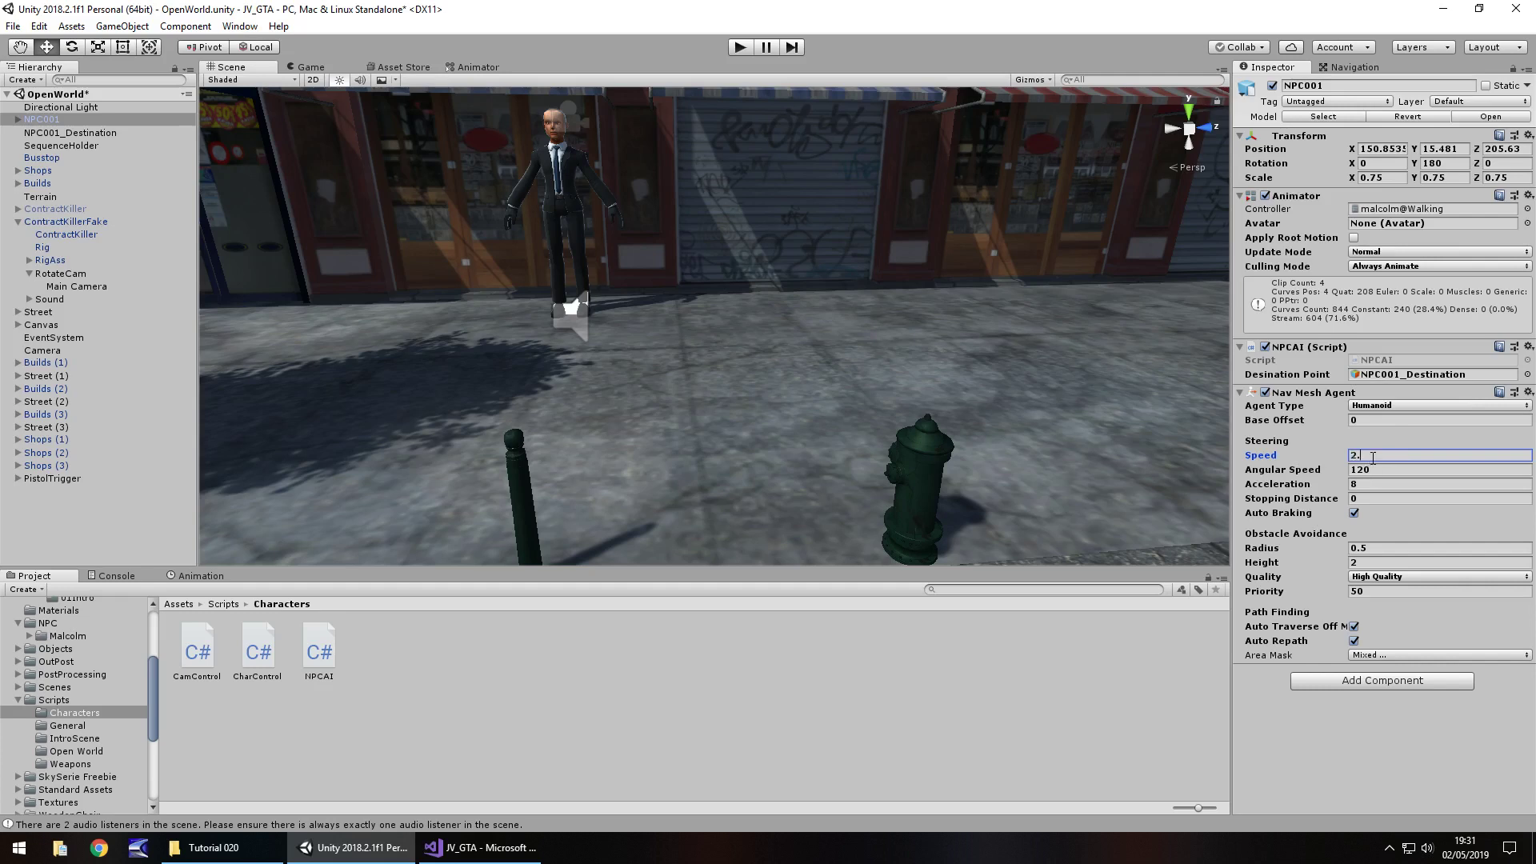
Step: Test-run NPC001's walk at speed 2.8, framing it in the Scene view
{"action": "left_click", "coordinate": [740, 47]}
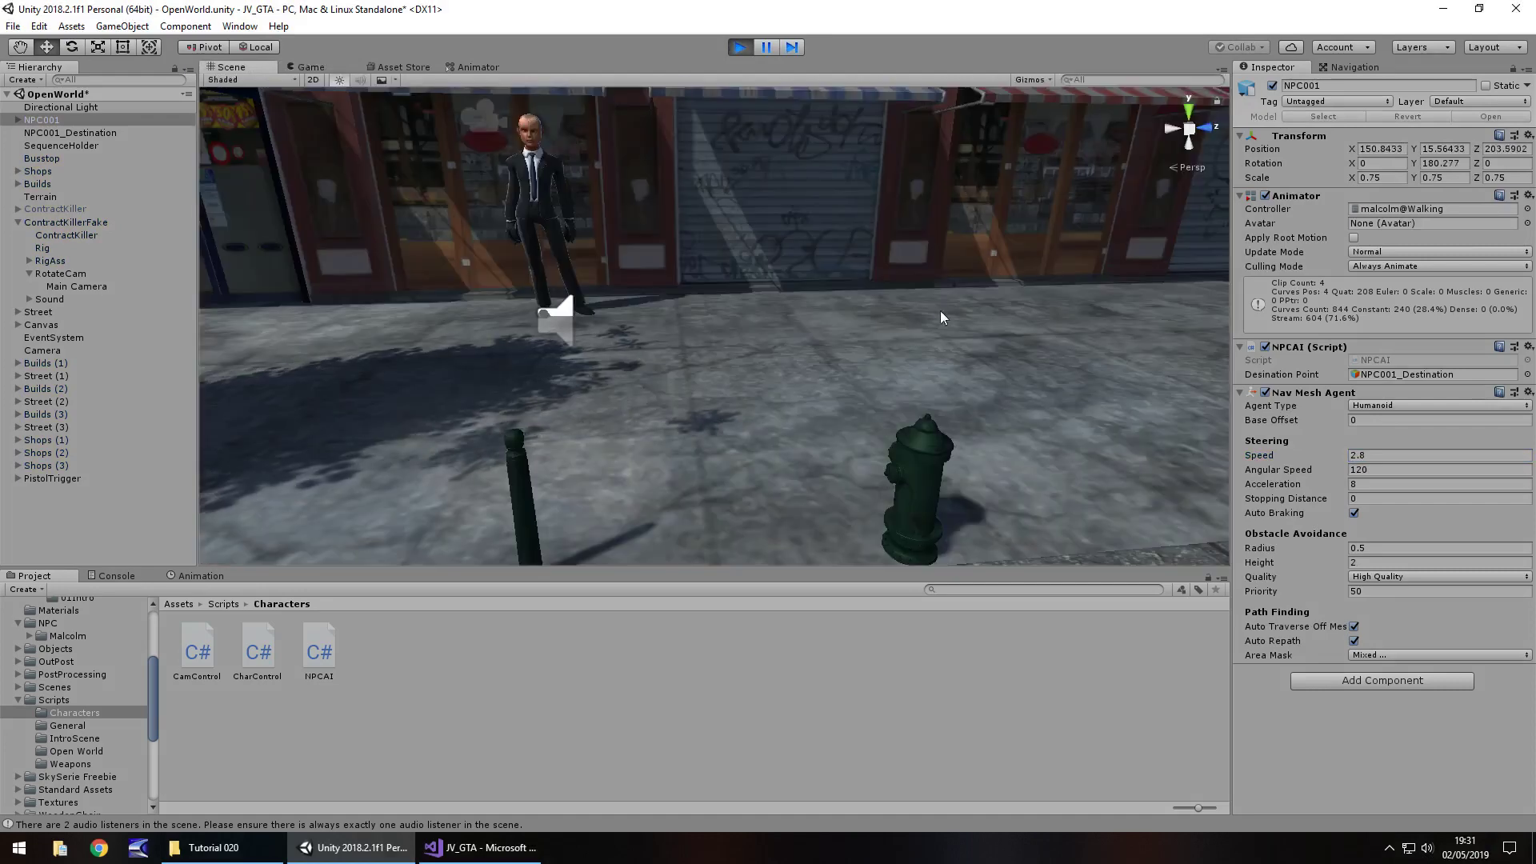
{"action": "middle_click_drag", "start_coordinate": [560, 320], "coordinate": [357, 311]}
{"action": "key", "text": "f"}
{"action": "key", "text": "f"}
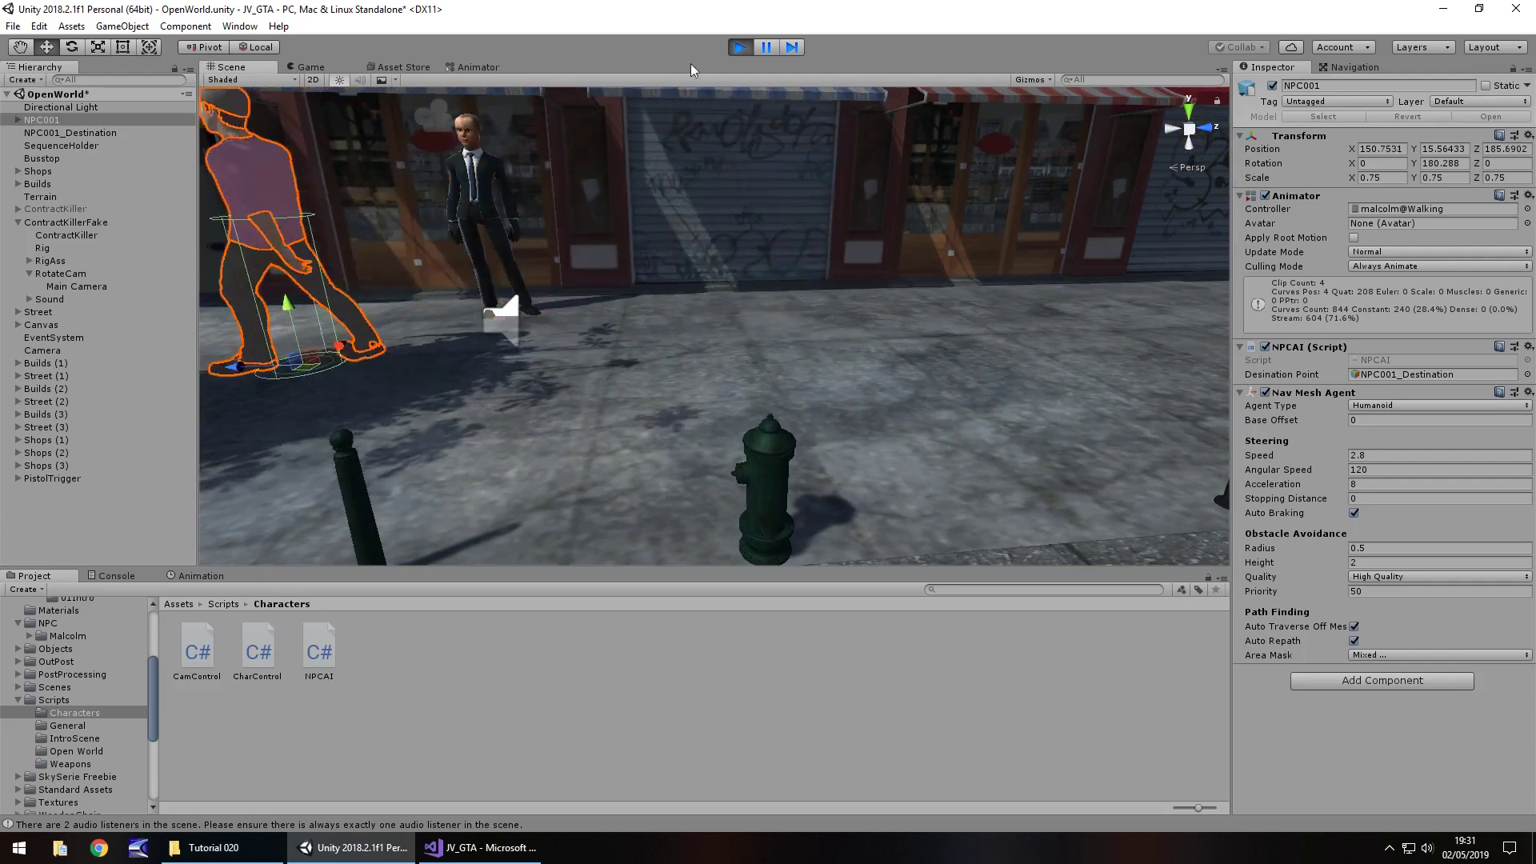
{"action": "left_click", "coordinate": [740, 47]}
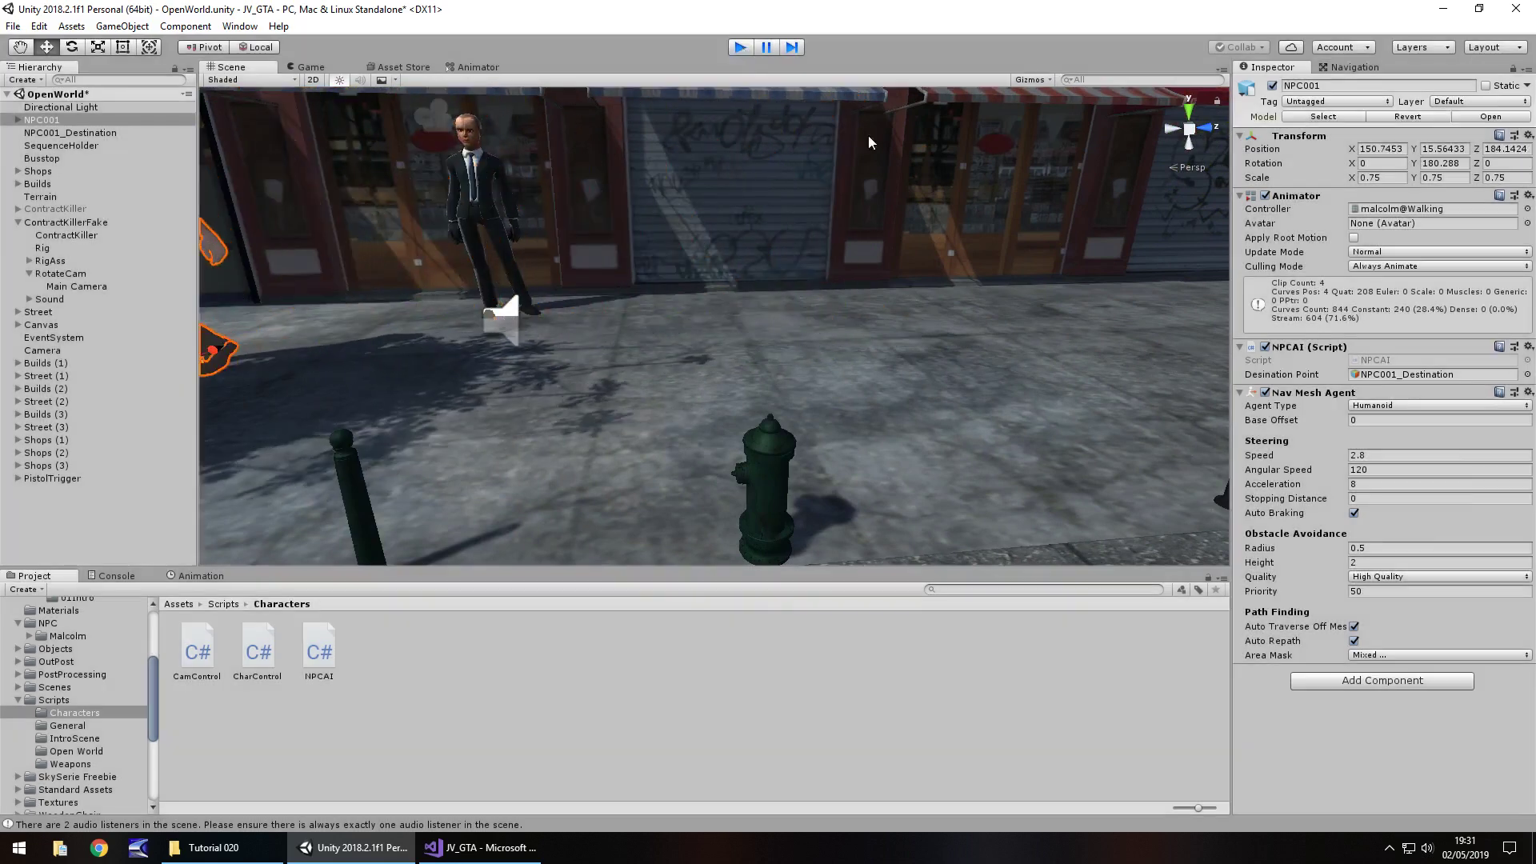
Step: Change the Nav Mesh Agent Speed to 2.5 and follow NPC001 walking down the sidewalk
{"action": "left_click", "coordinate": [1376, 455]}
{"action": "type", "text": "2.5"}
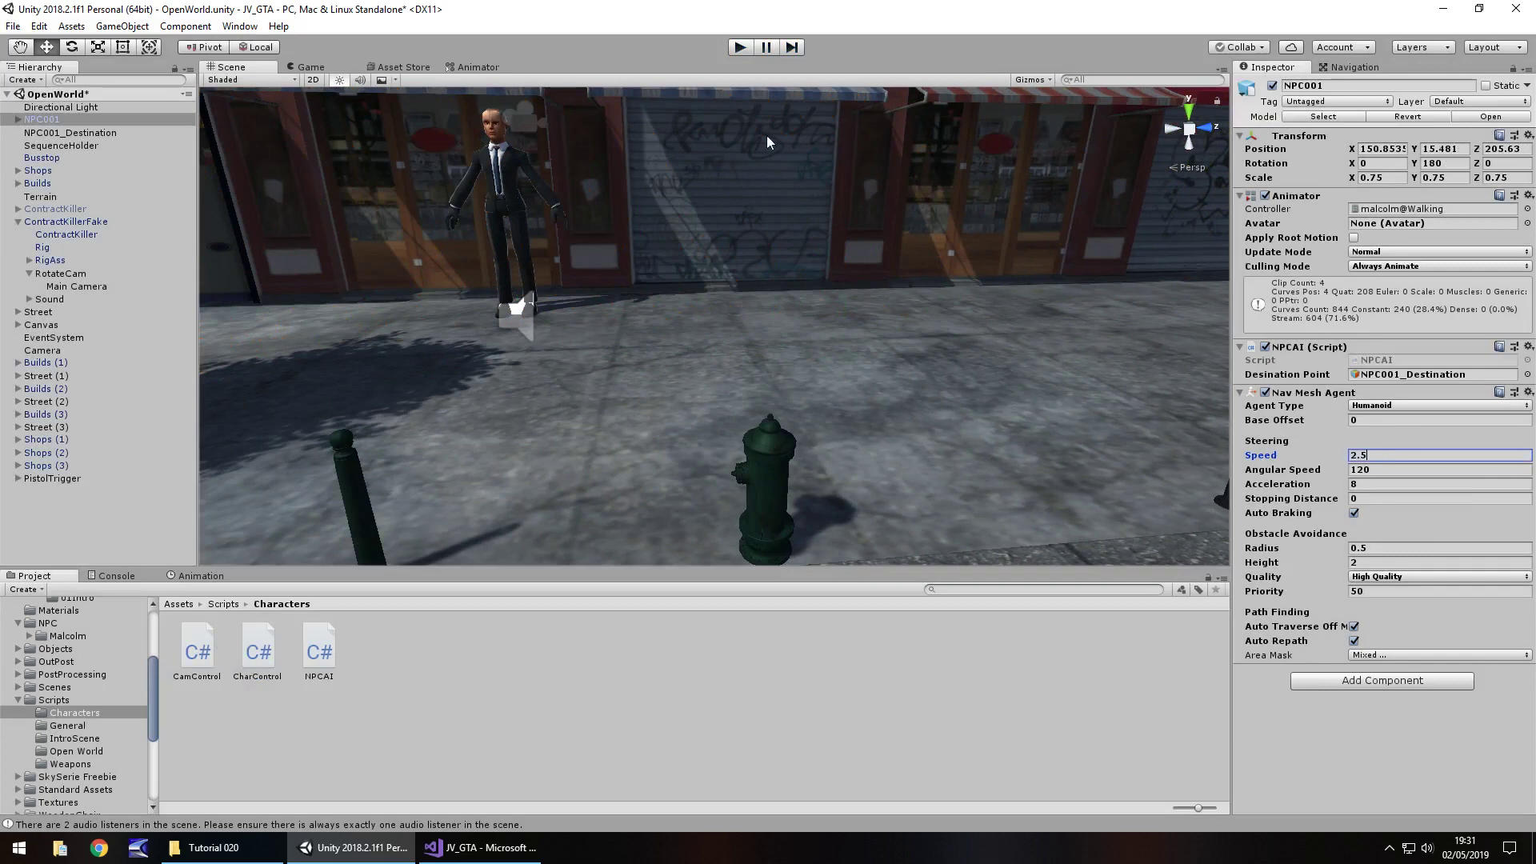
{"action": "left_click", "coordinate": [740, 47]}
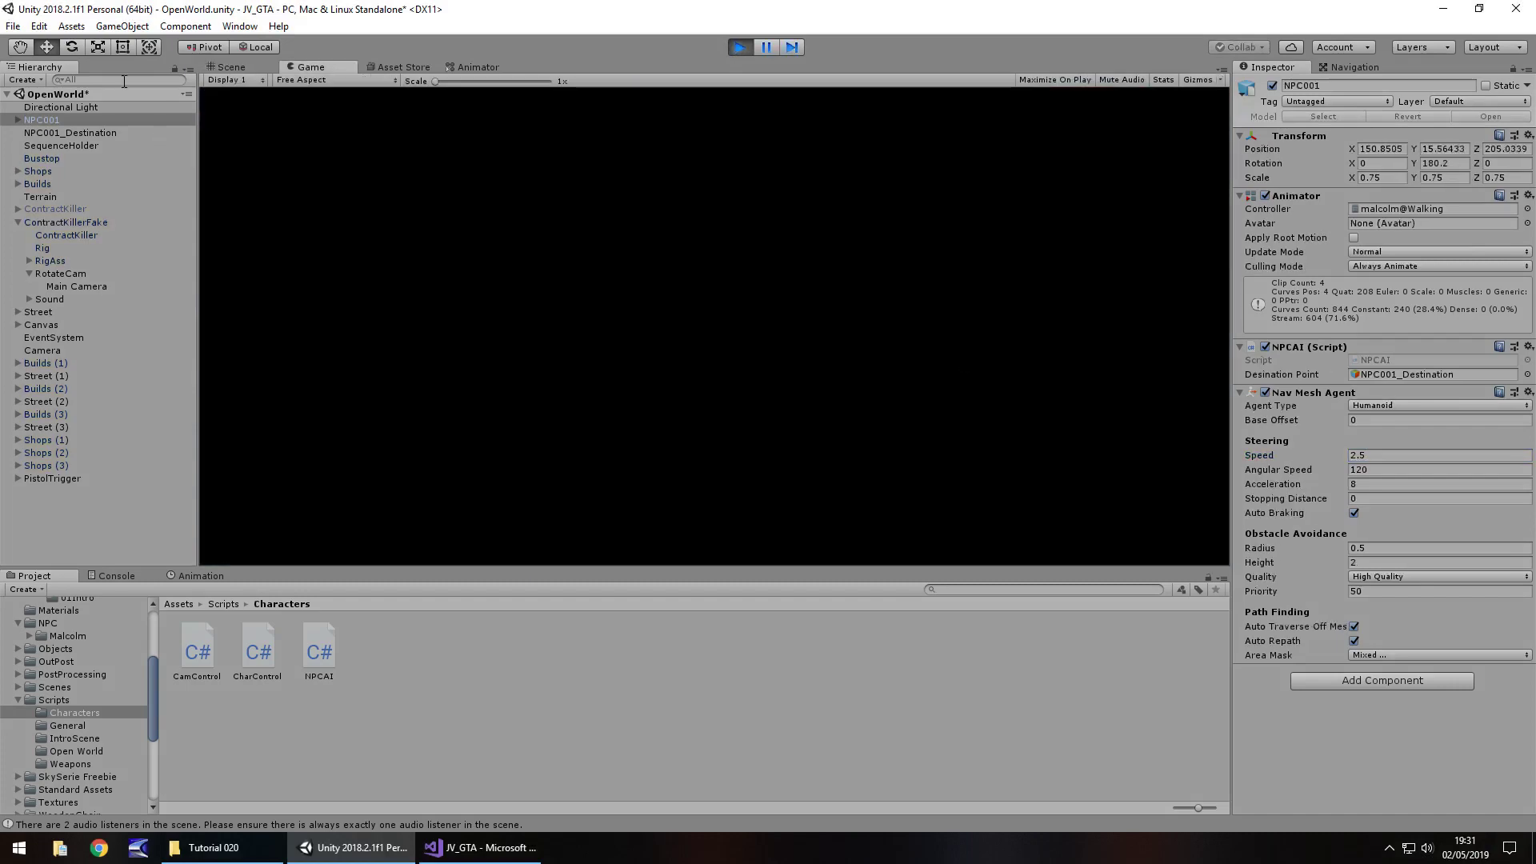
{"action": "key", "text": "f"}
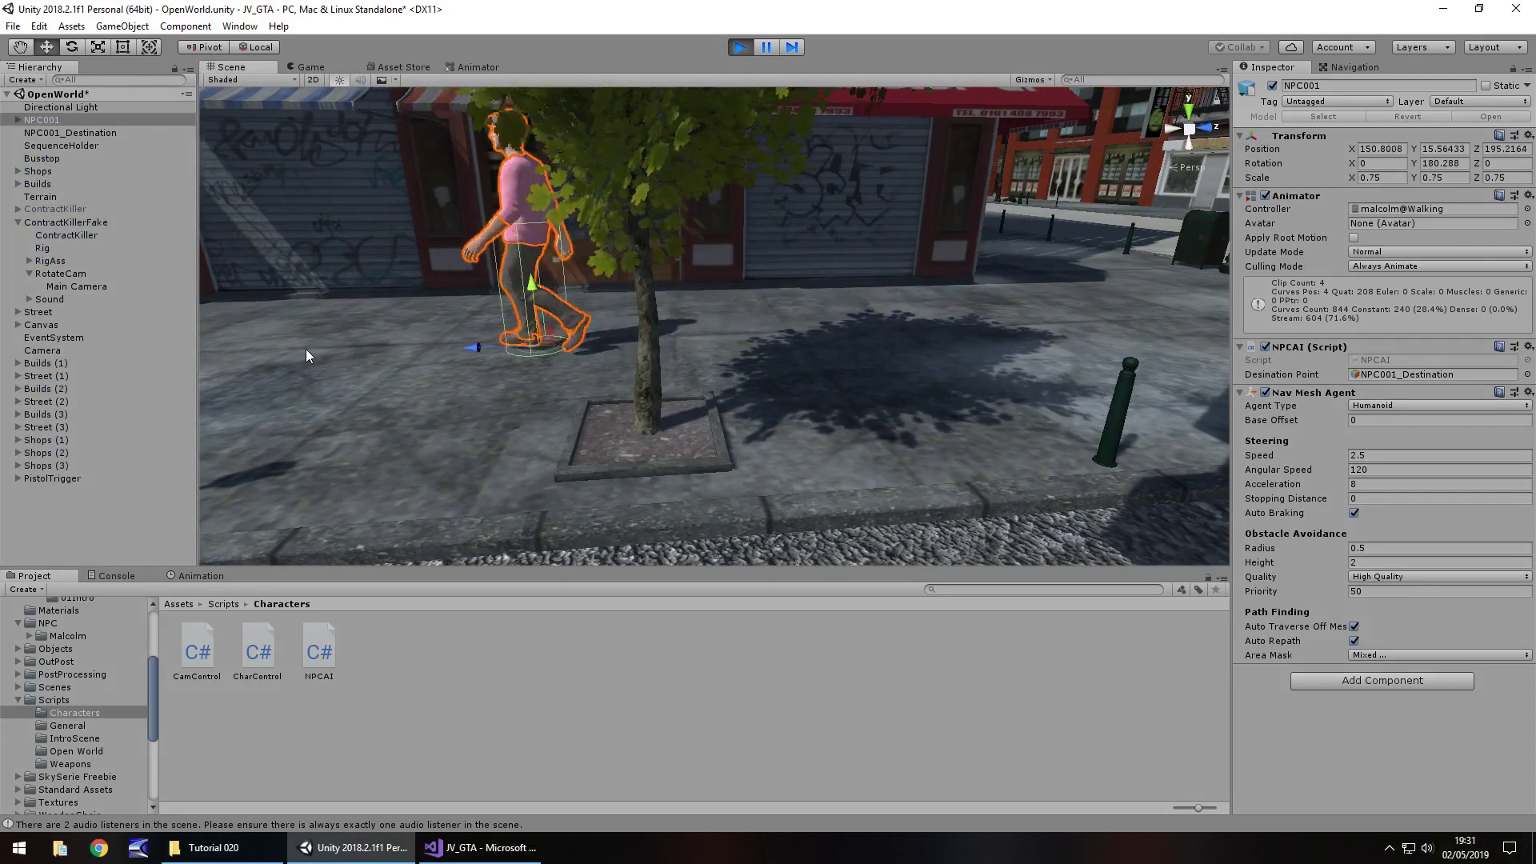
{"action": "right_click_drag", "start_coordinate": [306, 349], "coordinate": [368, 394]}
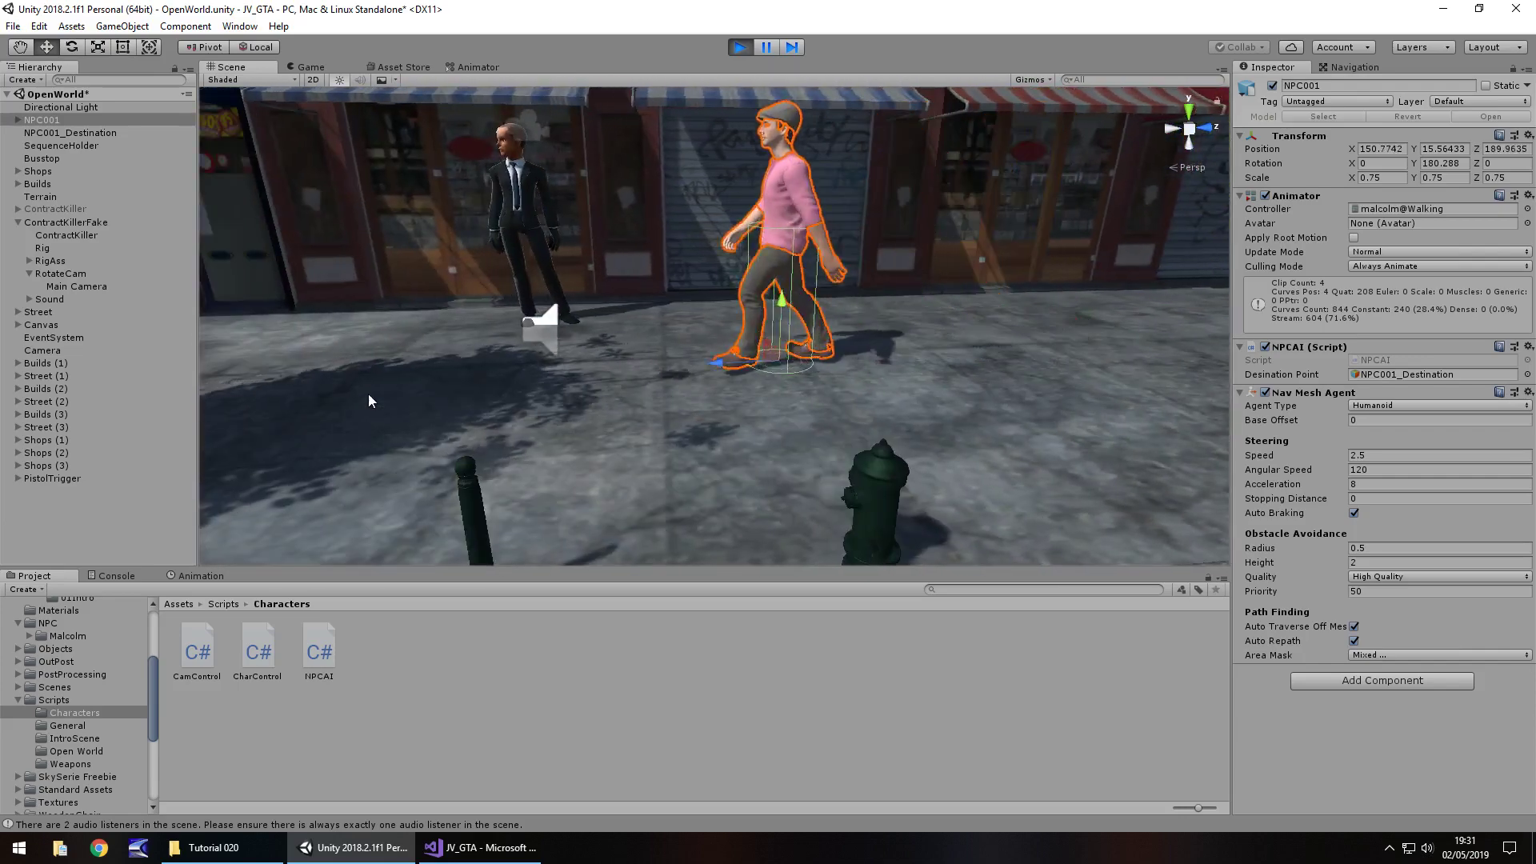
{"action": "key", "text": "f"}
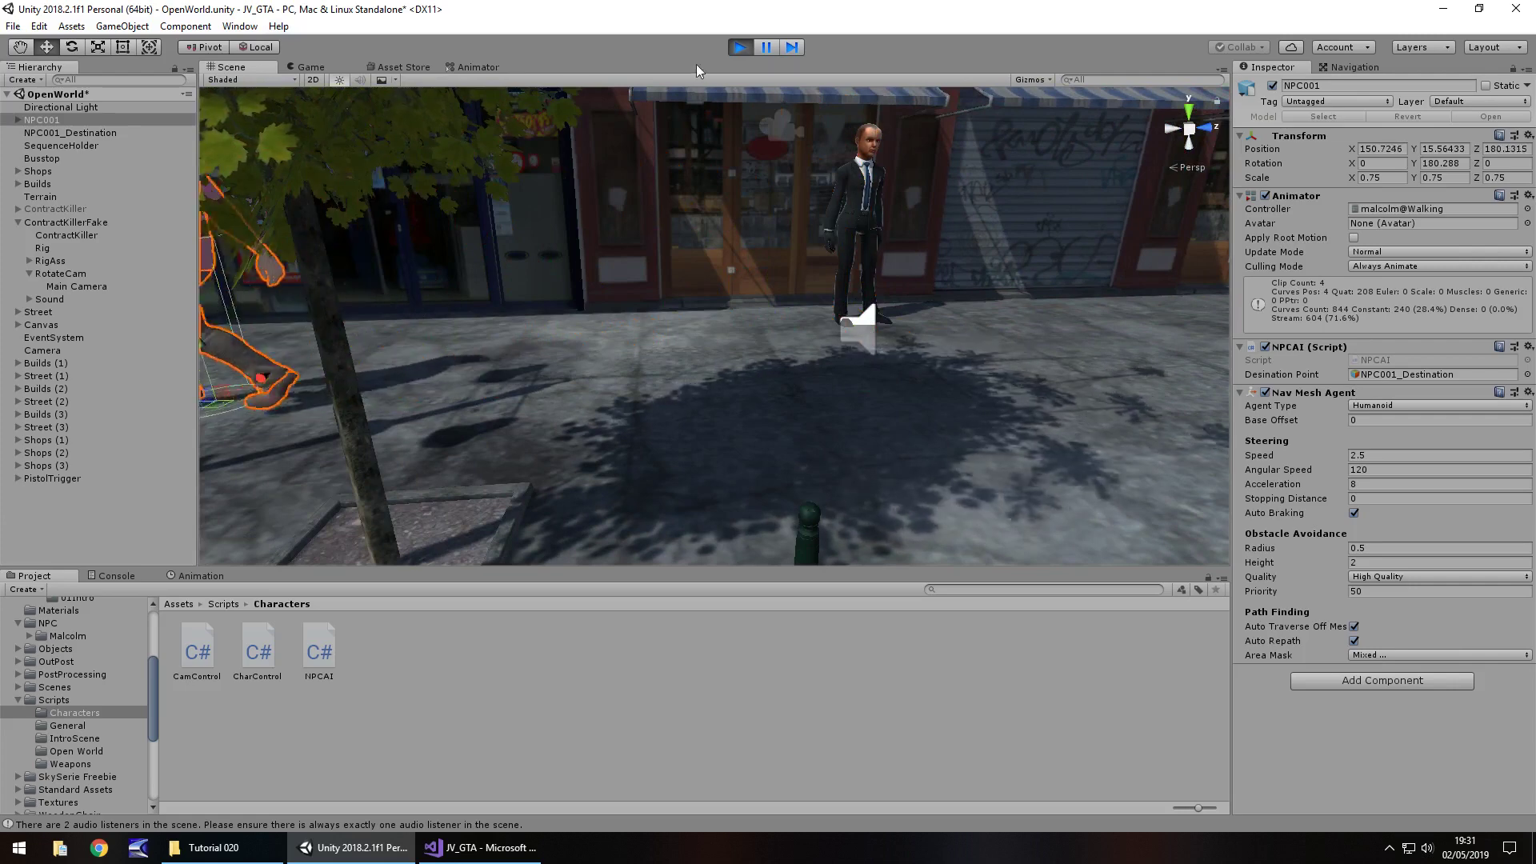
Step: Exit play mode, orbit the view down a side street, and restart the game
{"action": "left_click", "coordinate": [740, 47]}
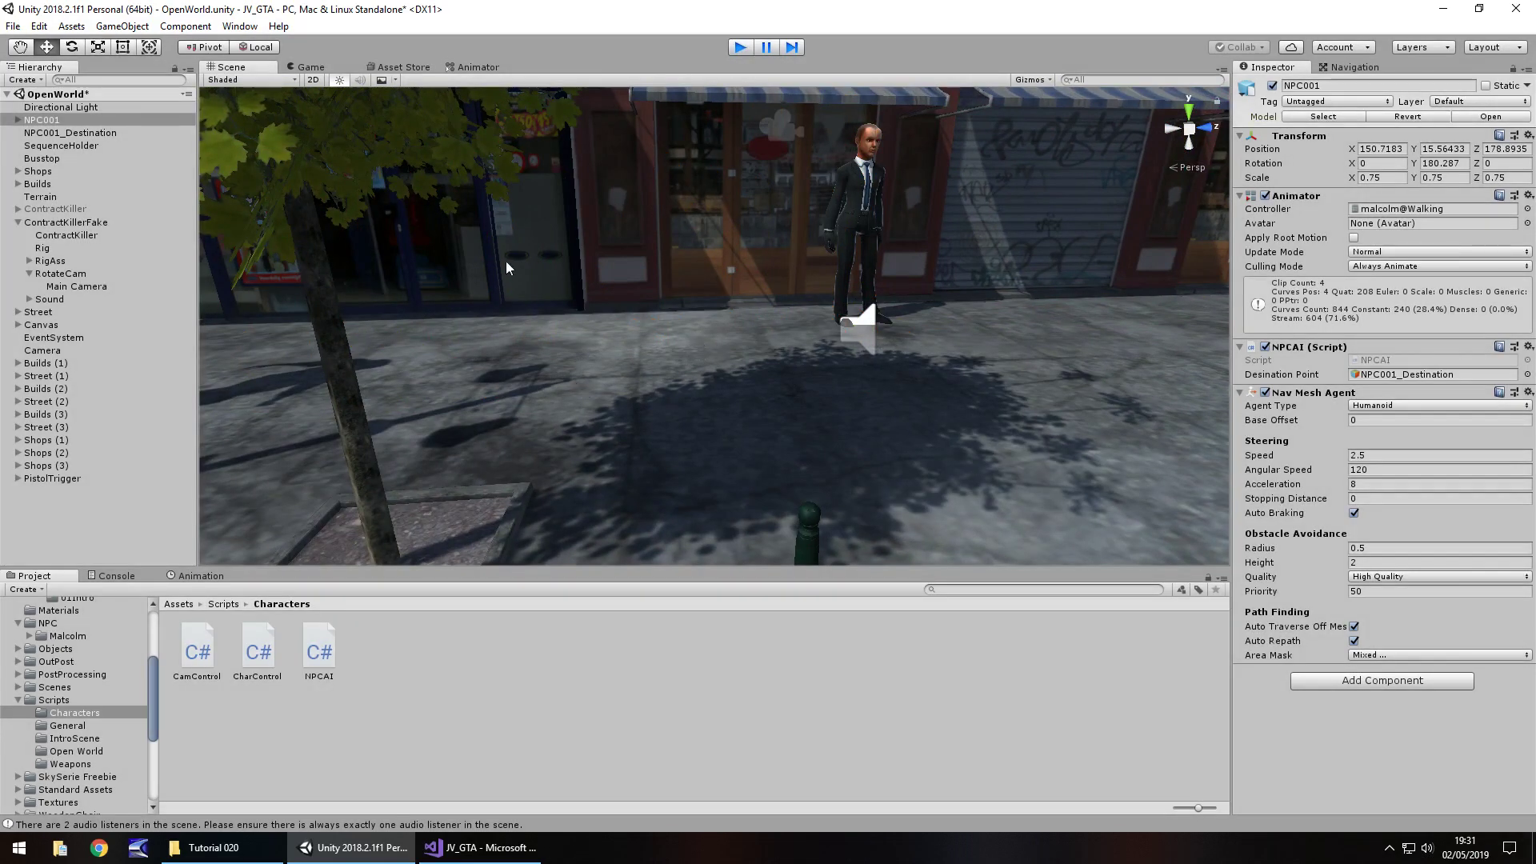
{"action": "scroll", "coordinate": [506, 262], "scroll_direction": "down", "scroll_amount": 10}
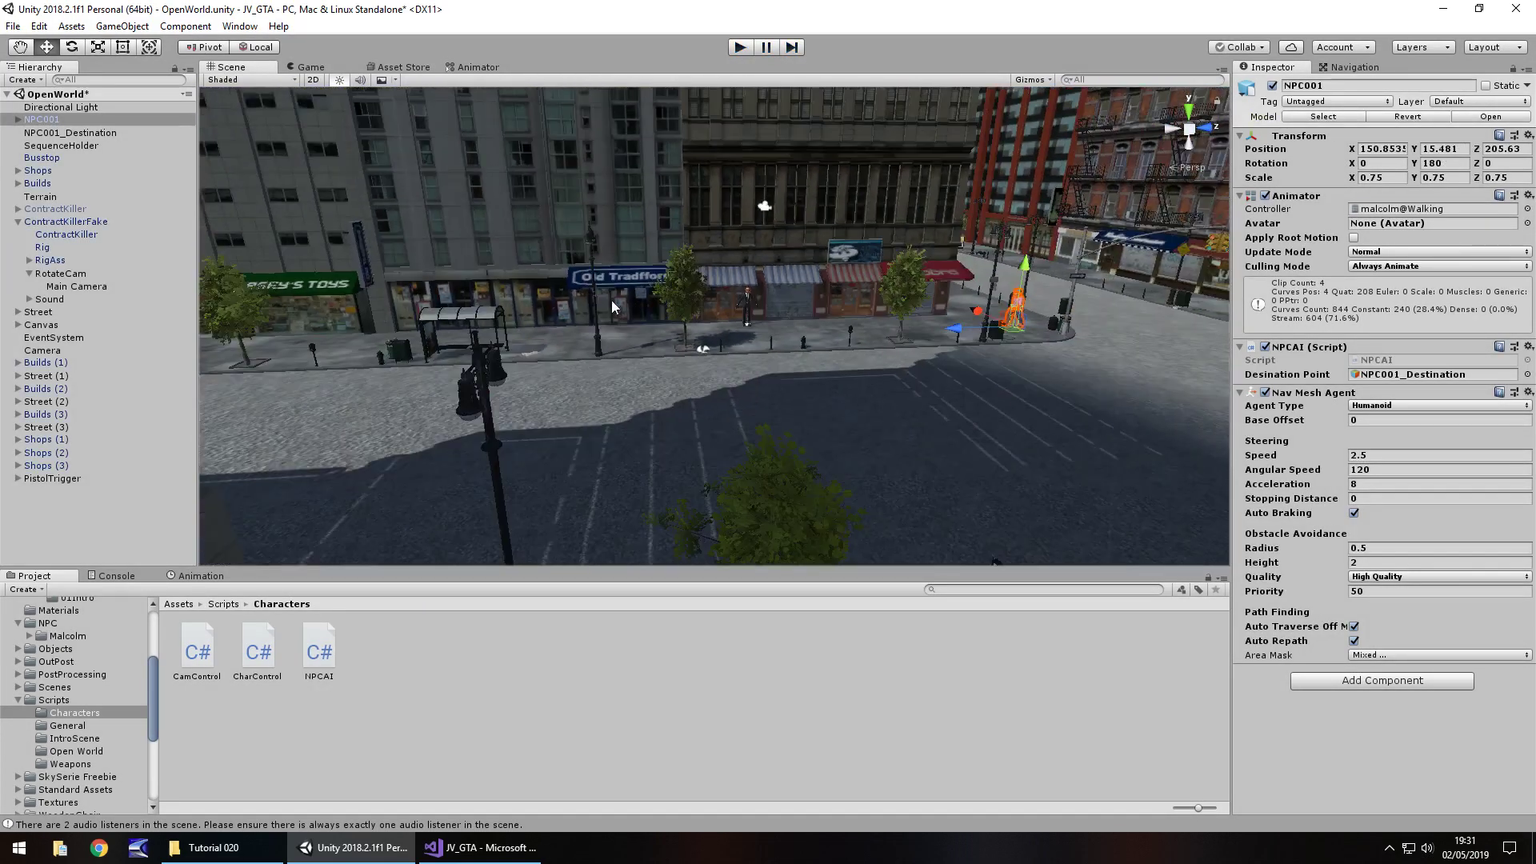
{"action": "left_click_drag", "start_coordinate": [904, 338], "coordinate": [1283, 329], "text": "alt"}
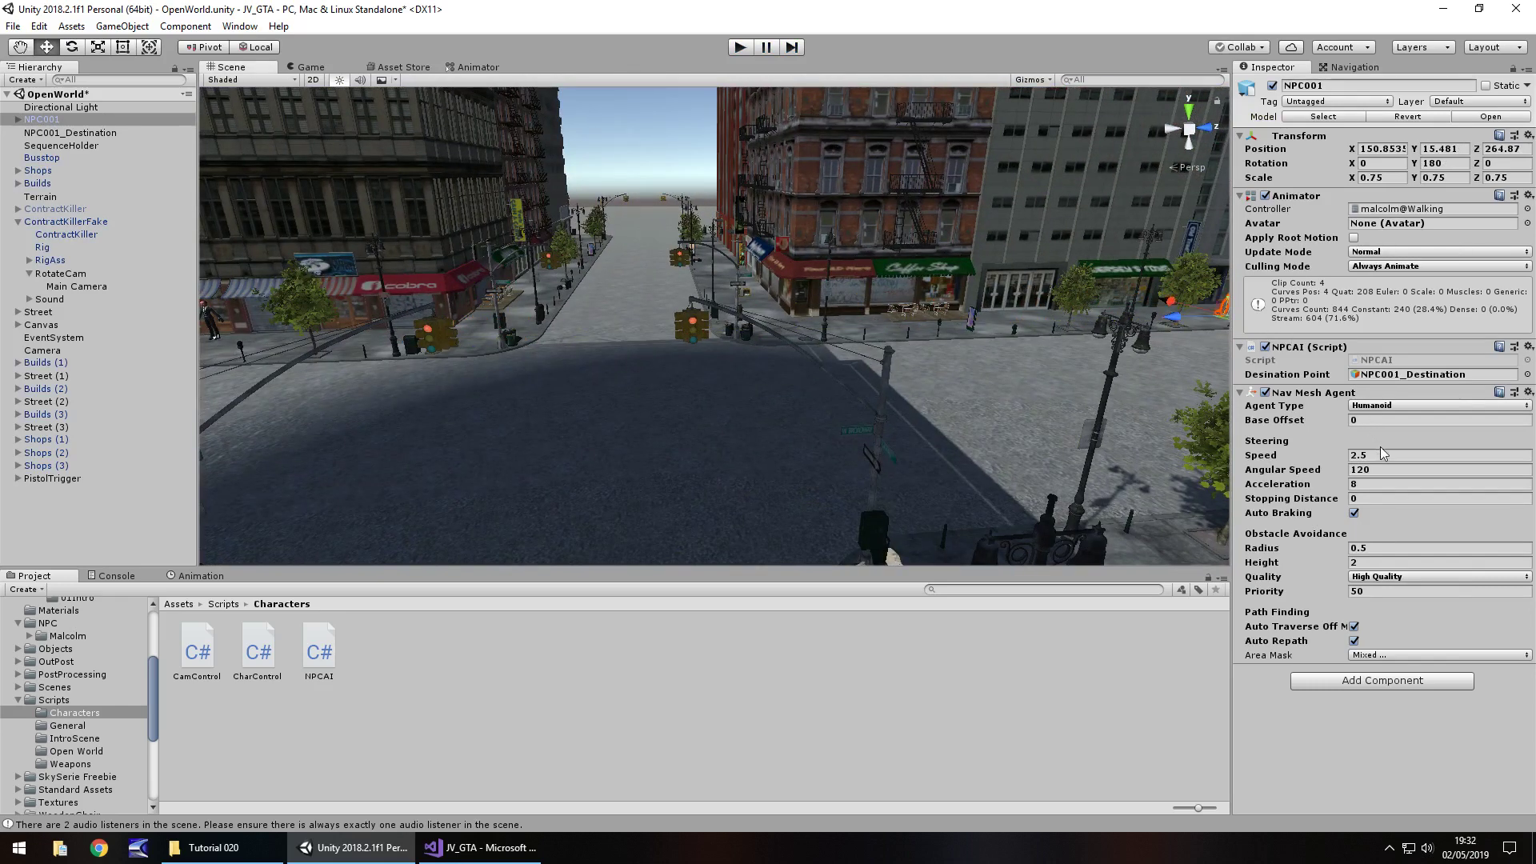
{"action": "left_click", "coordinate": [739, 48]}
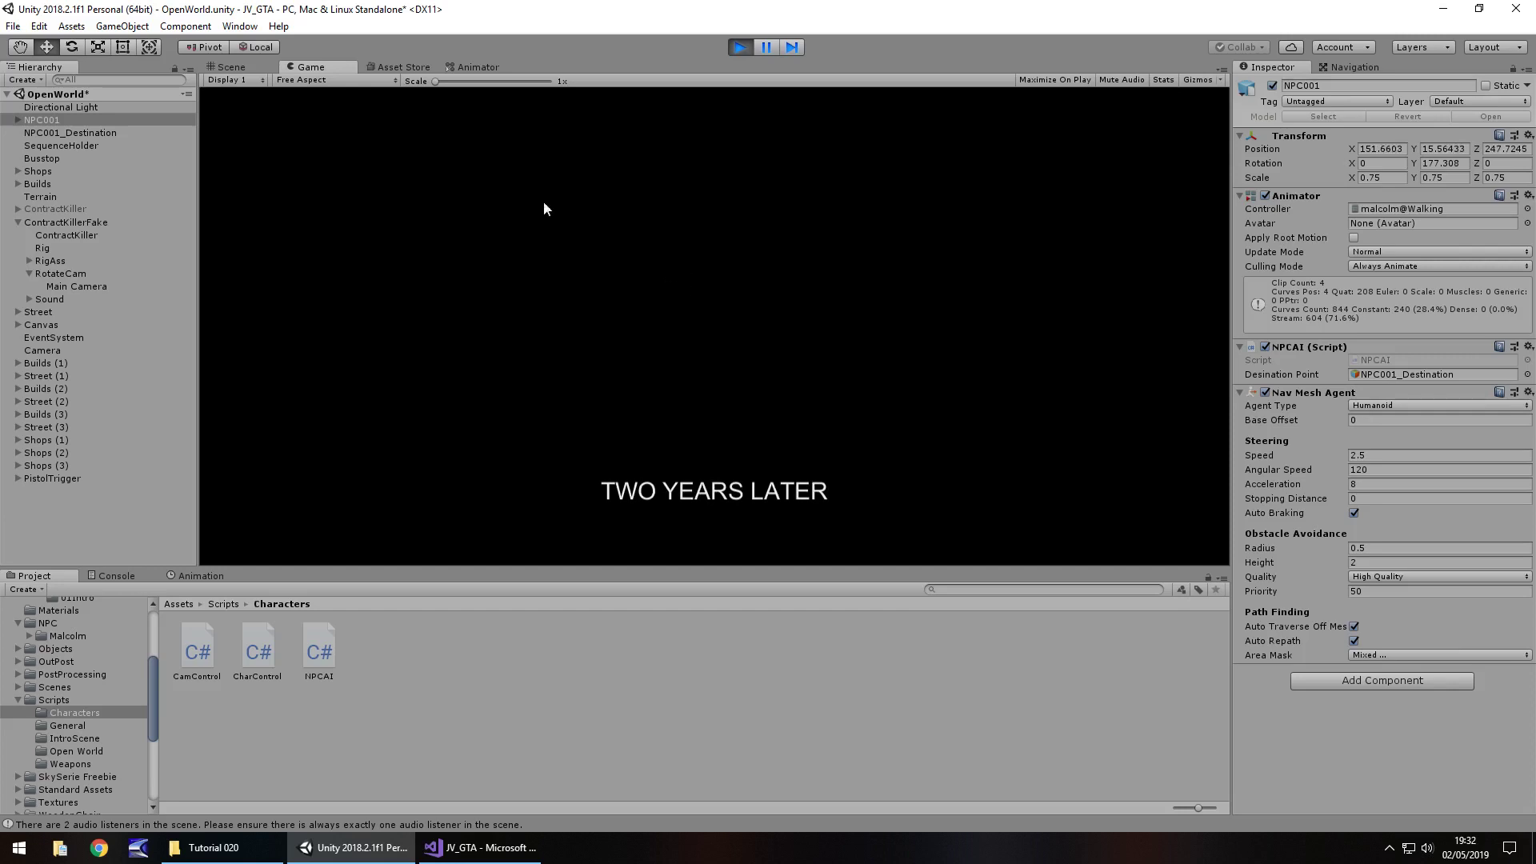
Step: Watch NPC001 walk to the Coffee Shop in the Game view, then stop play mode
{"action": "left_click", "coordinate": [249, 66]}
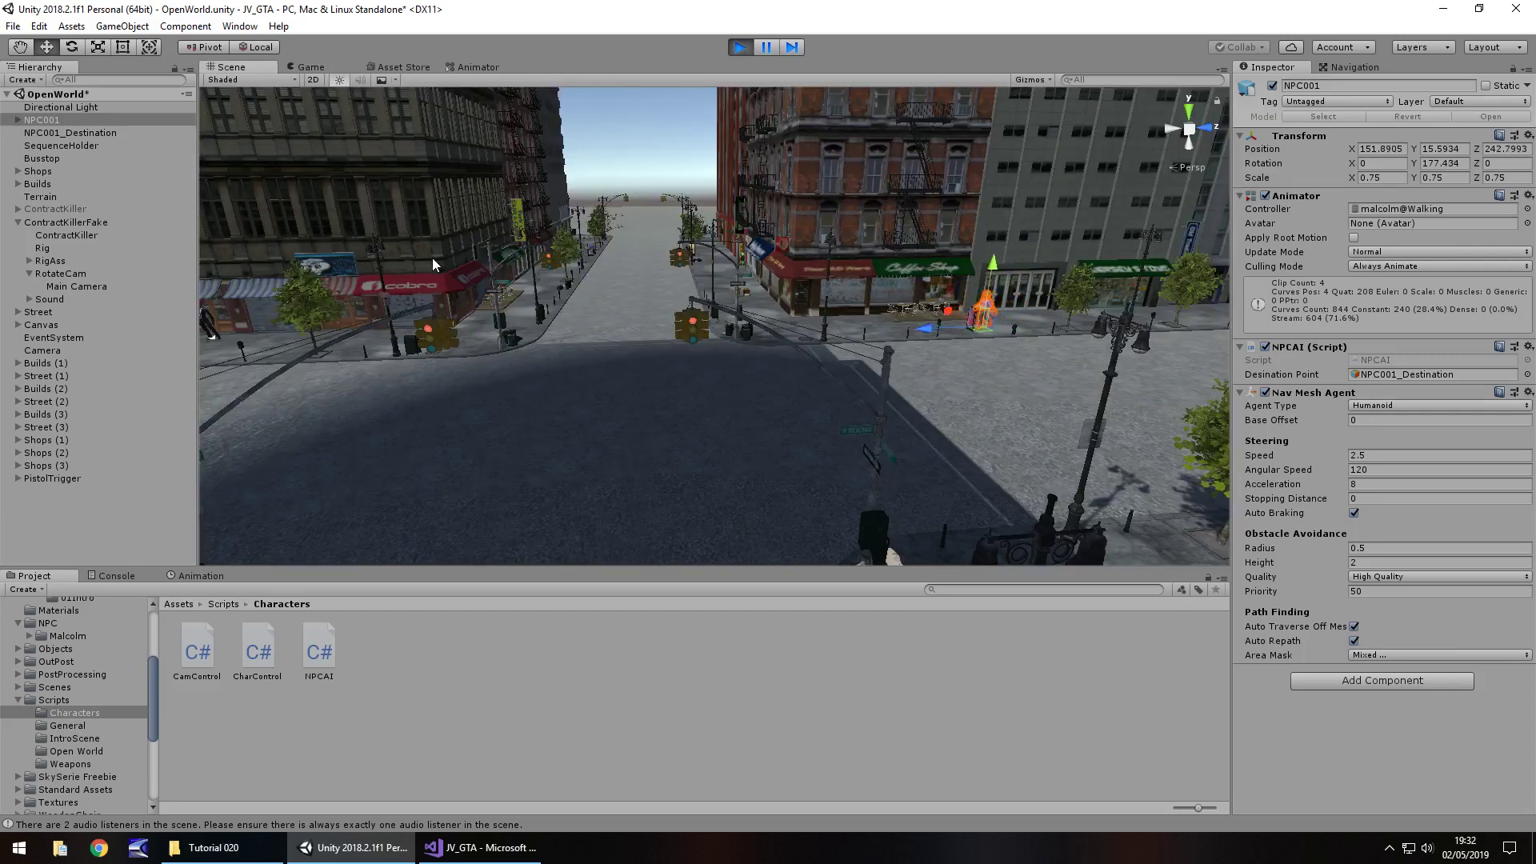
{"action": "left_click", "coordinate": [311, 68]}
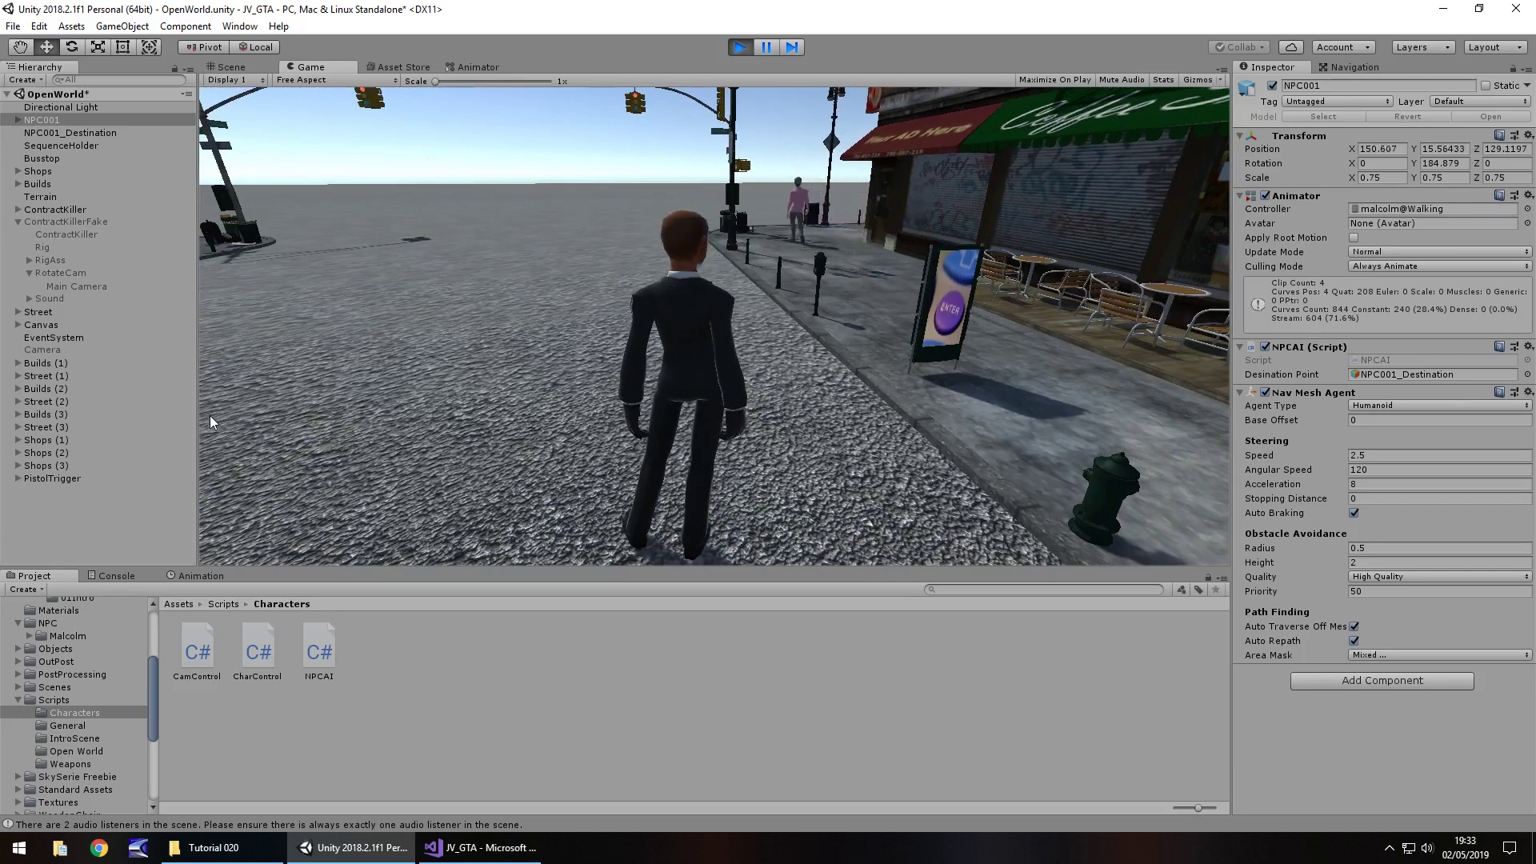
{"action": "key", "text": "ctrl+p"}
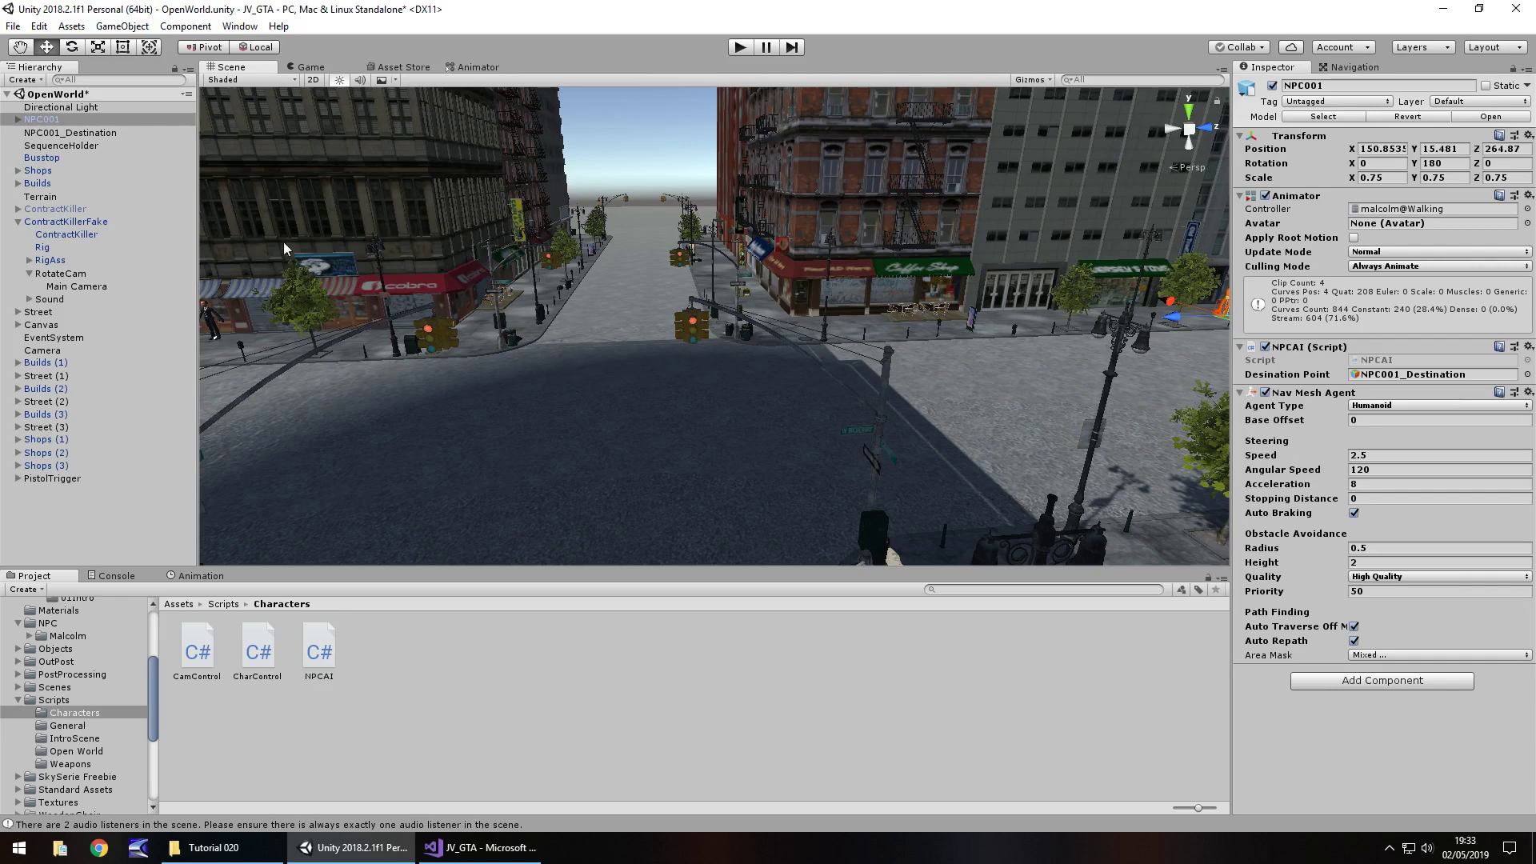
Step: Move NPC001 back along the street to X 132.55, Z 225.34 by the corner storefronts
{"action": "left_click", "coordinate": [48, 118]}
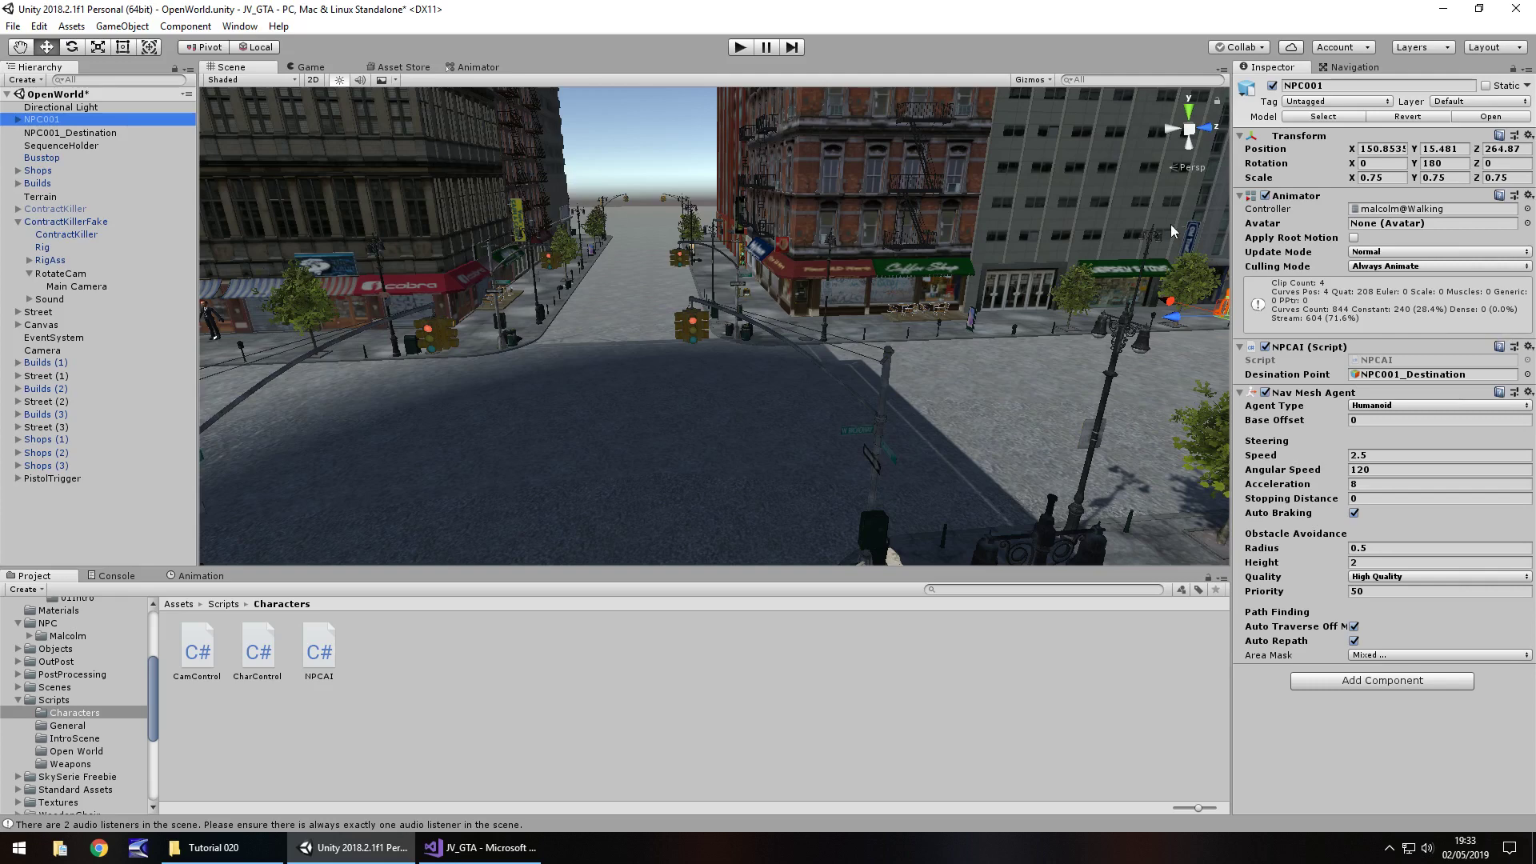
{"action": "left_click_drag", "start_coordinate": [1178, 314], "coordinate": [899, 348]}
{"action": "left_click_drag", "start_coordinate": [769, 356], "coordinate": [304, 228]}
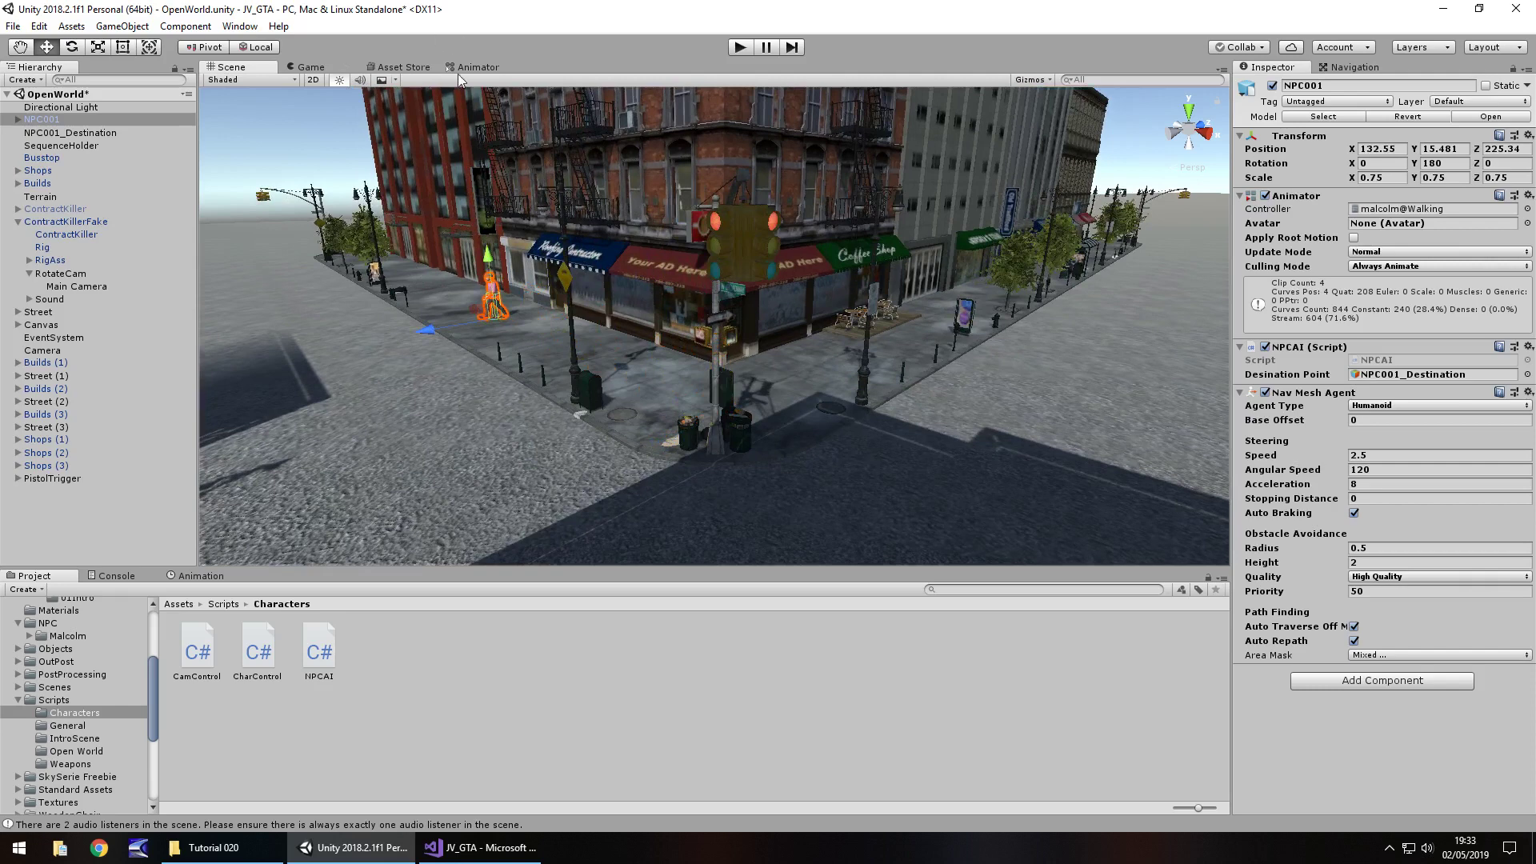
Step: Enter play mode and orbit to a low street-level view of NPC001 walking
{"action": "left_click", "coordinate": [746, 46]}
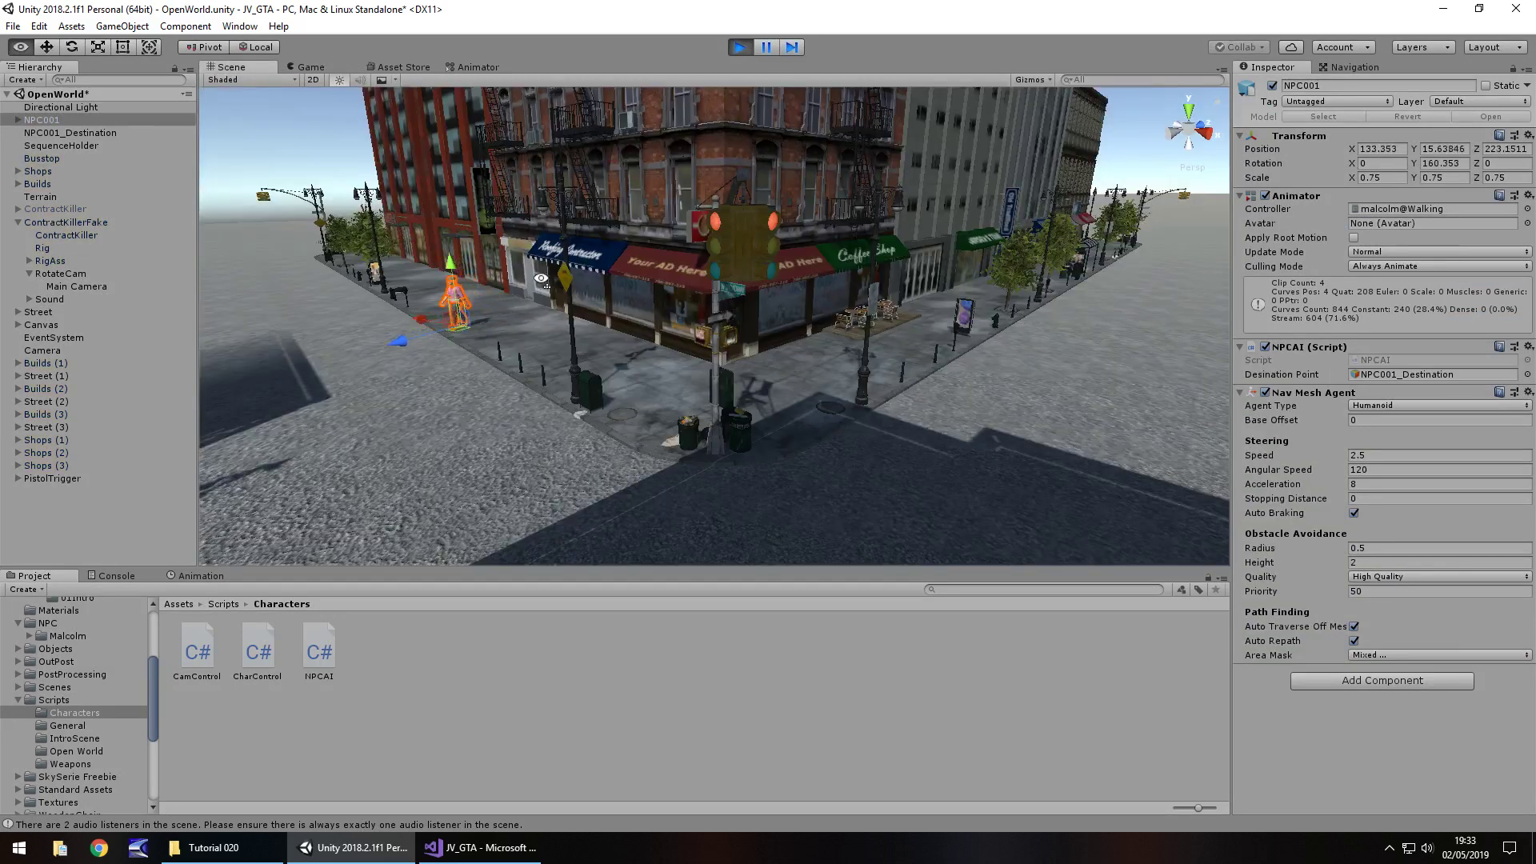
{"action": "left_click_drag", "start_coordinate": [540, 280], "coordinate": [630, 416], "text": "alt"}
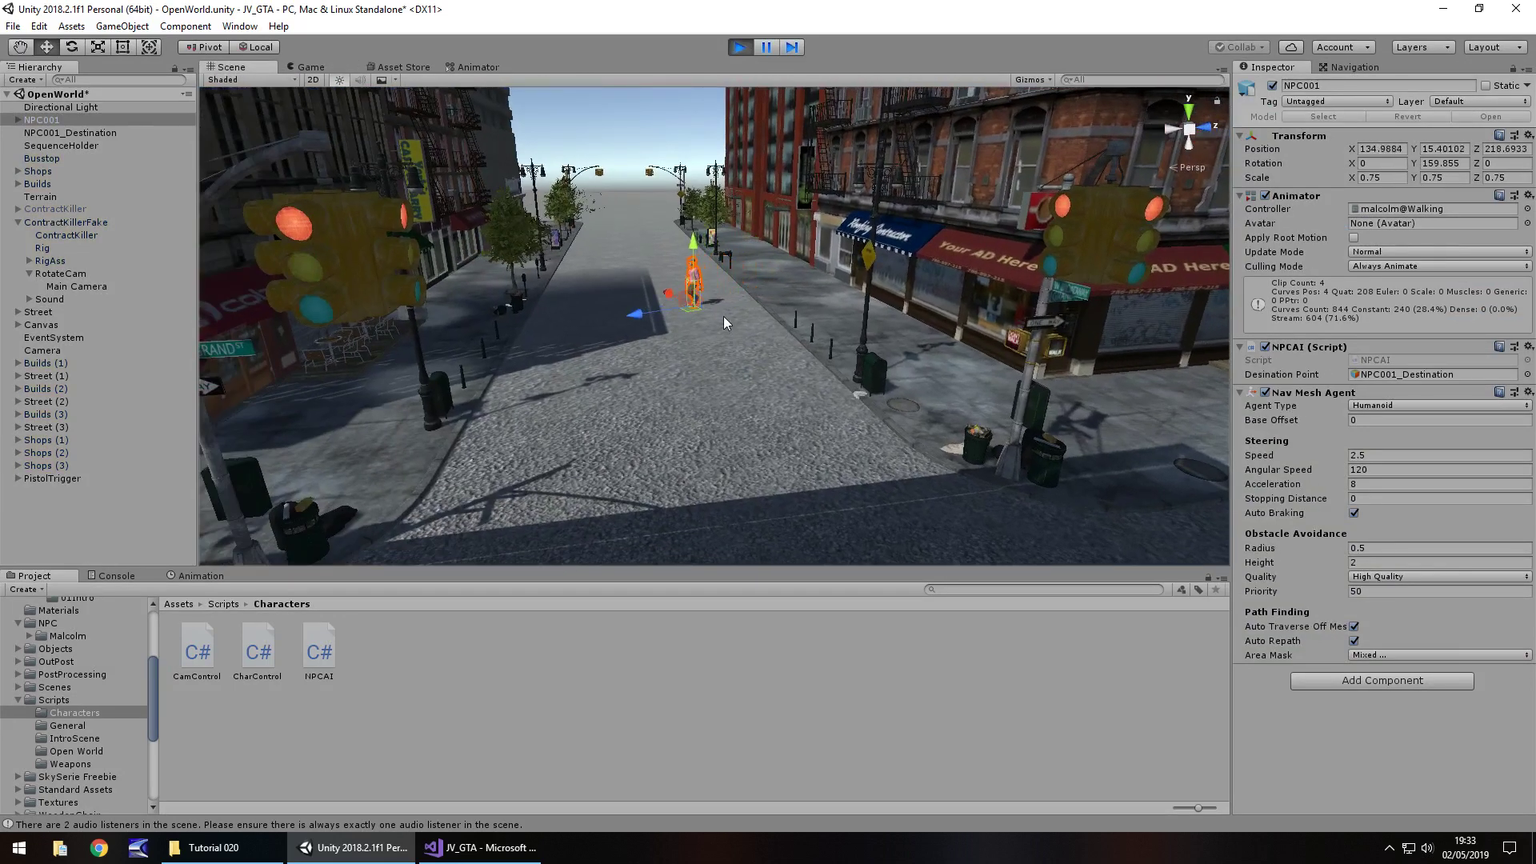
{"action": "left_click_drag", "start_coordinate": [712, 334], "coordinate": [896, 440], "text": "alt"}
{"action": "scroll", "coordinate": [896, 440], "scroll_direction": "up", "scroll_amount": 3}
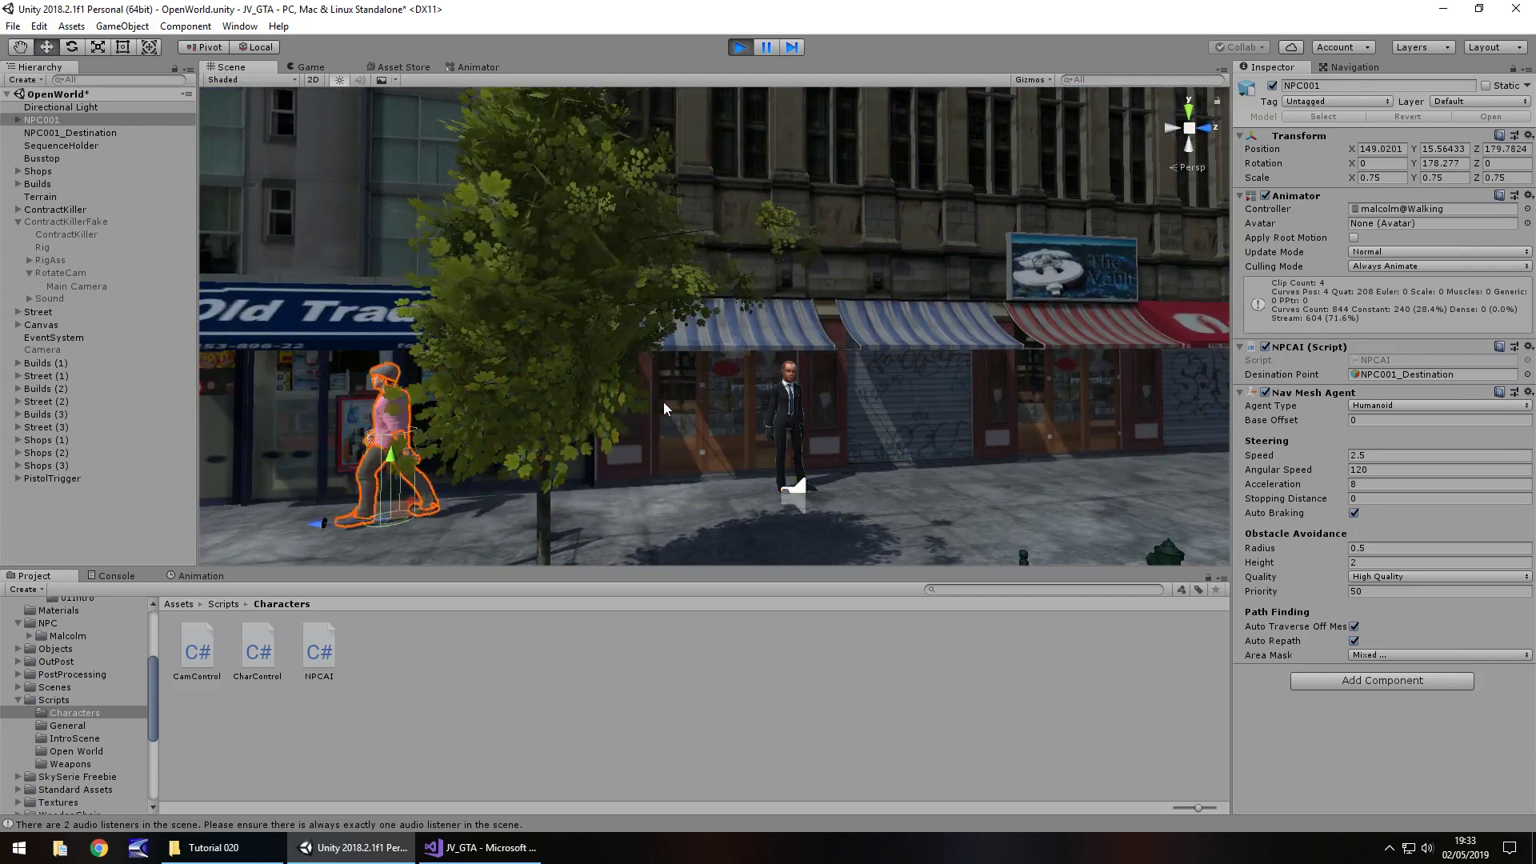
{"action": "left_click_drag", "start_coordinate": [664, 401], "coordinate": [802, 402], "text": "alt"}
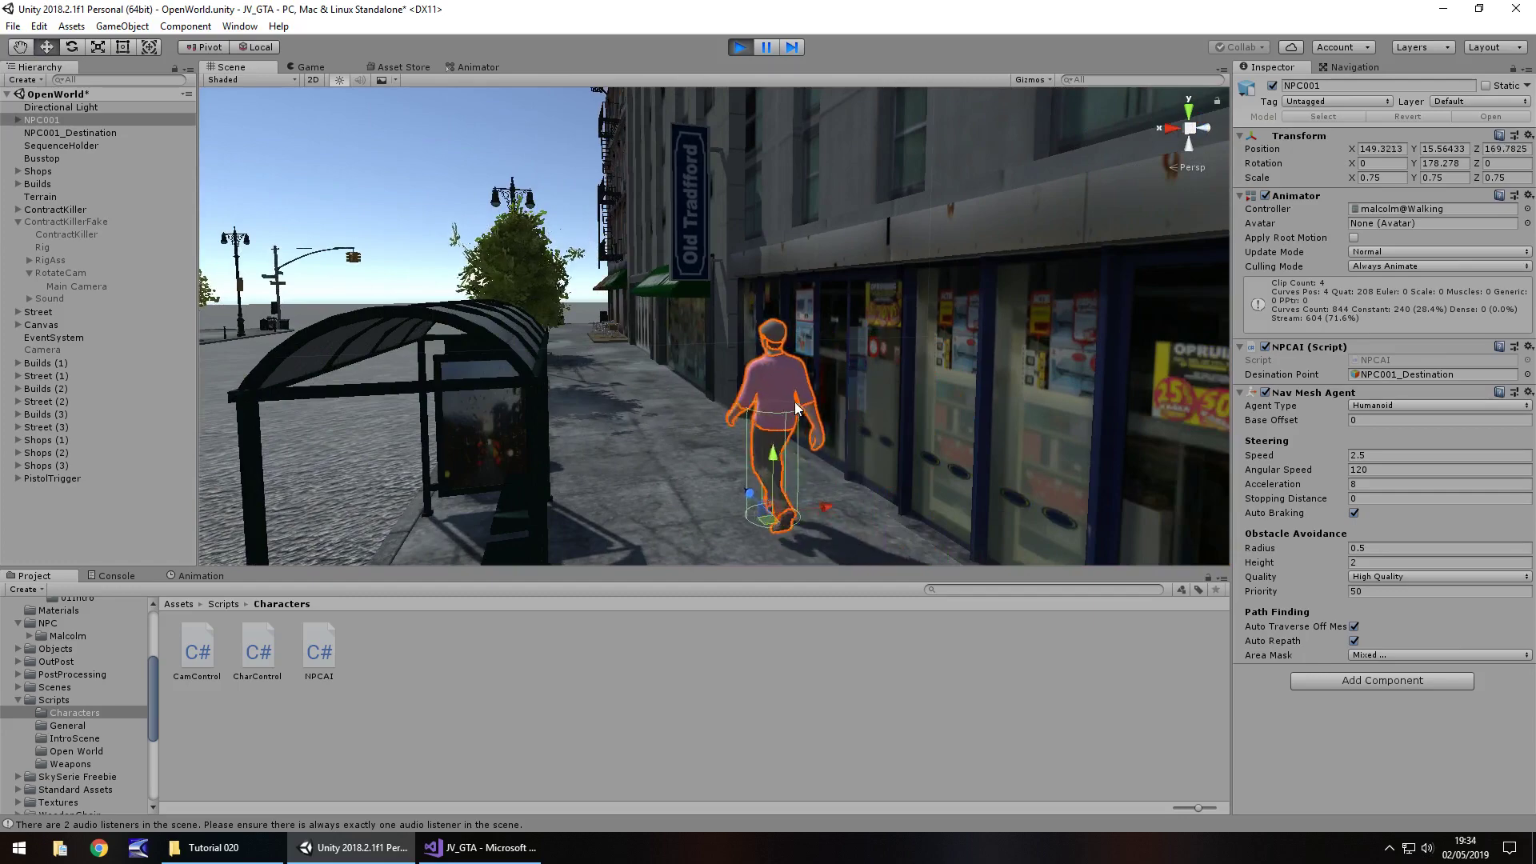
Step: Frame NPC001 and follow it to its Coffee Shop destination at Z 127.40
{"action": "key", "text": "f"}
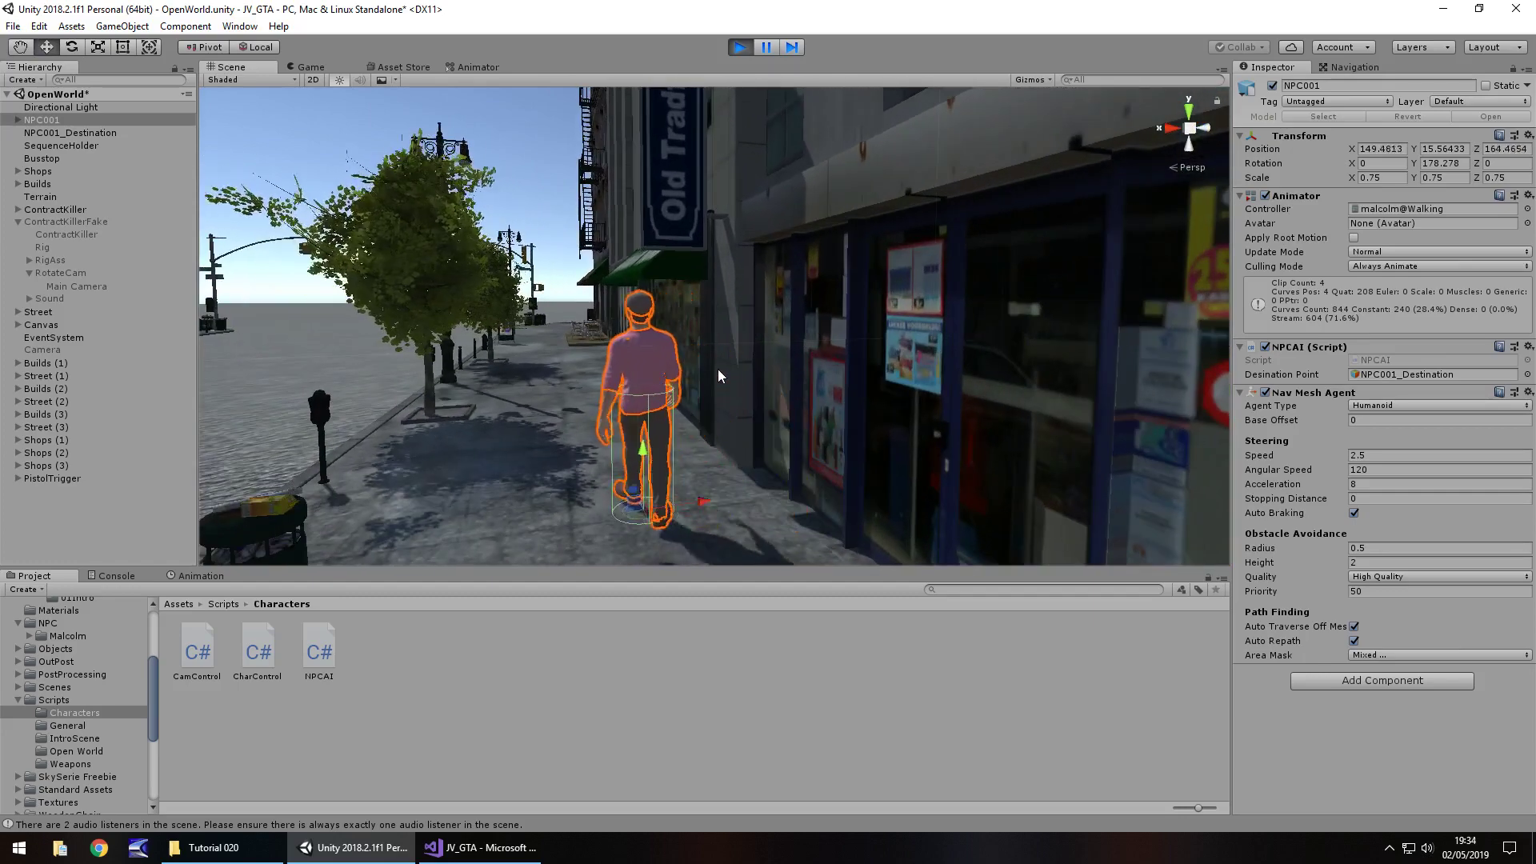
{"action": "left_click_drag", "start_coordinate": [711, 362], "coordinate": [555, 369], "text": "alt"}
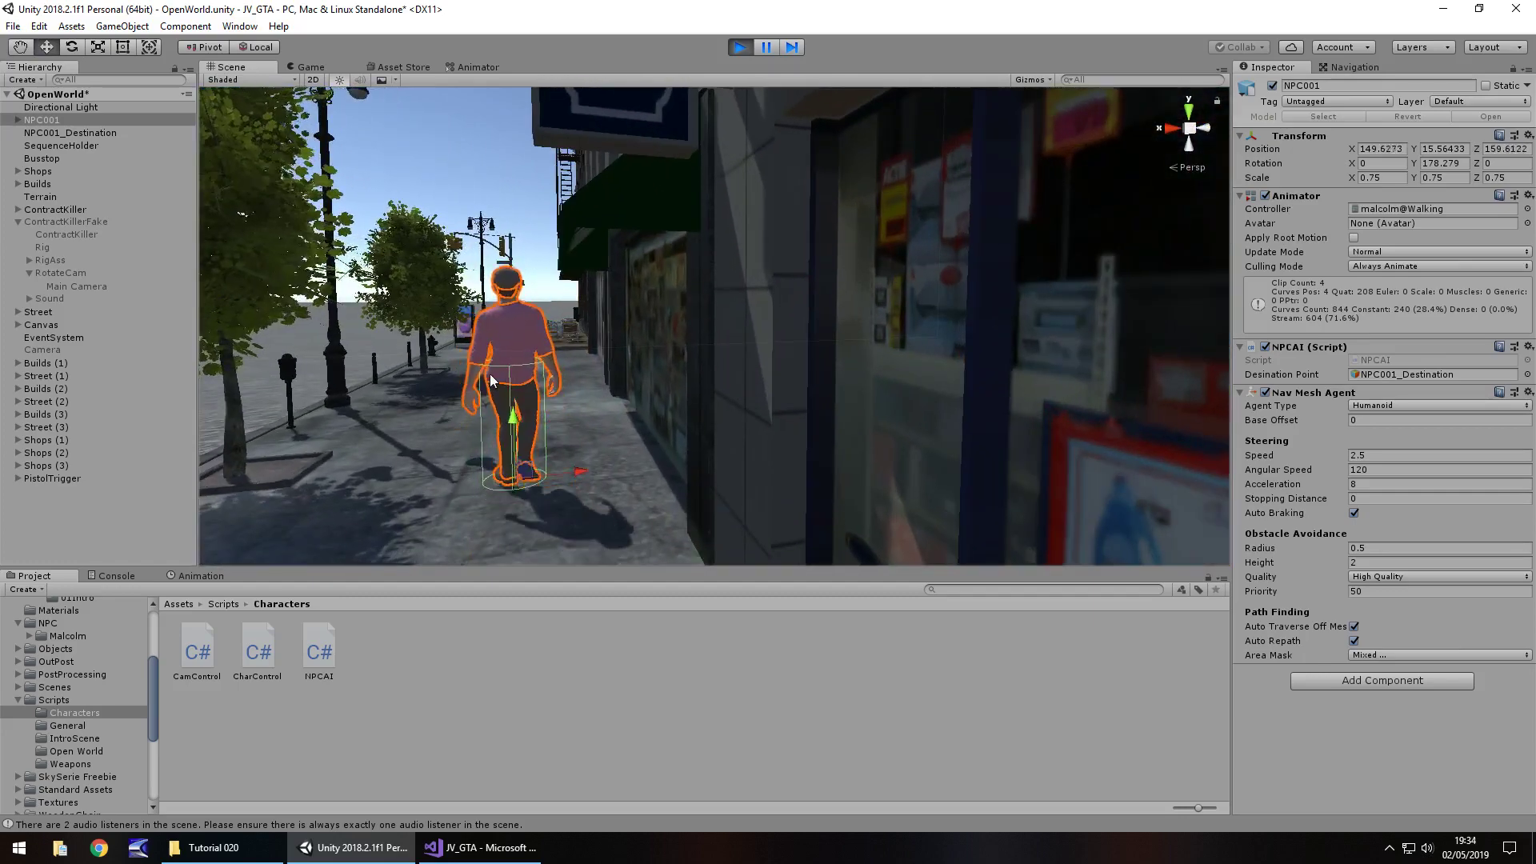
{"action": "scroll", "coordinate": [488, 375], "scroll_direction": "up", "scroll_amount": 5}
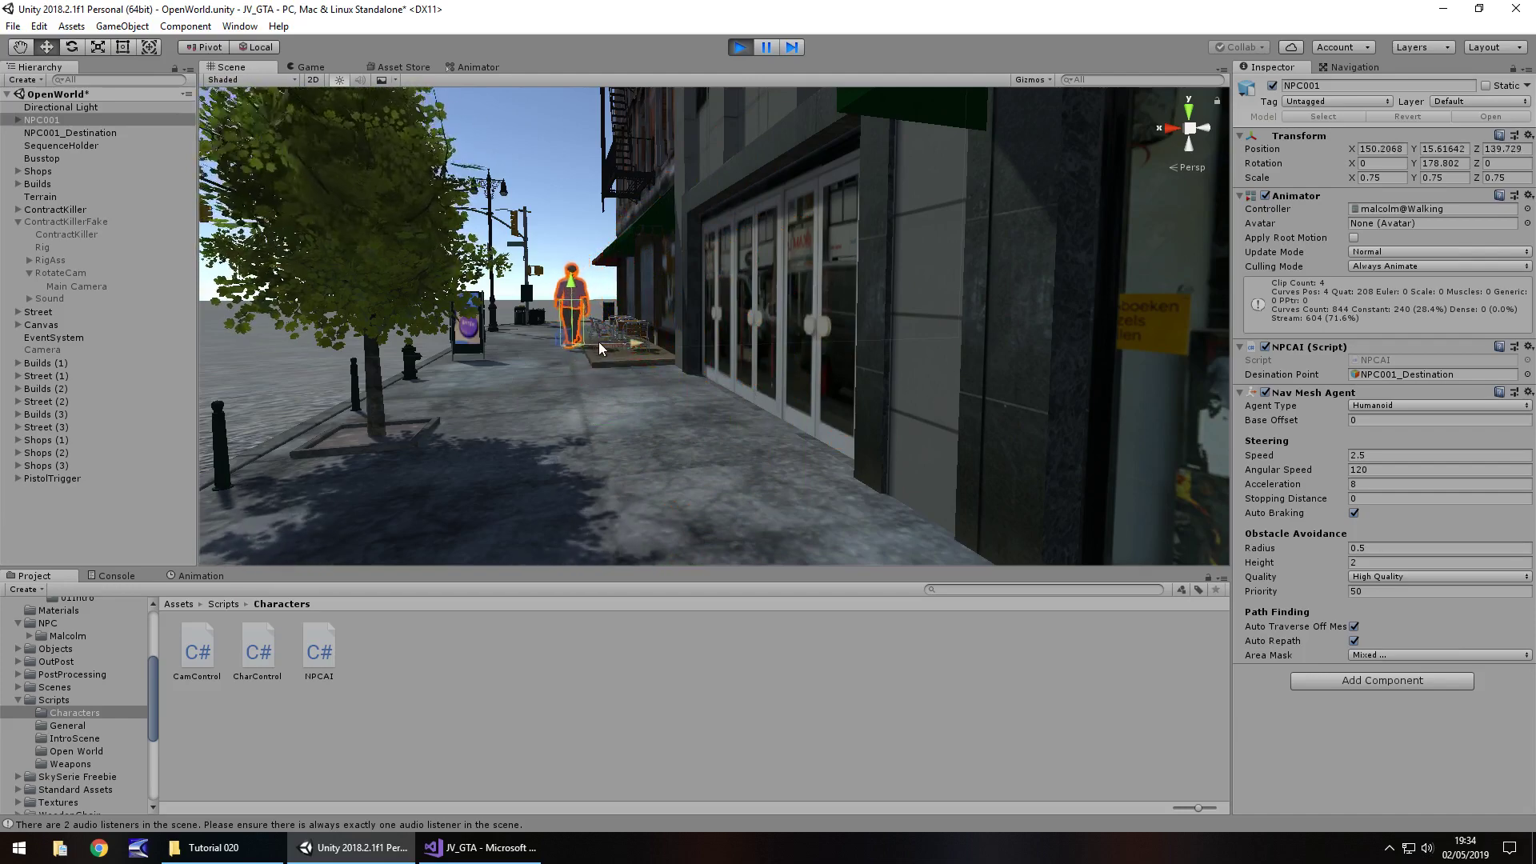
{"action": "scroll", "coordinate": [598, 343], "scroll_direction": "up", "scroll_amount": 10}
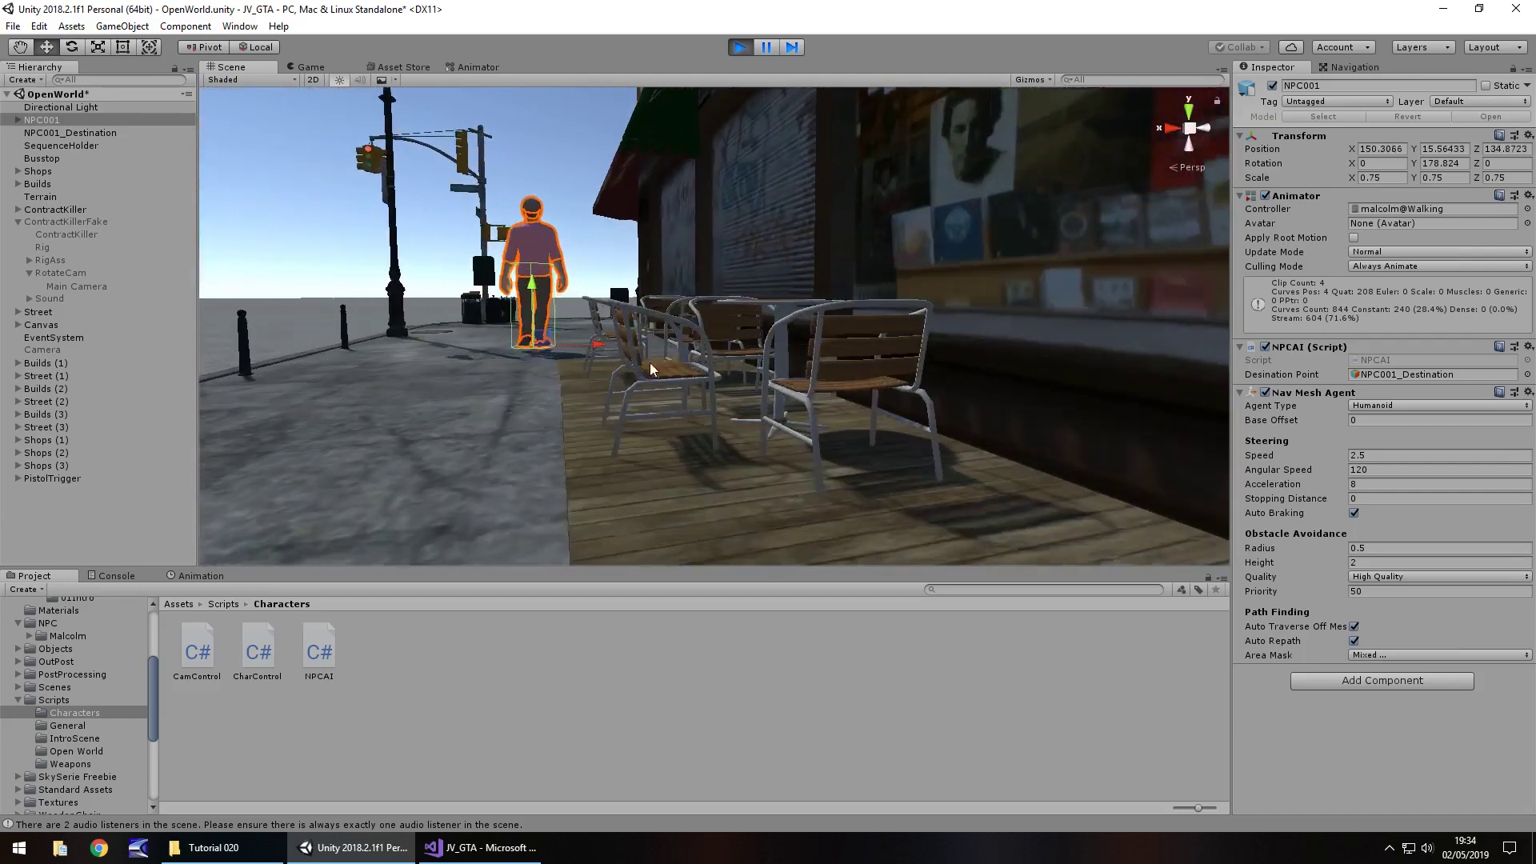
{"action": "scroll", "coordinate": [636, 360], "scroll_direction": "down", "scroll_amount": 10}
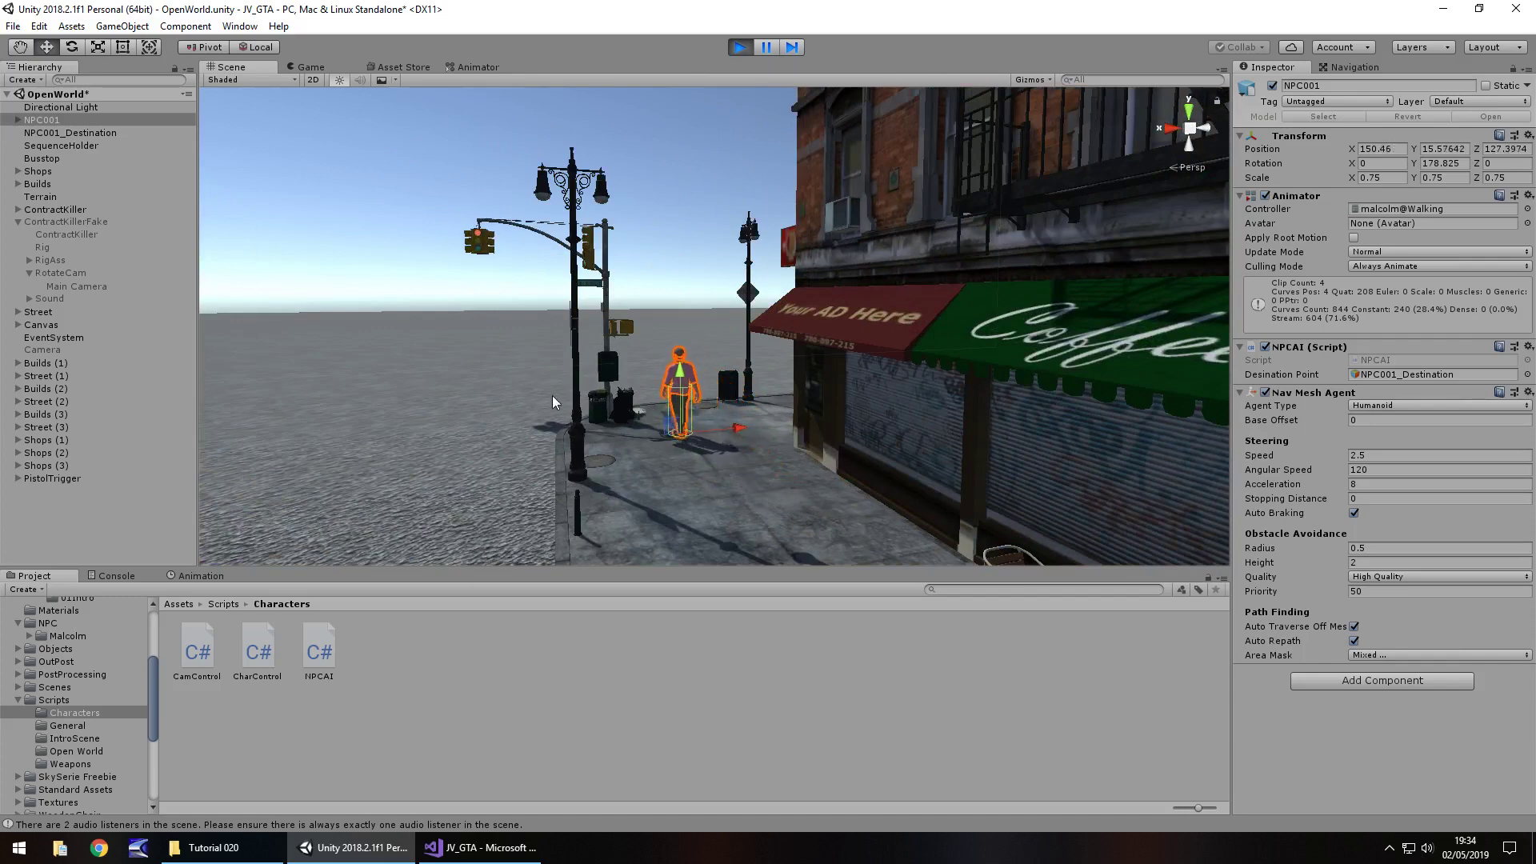
Step: Select NPC001_Destination and drag it along X and Z while the game runs
{"action": "left_click", "coordinate": [88, 132]}
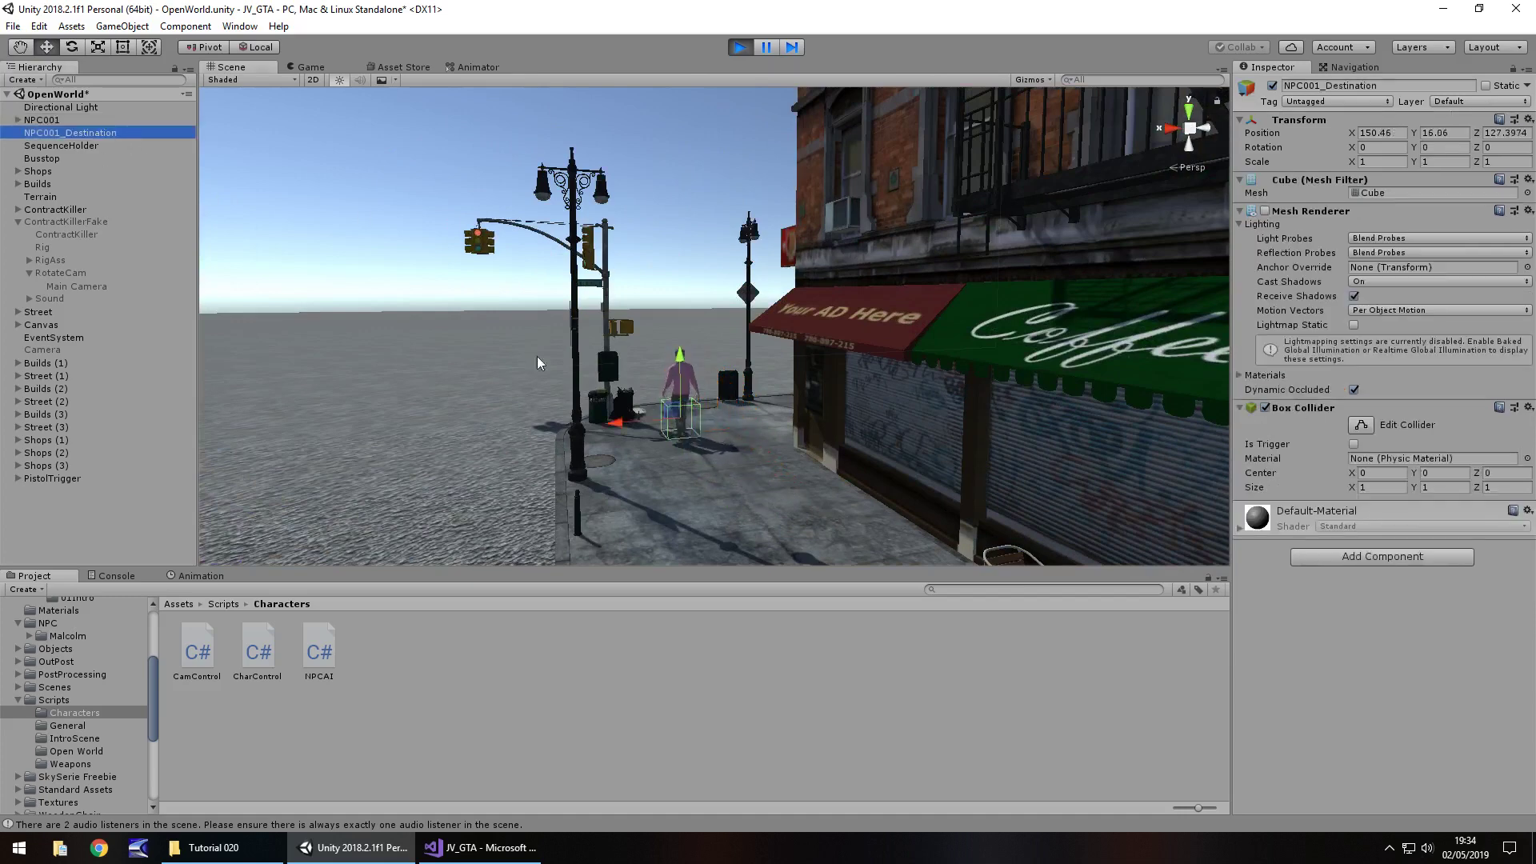
{"action": "left_click_drag", "start_coordinate": [623, 430], "coordinate": [473, 402]}
{"action": "right_click_drag", "start_coordinate": [473, 401], "coordinate": [514, 408]}
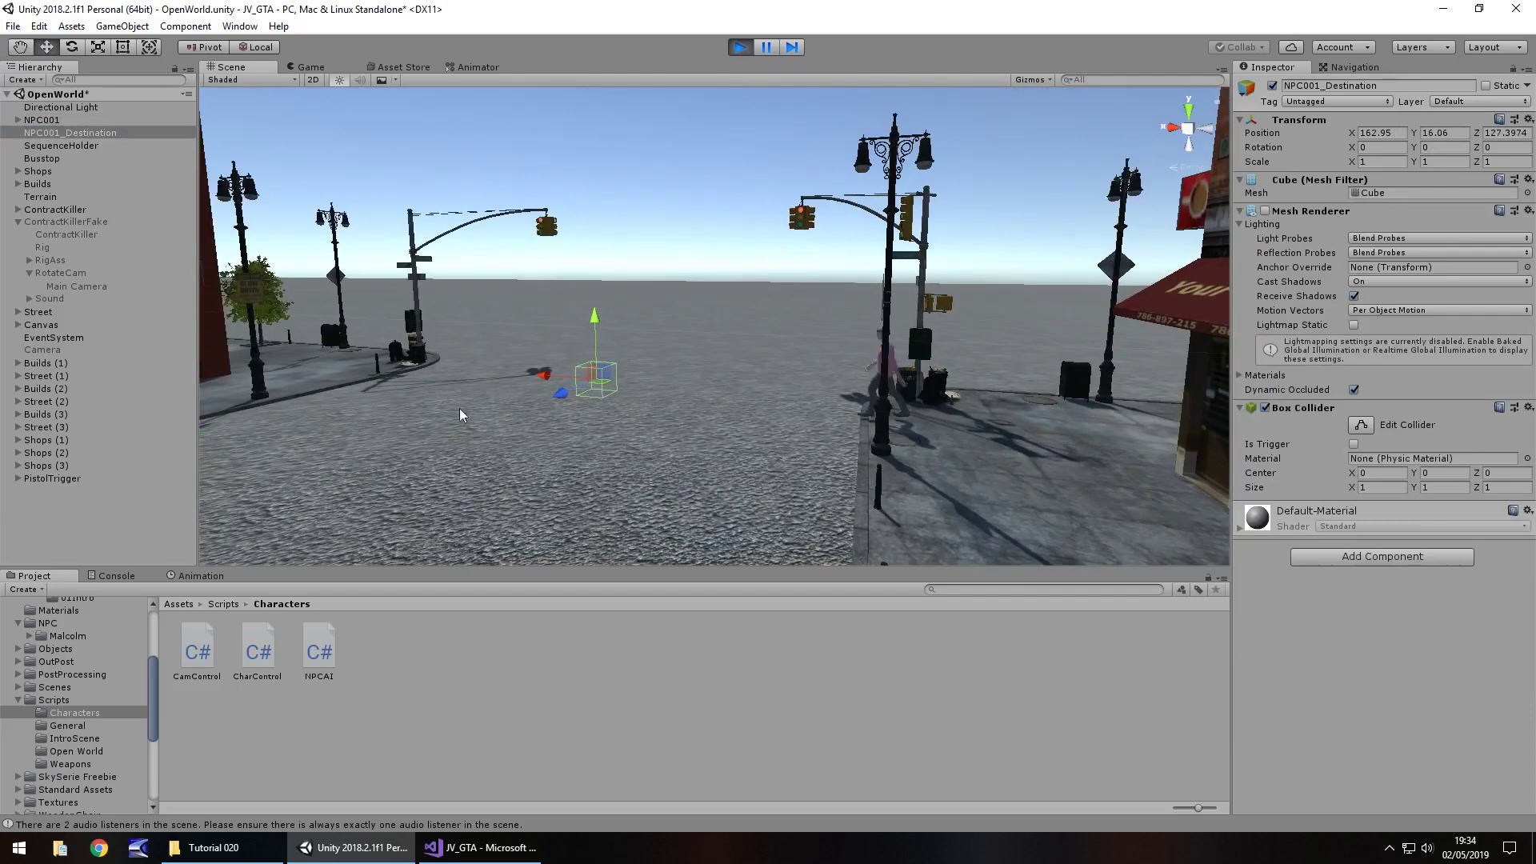
{"action": "left_click_drag", "start_coordinate": [565, 405], "coordinate": [670, 389]}
{"action": "right_click_drag", "start_coordinate": [671, 389], "coordinate": [844, 340]}
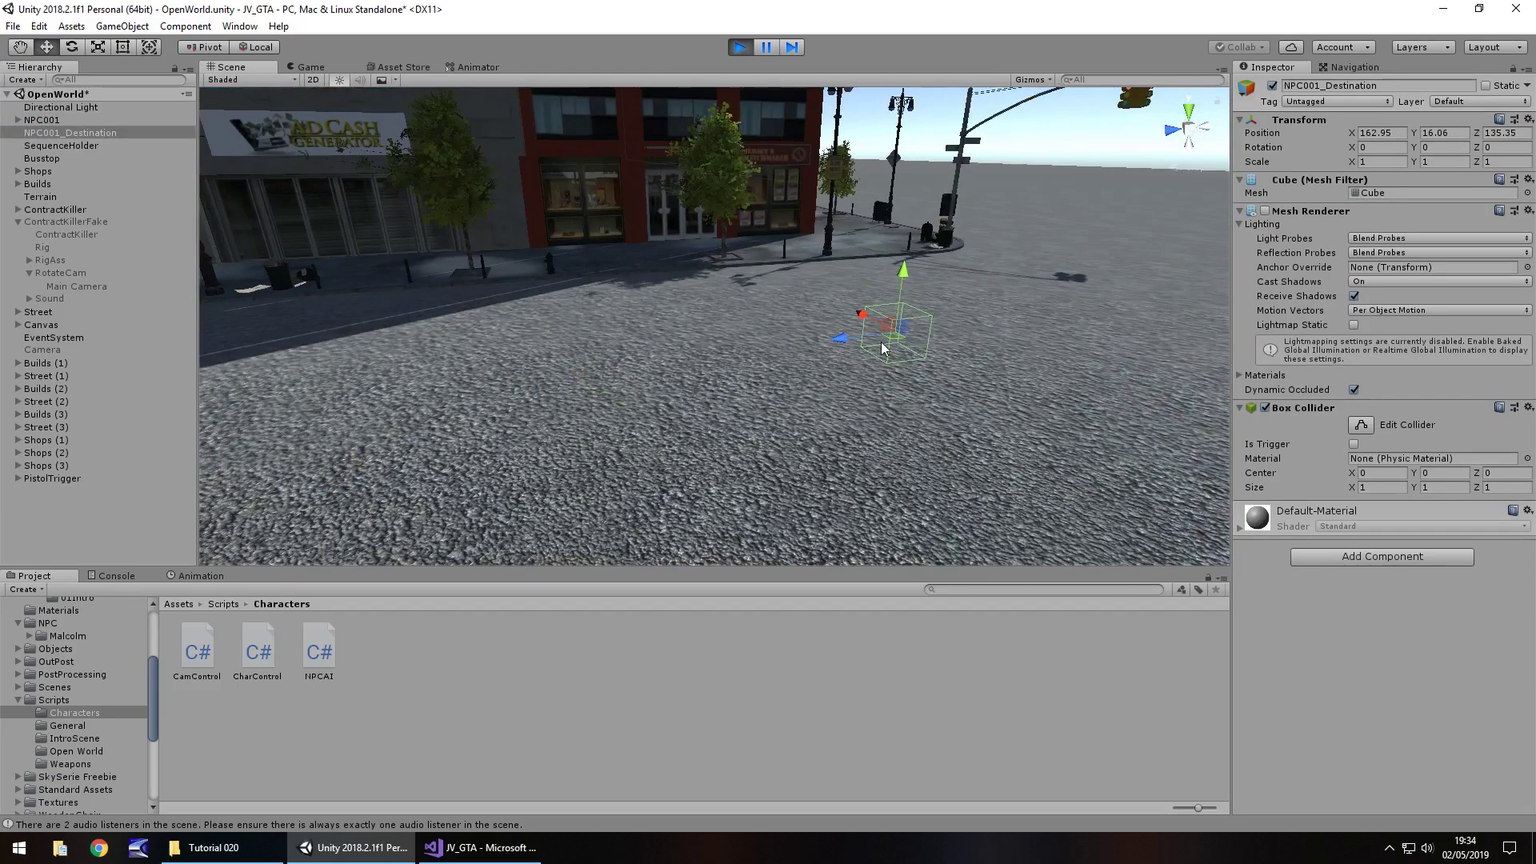
Step: Settle the destination cube at X 151.379, Z 149.1, then stop play mode
{"action": "left_click_drag", "start_coordinate": [844, 340], "coordinate": [696, 384]}
{"action": "right_click_drag", "start_coordinate": [695, 384], "coordinate": [936, 330]}
{"action": "left_click_drag", "start_coordinate": [932, 327], "coordinate": [565, 416]}
{"action": "right_click_drag", "start_coordinate": [598, 415], "coordinate": [640, 400]}
{"action": "scroll", "coordinate": [640, 395], "scroll_direction": "down", "scroll_amount": 2}
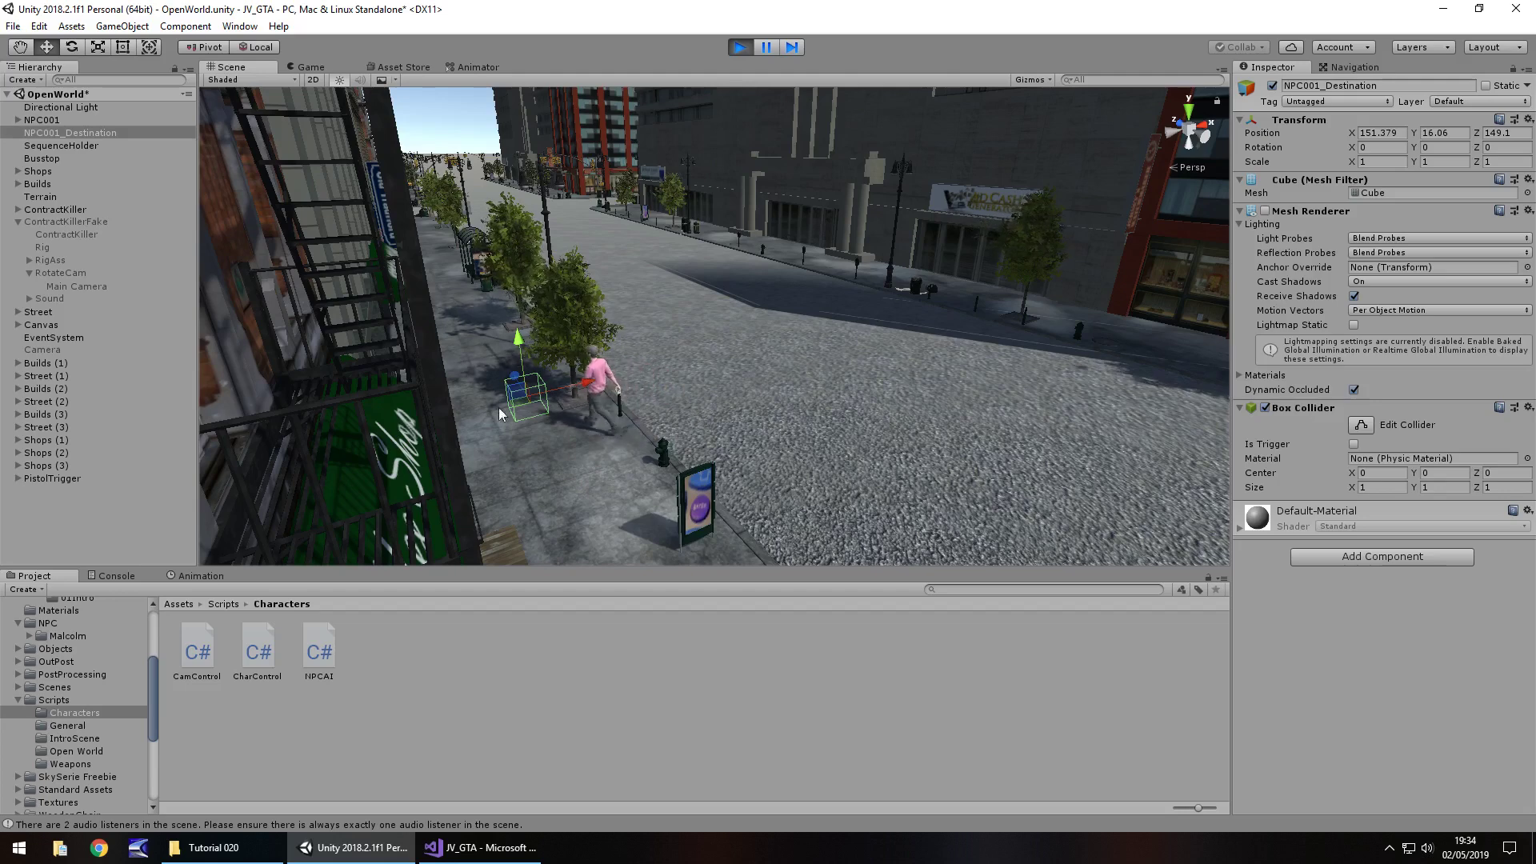
{"action": "key", "text": "ctrl+p"}
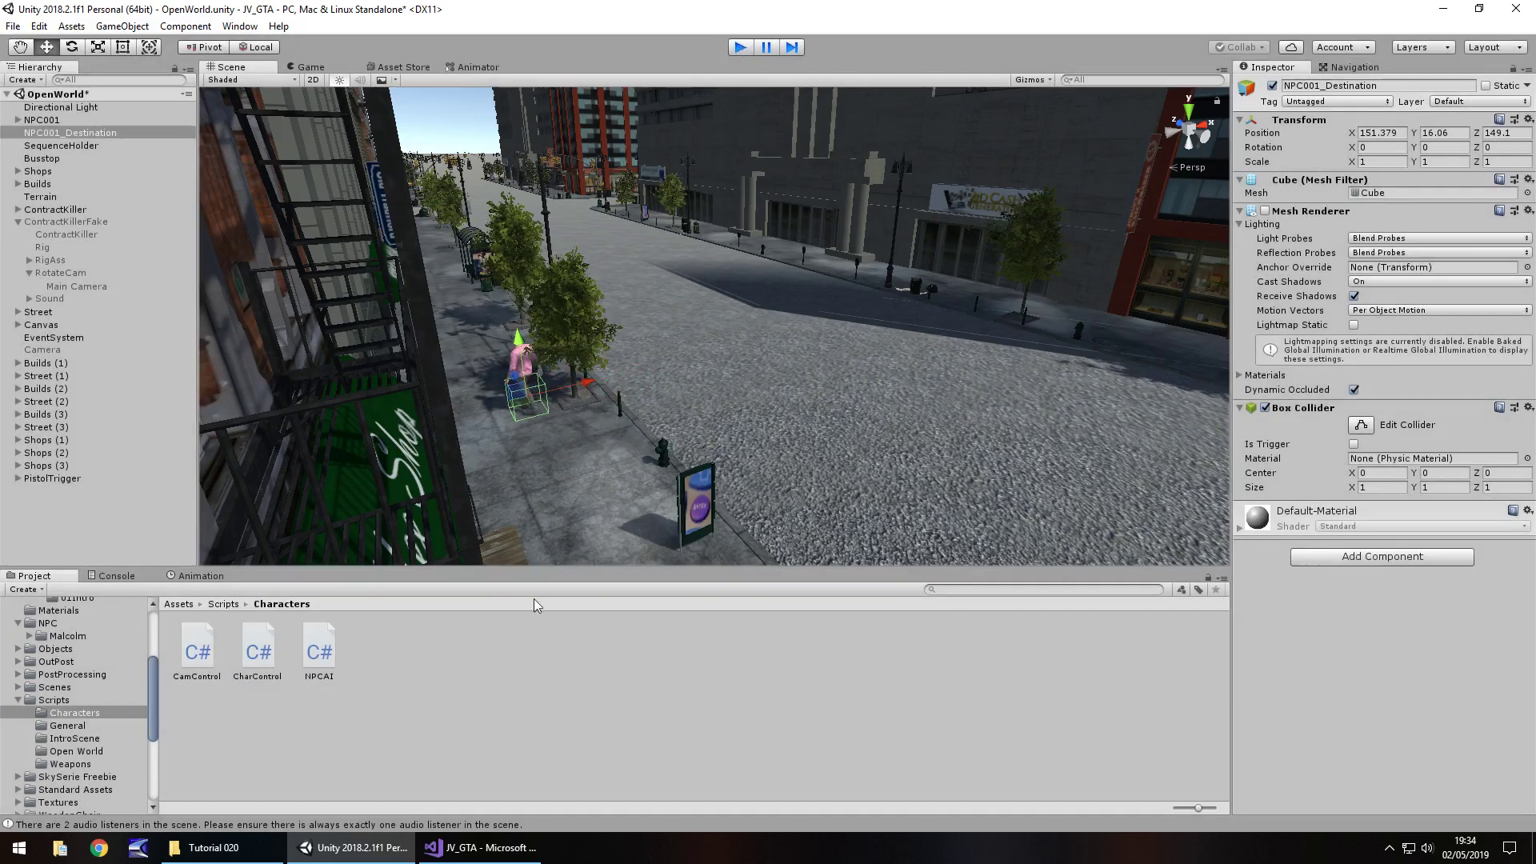
{"action": "right_click_drag", "start_coordinate": [621, 444], "coordinate": [798, 464]}
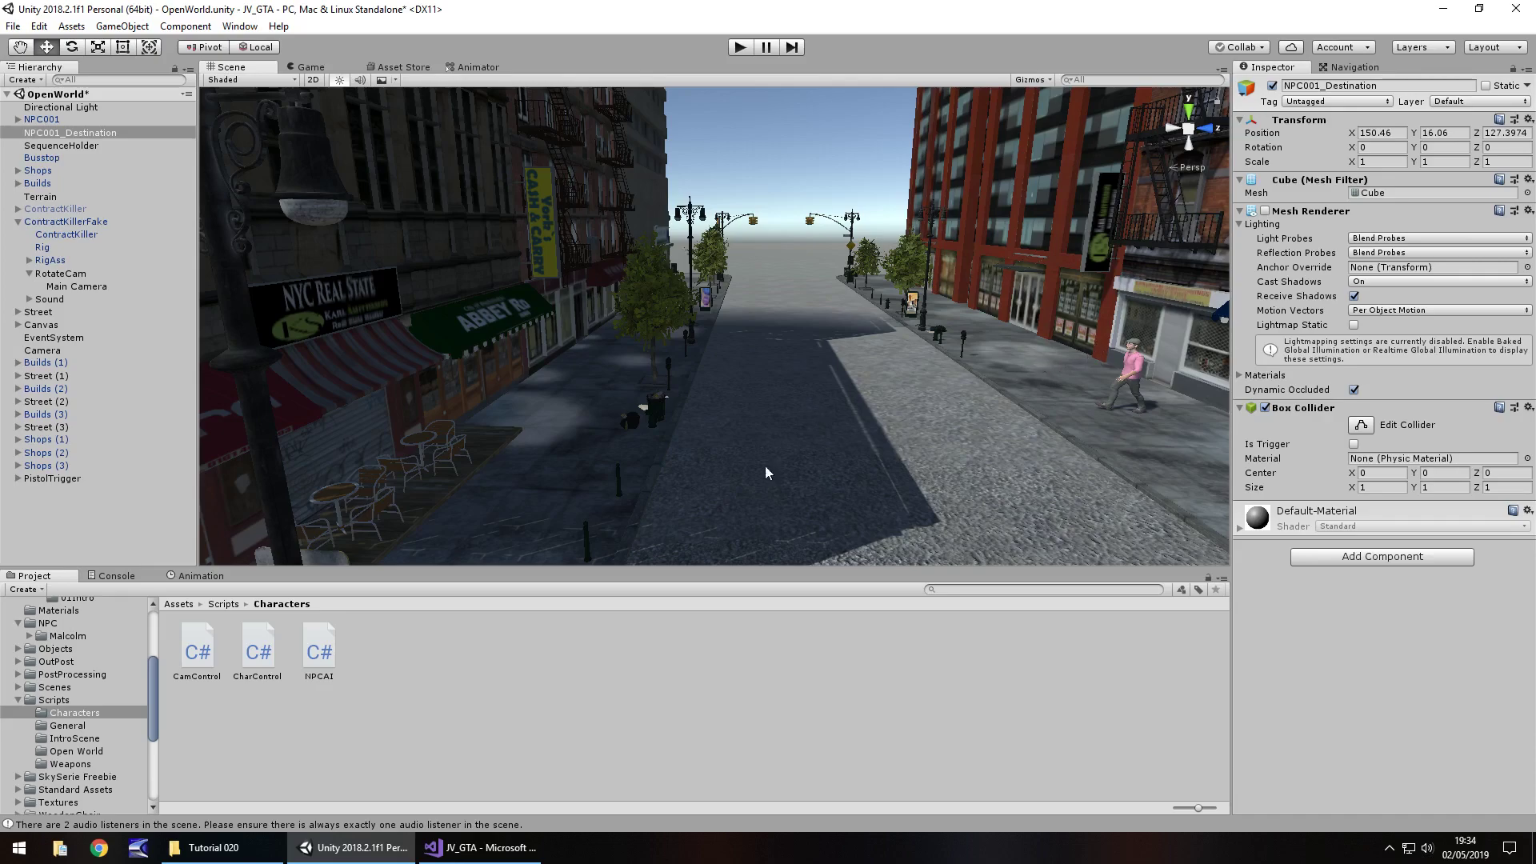
{"action": "middle_click_drag", "start_coordinate": [766, 467], "coordinate": [918, 314]}
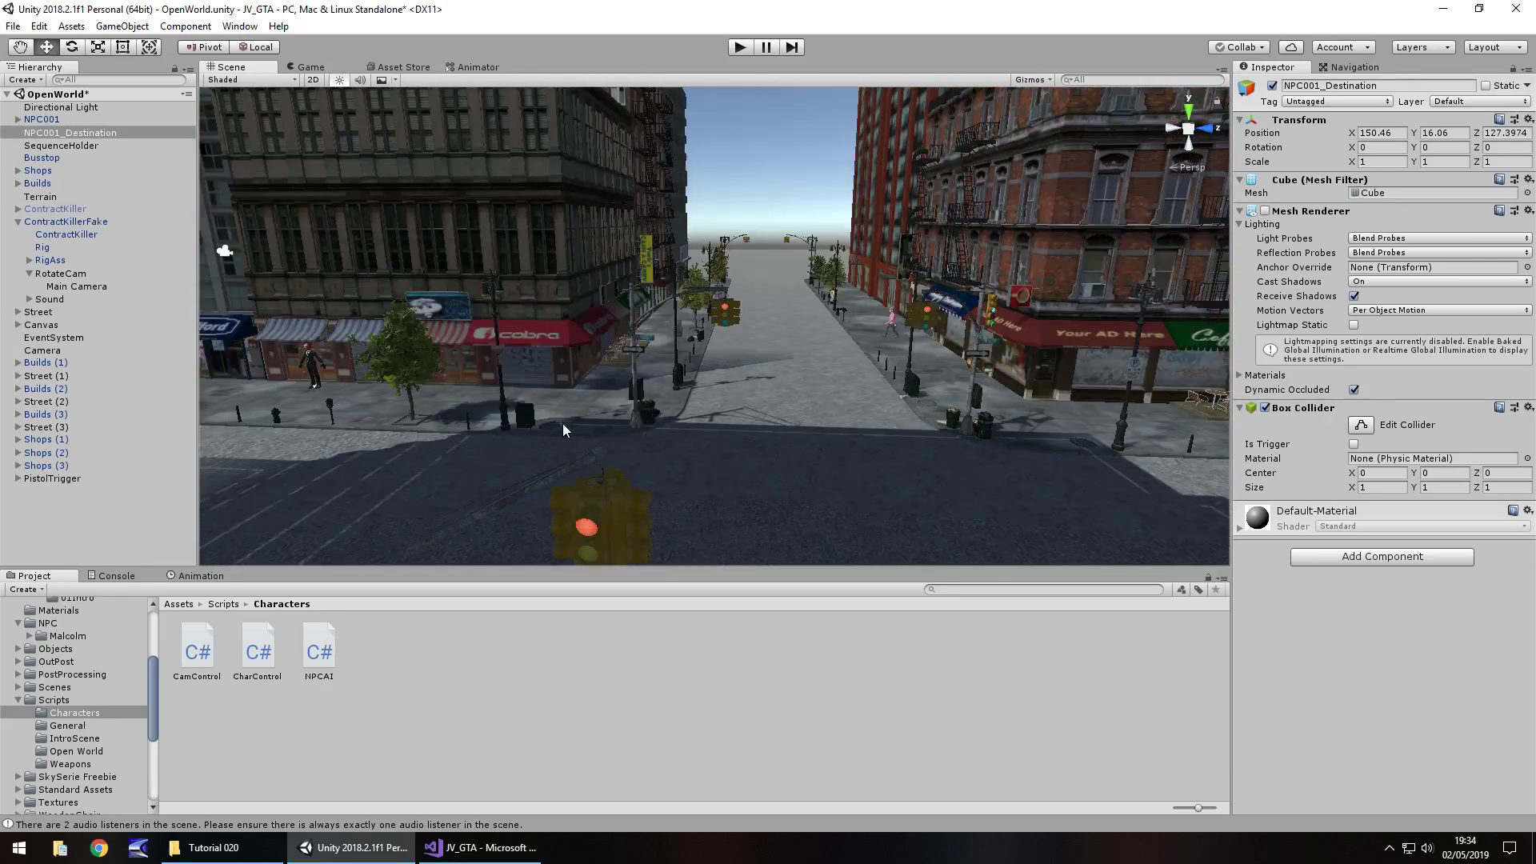
{"action": "left_click_drag", "start_coordinate": [563, 430], "coordinate": [885, 448], "text": "alt"}
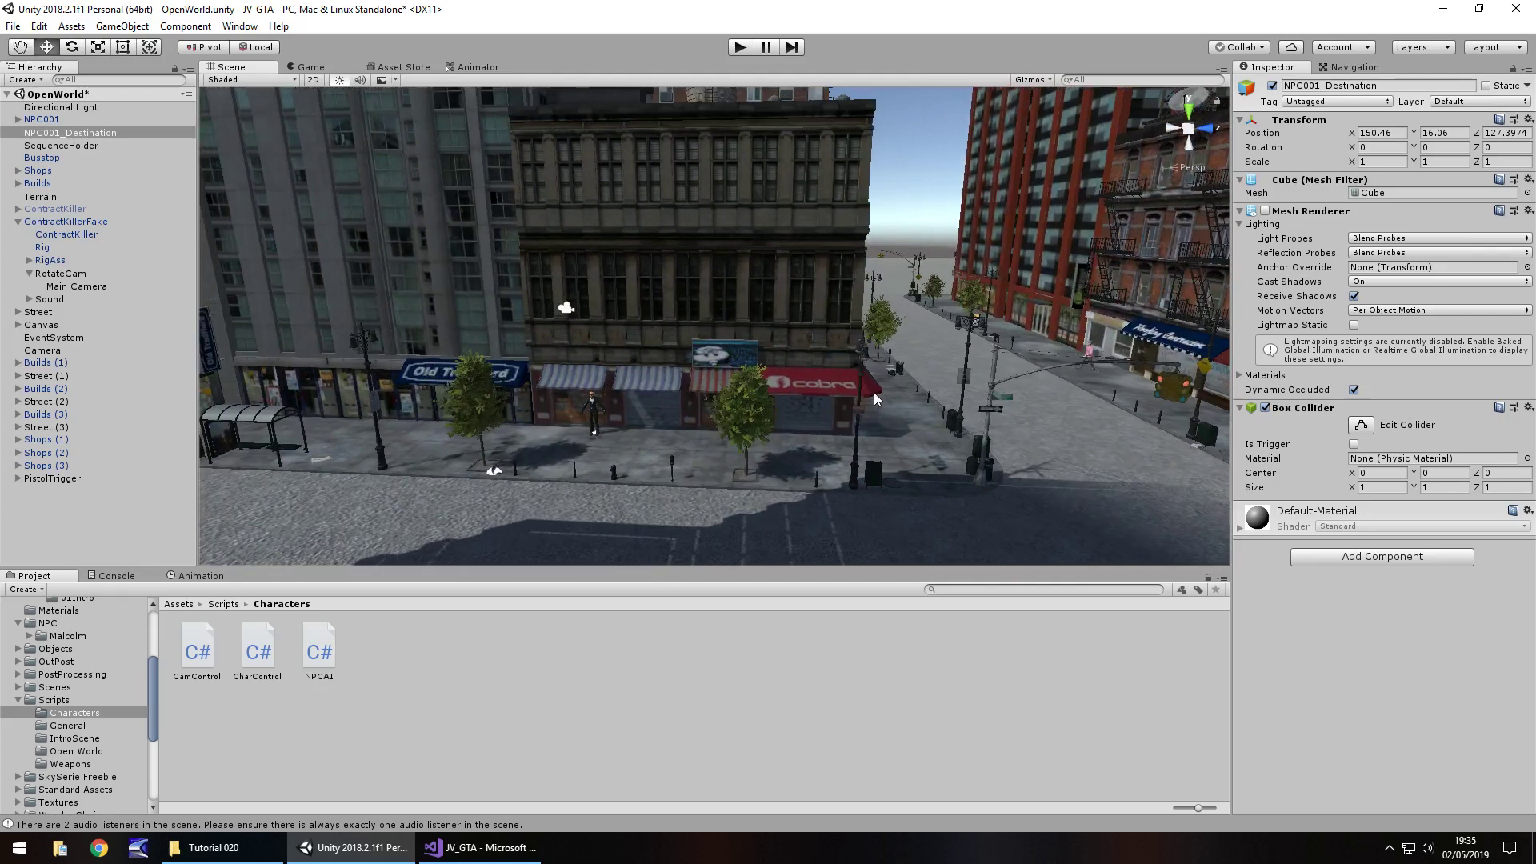